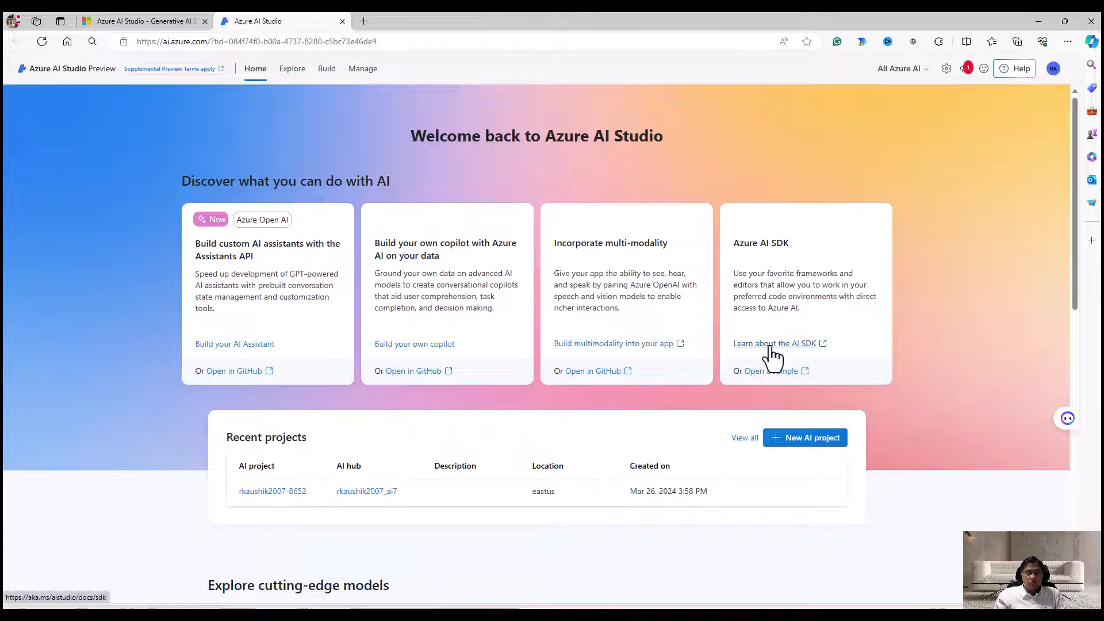
# Look through the home page, including the recent projects, featured models, responsible AI and Azure AI tools sections
pyautogui.scroll(-1, 323, 437)
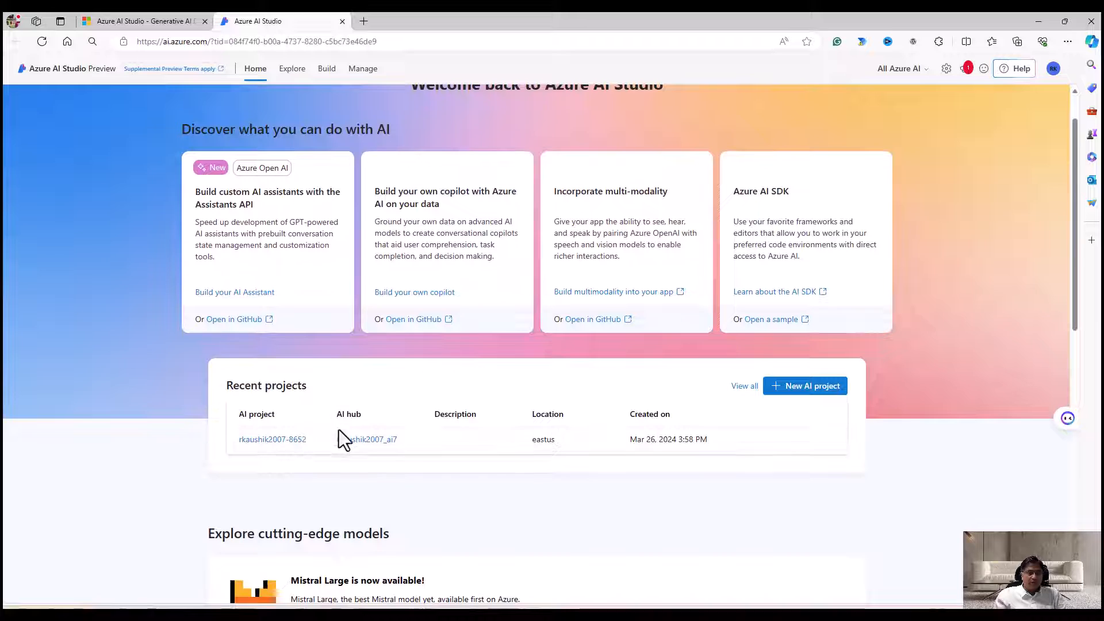
pyautogui.scroll(-3, 339, 431)
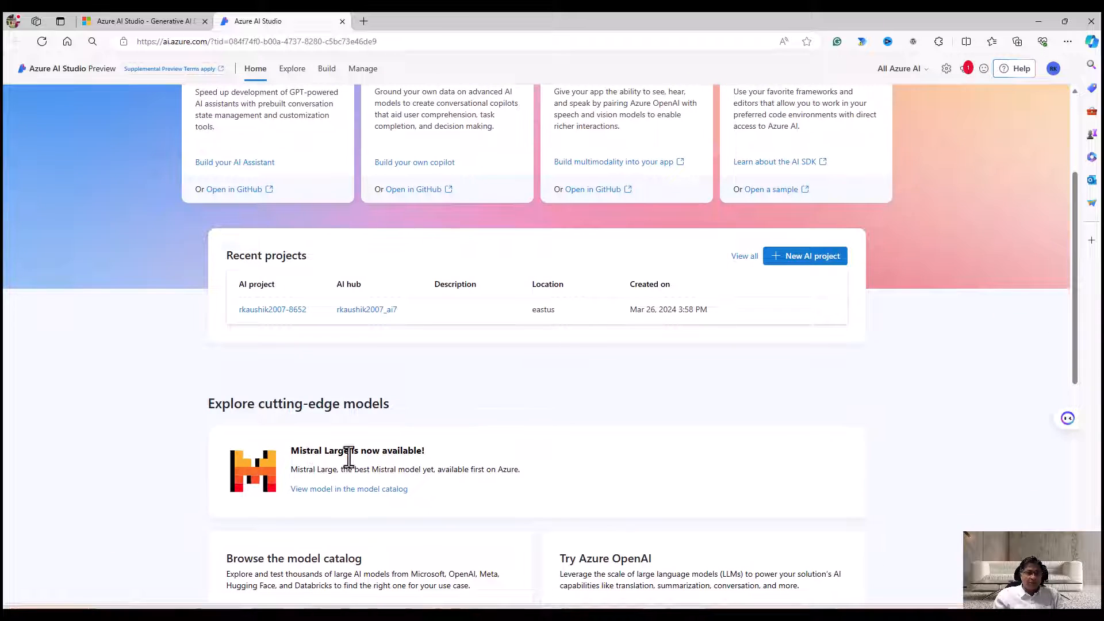
pyautogui.scroll(-4, 464, 388)
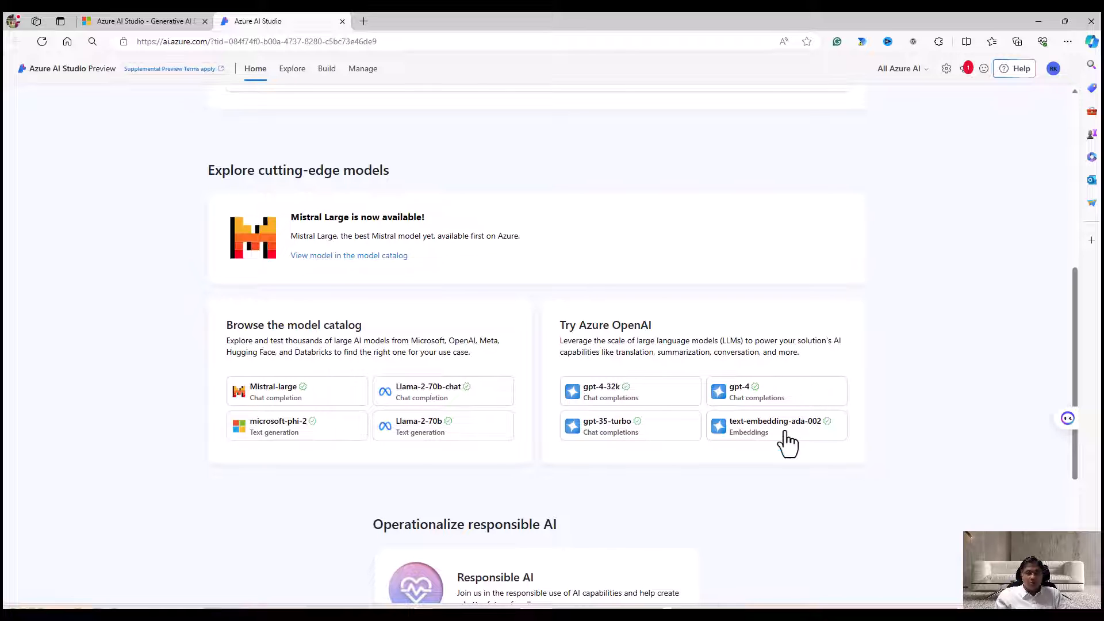
pyautogui.scroll(-5, 628, 449)
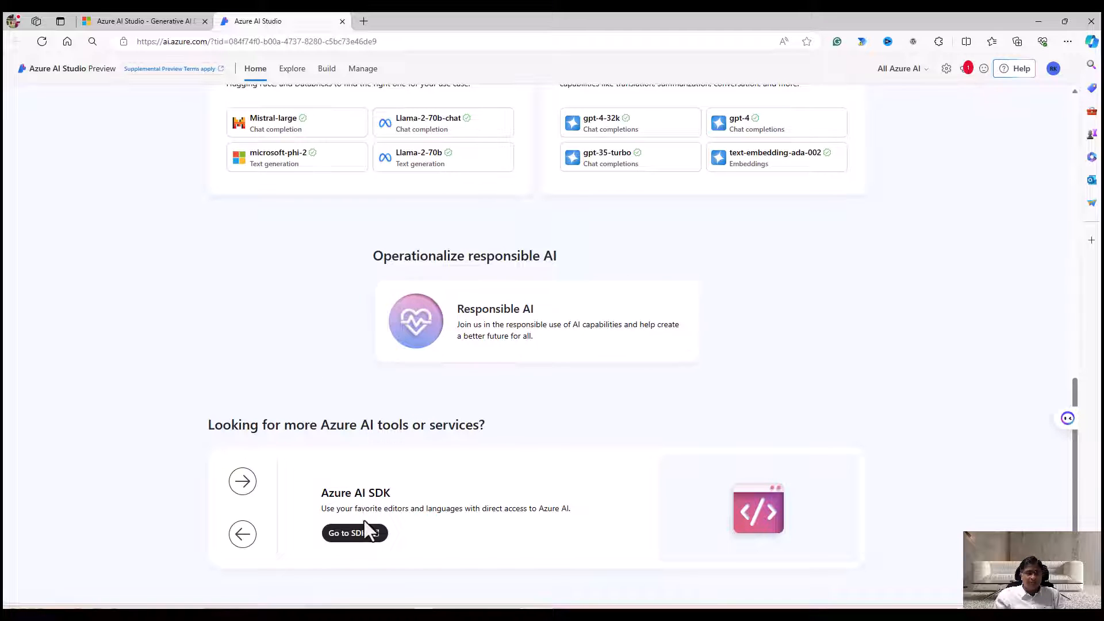
pyautogui.scroll(12, 363, 549)
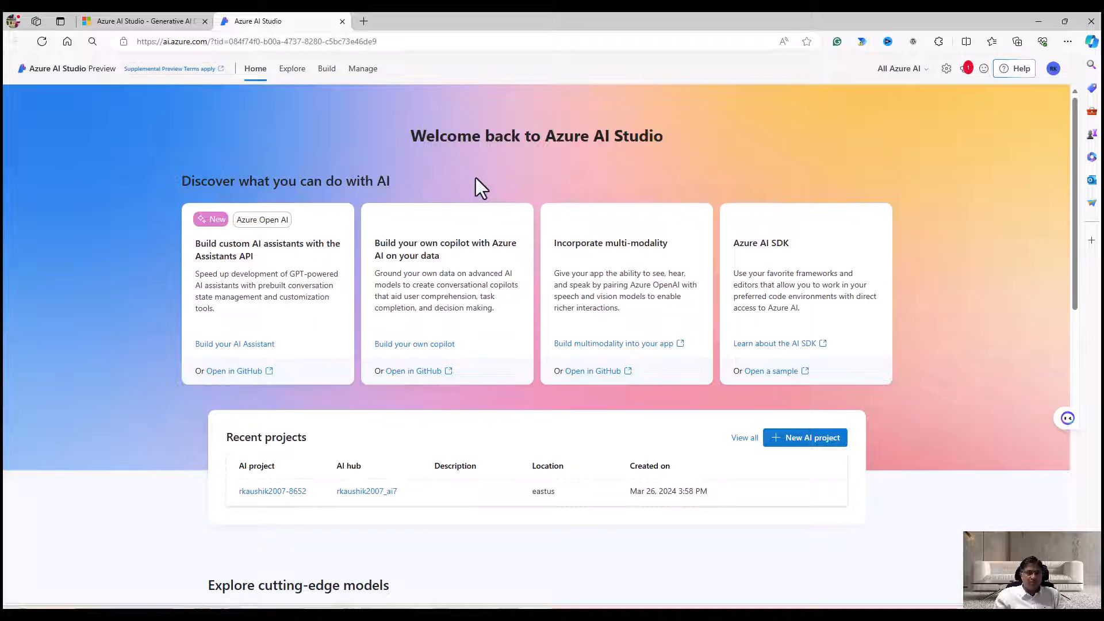
# Look over the model catalog with its filters, and open the model benchmarks page in the Explore section
pyautogui.click(290, 80)
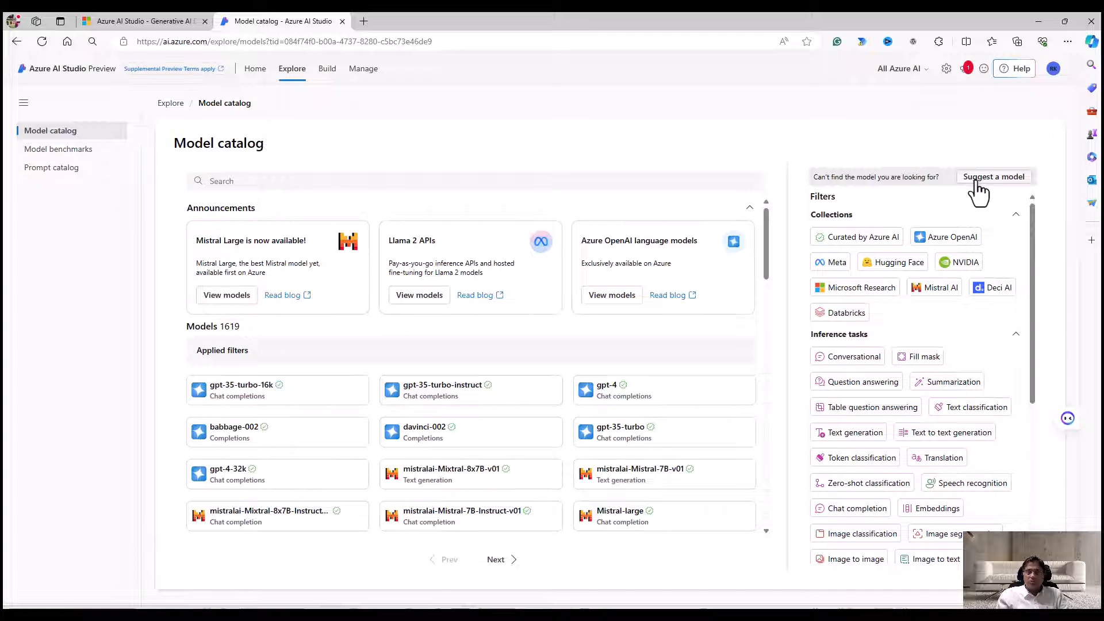
pyautogui.click(275, 181)
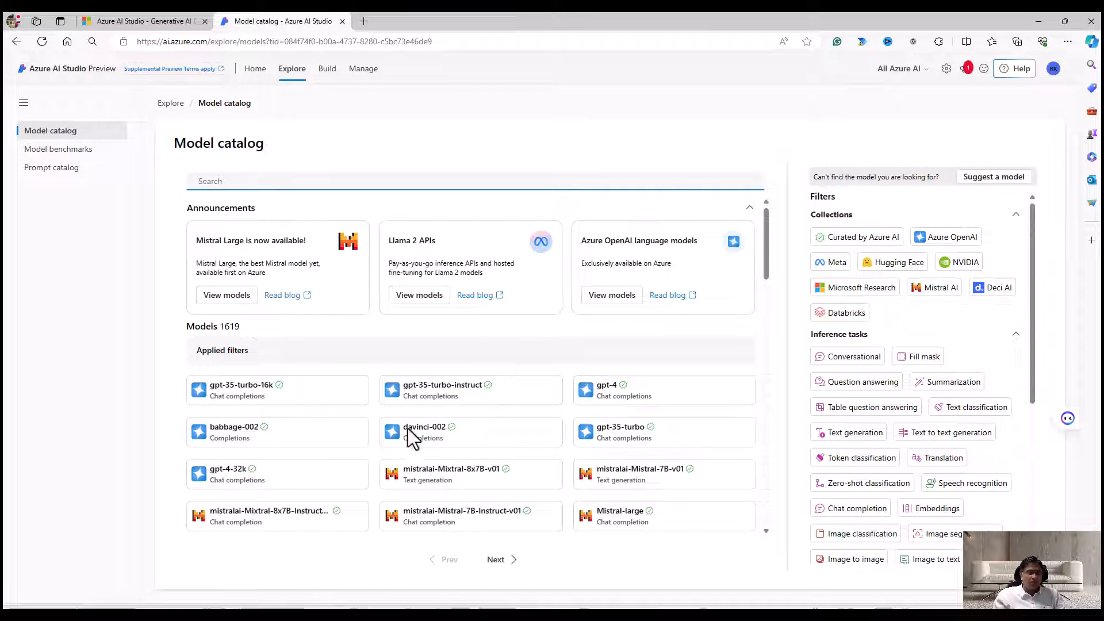
pyautogui.click(58, 153)
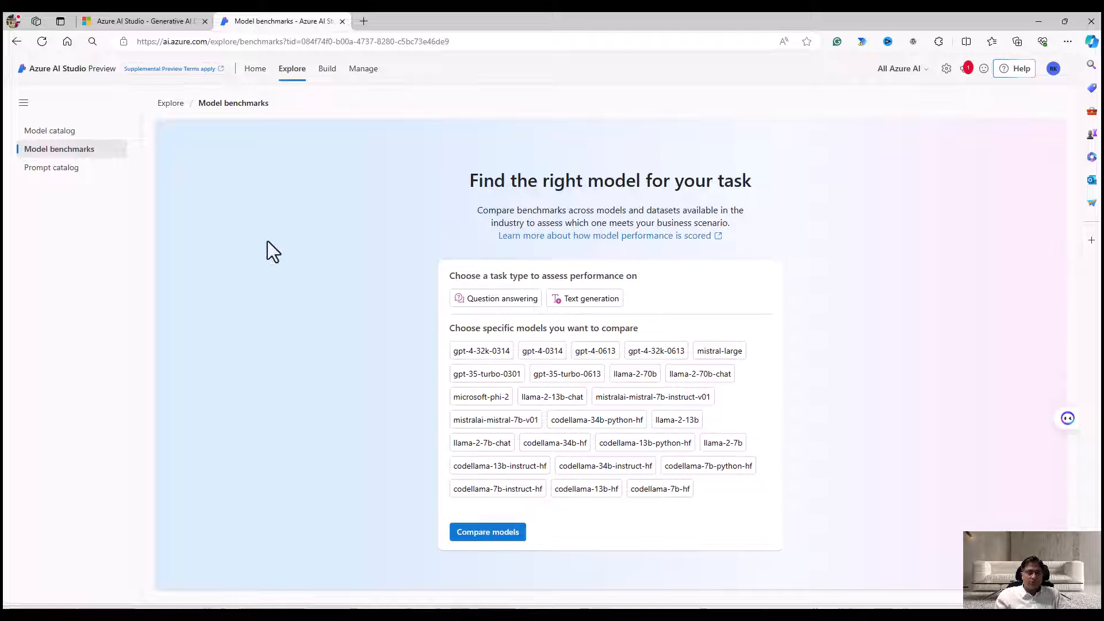
# Browse the sample prompts and filters in the prompt catalog from start to end
pyautogui.click(67, 168)
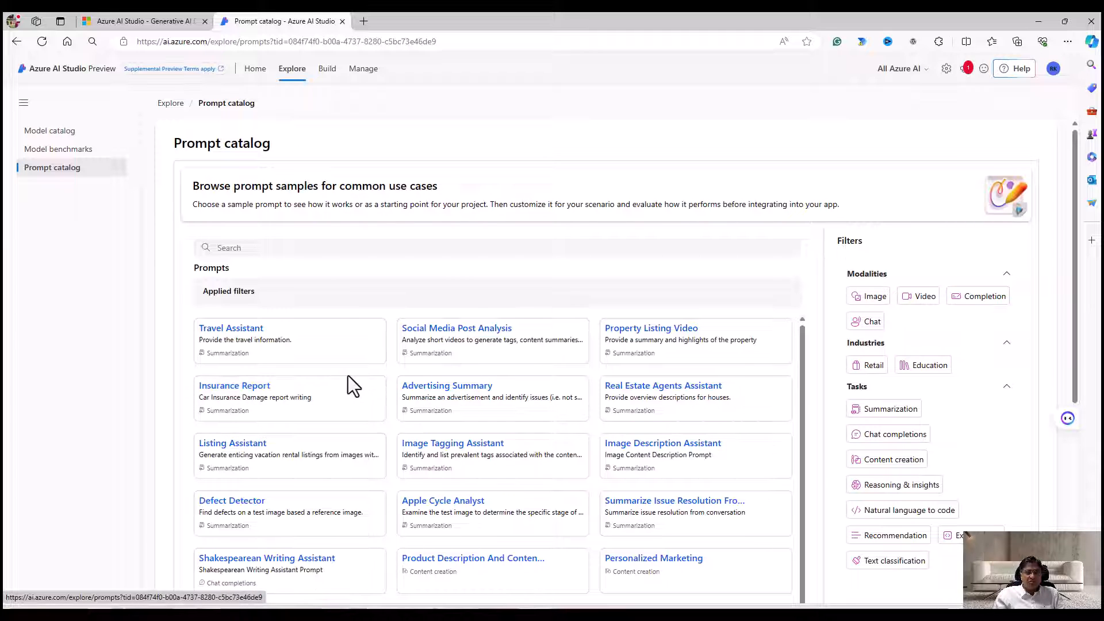
pyautogui.scroll(-1, 403, 386)
pyautogui.scroll(-4, 374, 450)
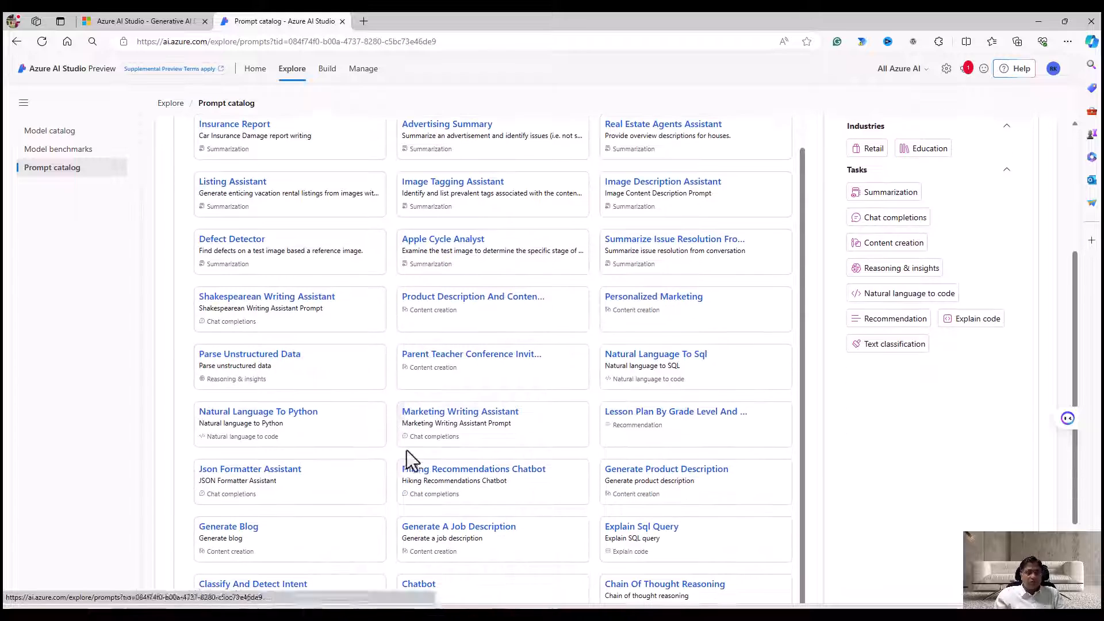
pyautogui.scroll(5, 415, 415)
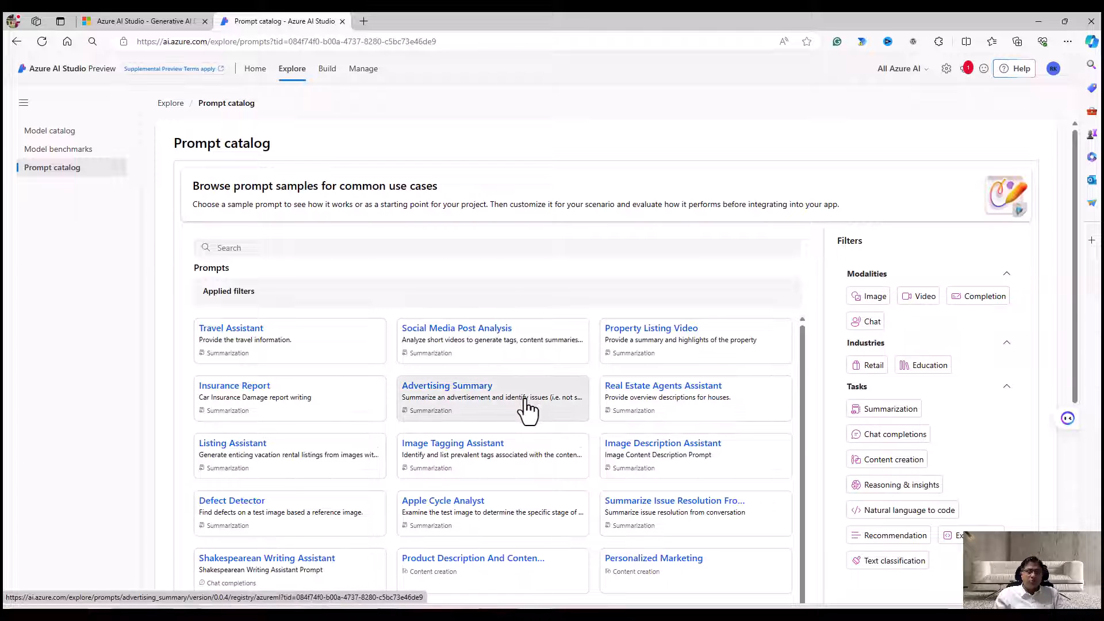
pyautogui.scroll(-2, 546, 409)
pyautogui.scroll(-6, 549, 402)
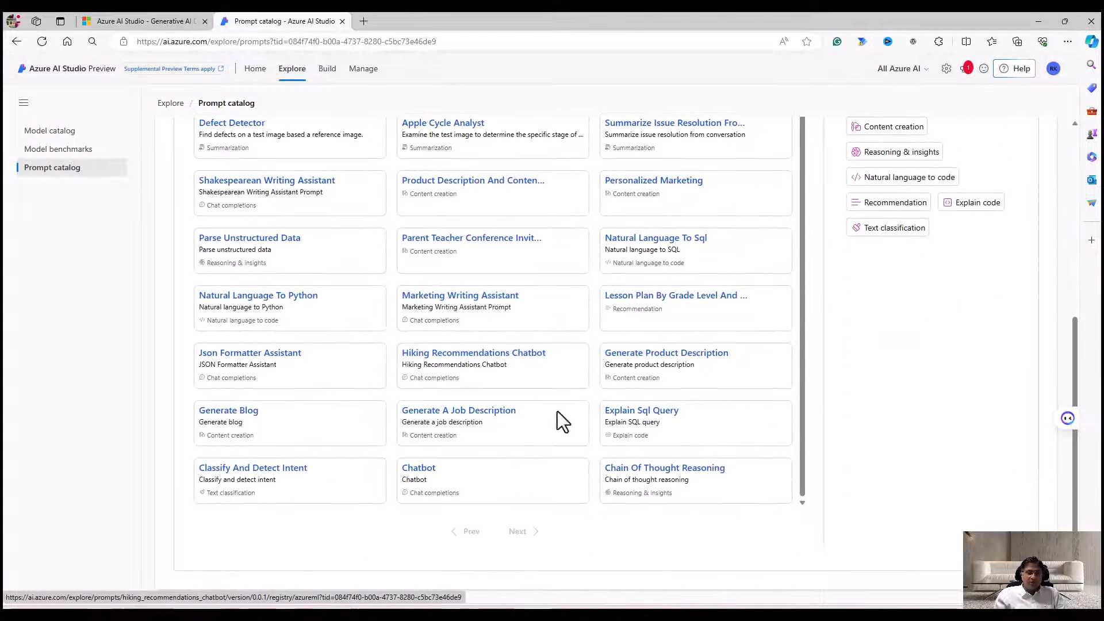
pyautogui.scroll(1, 575, 373)
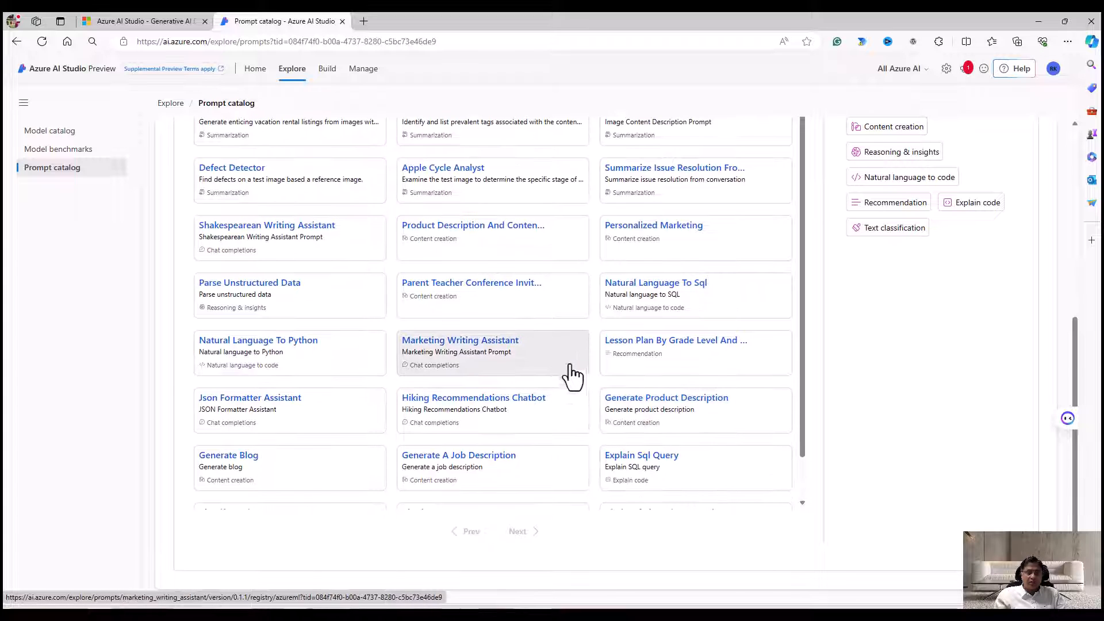
pyautogui.scroll(-1, 609, 403)
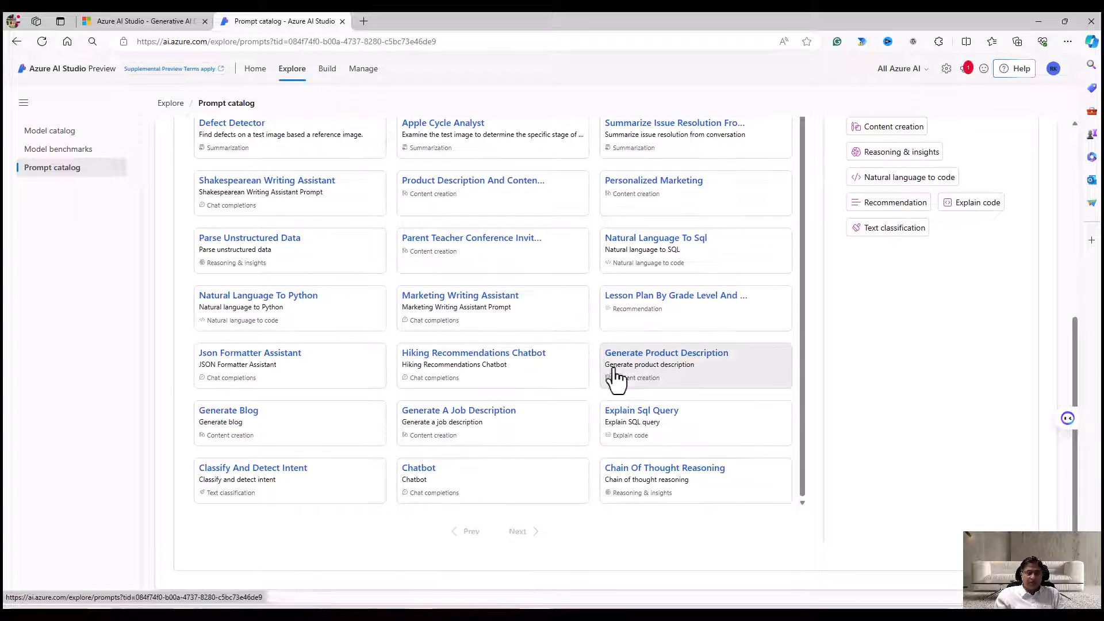
pyautogui.scroll(1, 615, 322)
pyautogui.scroll(3, 612, 320)
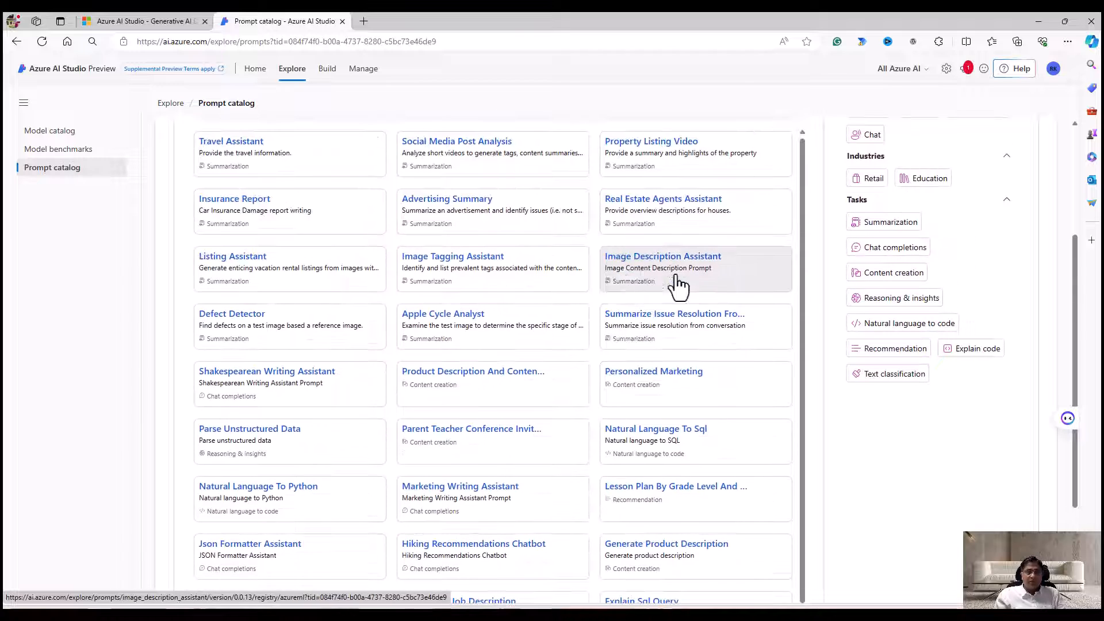
pyautogui.scroll(3, 649, 258)
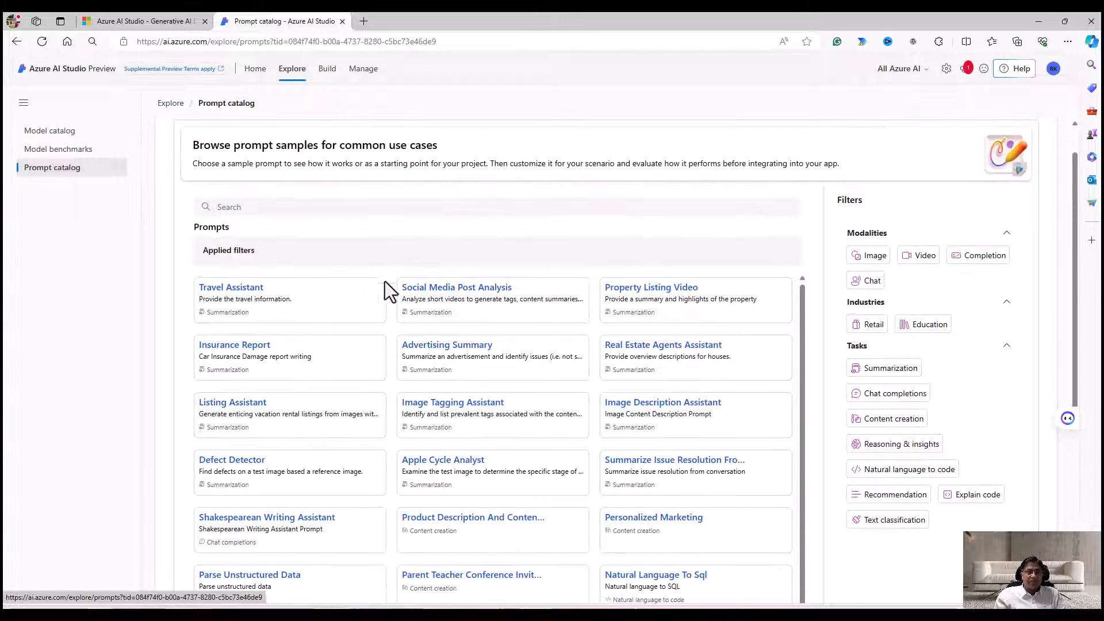
pyautogui.scroll(1, 286, 287)
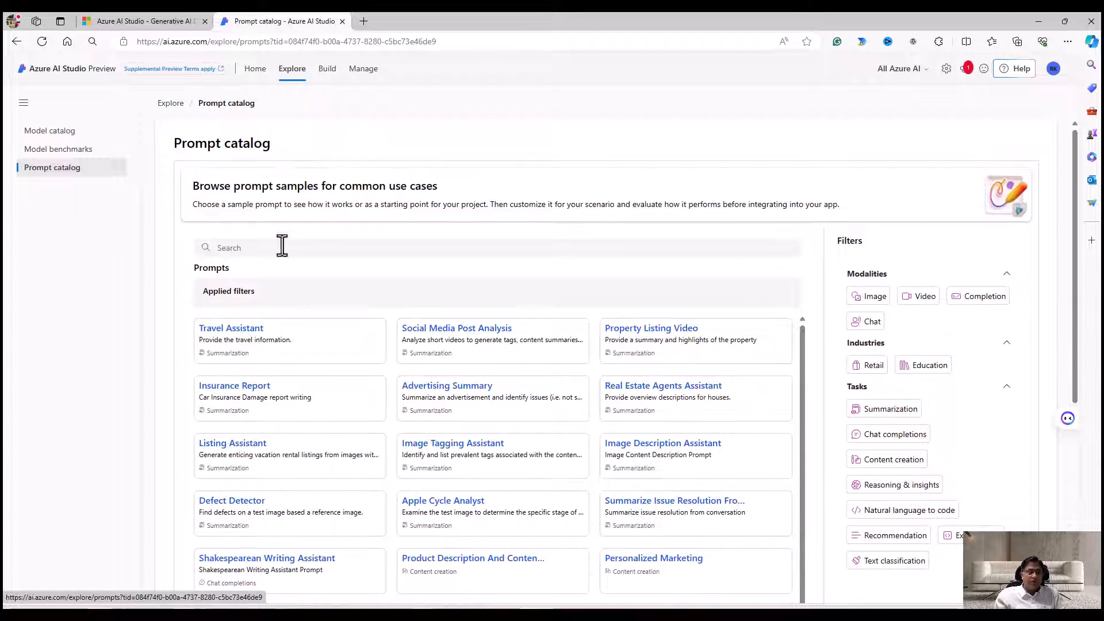
# View the projects overview and the hub resources page, including the customized creation option for a new hub resource
pyautogui.click(327, 70)
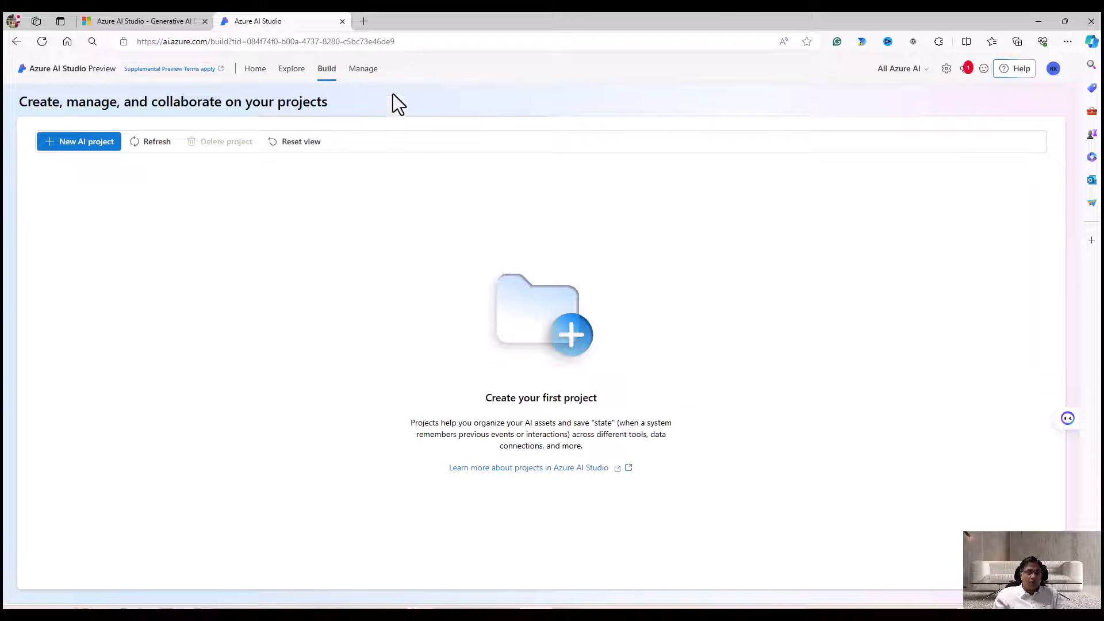
pyautogui.click(362, 70)
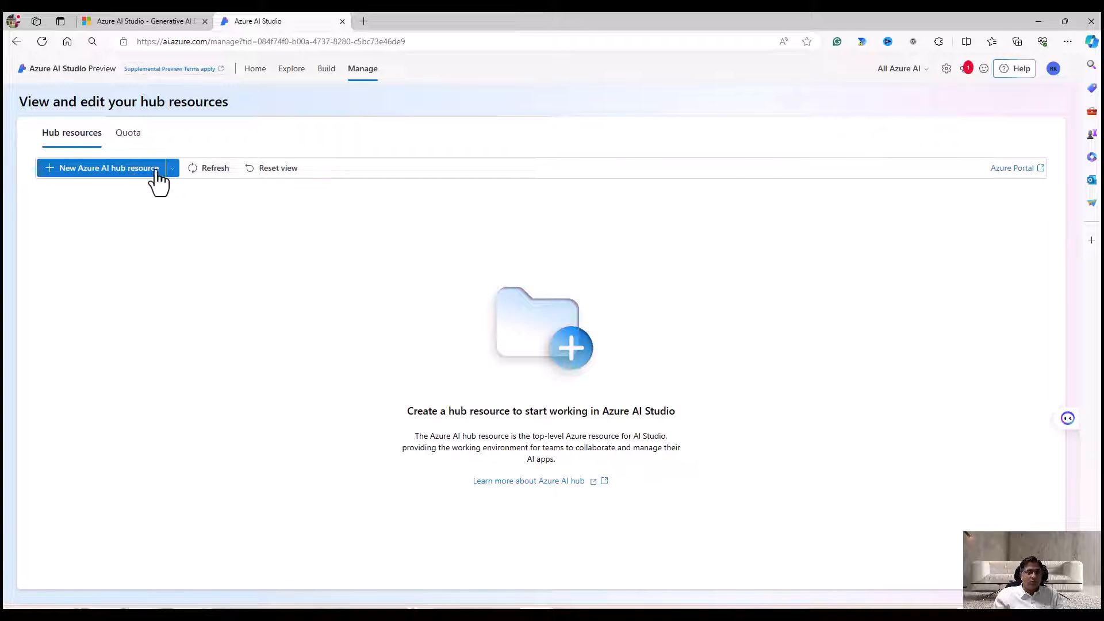
pyautogui.click(173, 169)
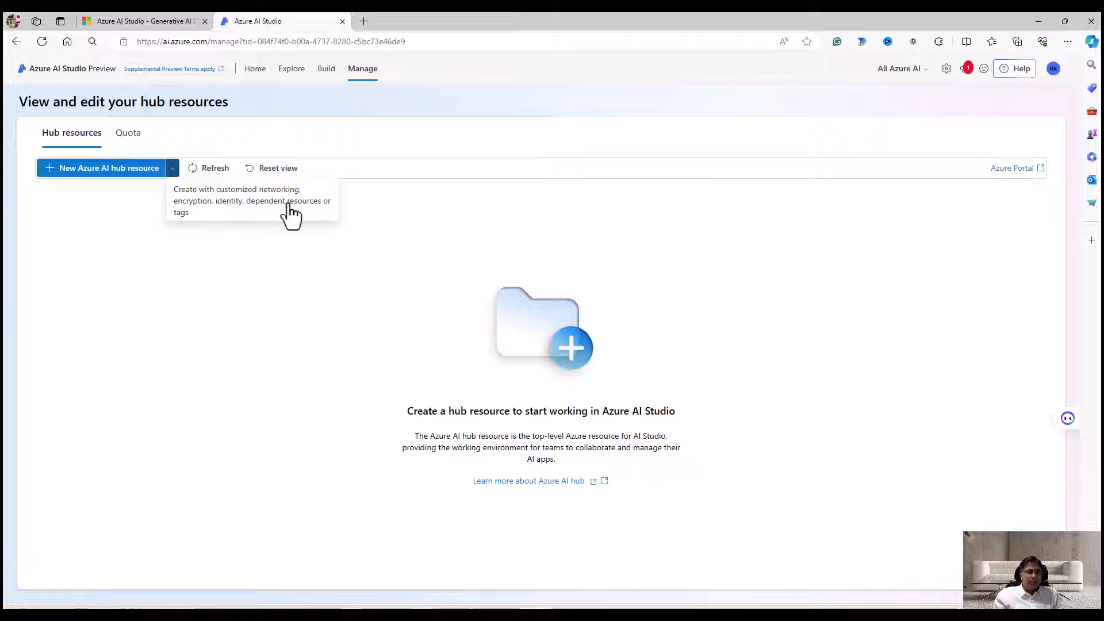
# Start a new AI project with the suggested name and choose to create a new resource for it
pyautogui.click(323, 77)
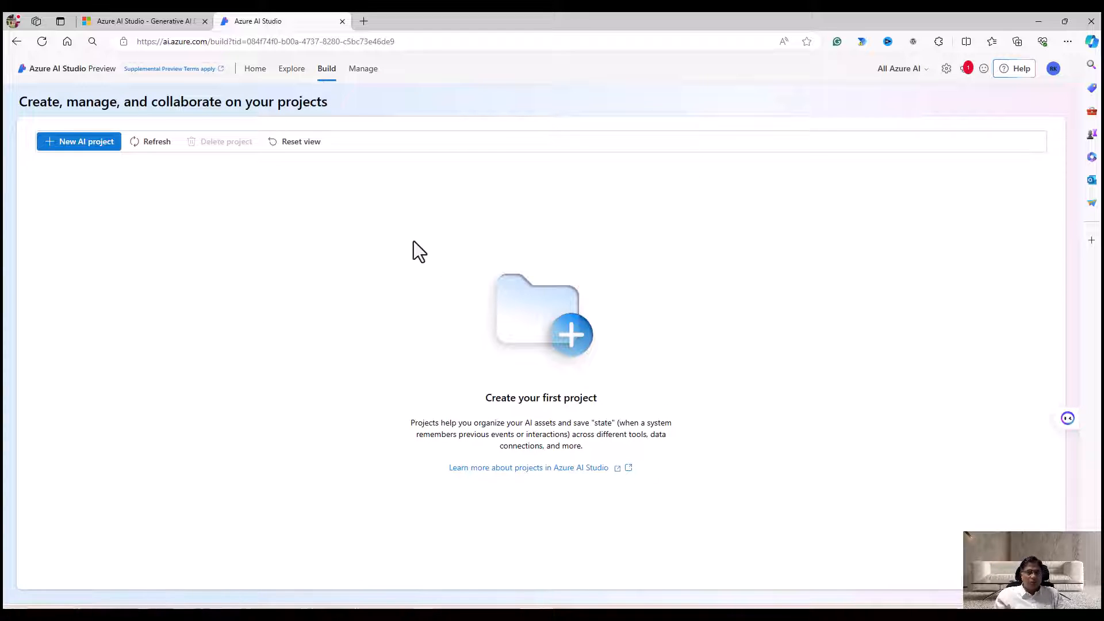
pyautogui.click(73, 148)
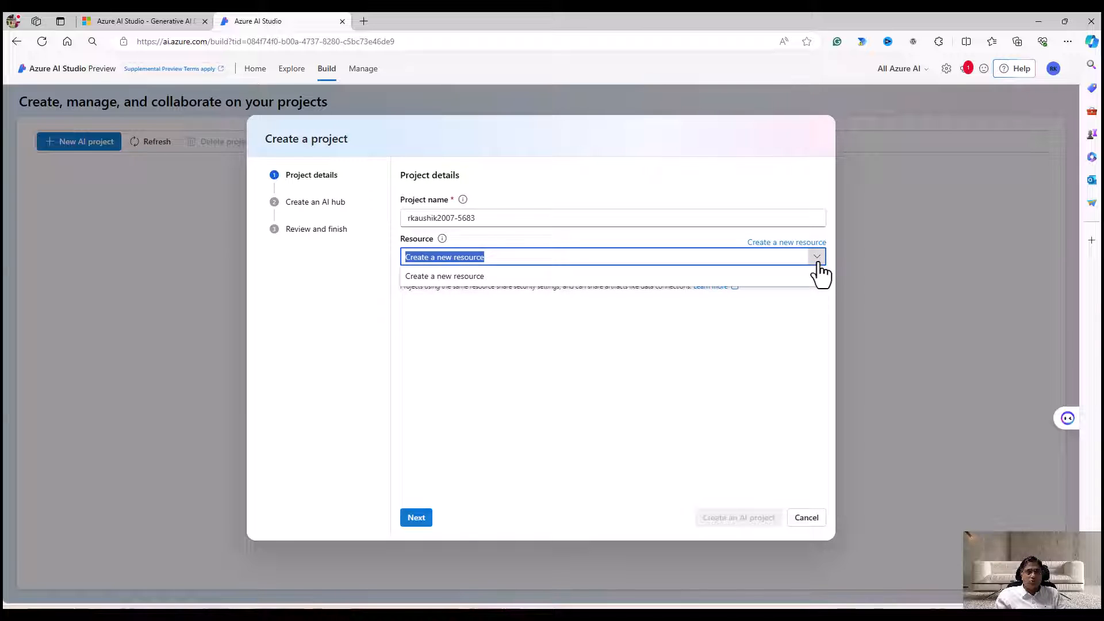
pyautogui.click(477, 277)
pyautogui.click(786, 244)
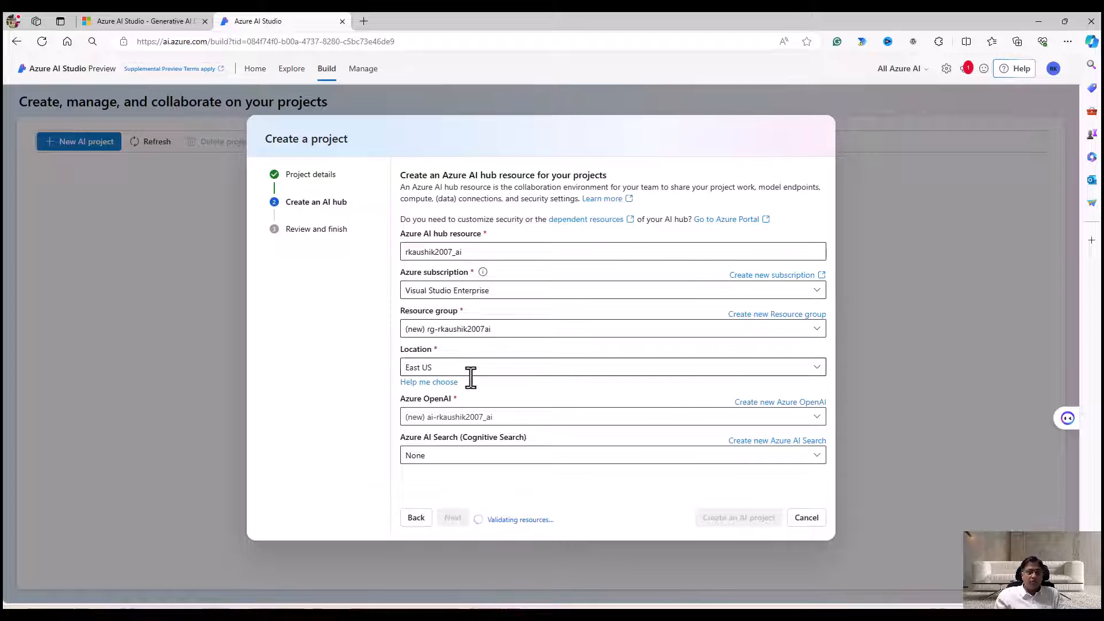
# Set the hub's Azure subscription to Visual Studio Enterprise Subscription and keep the suggested new Azure OpenAI resource
pyautogui.click(814, 292)
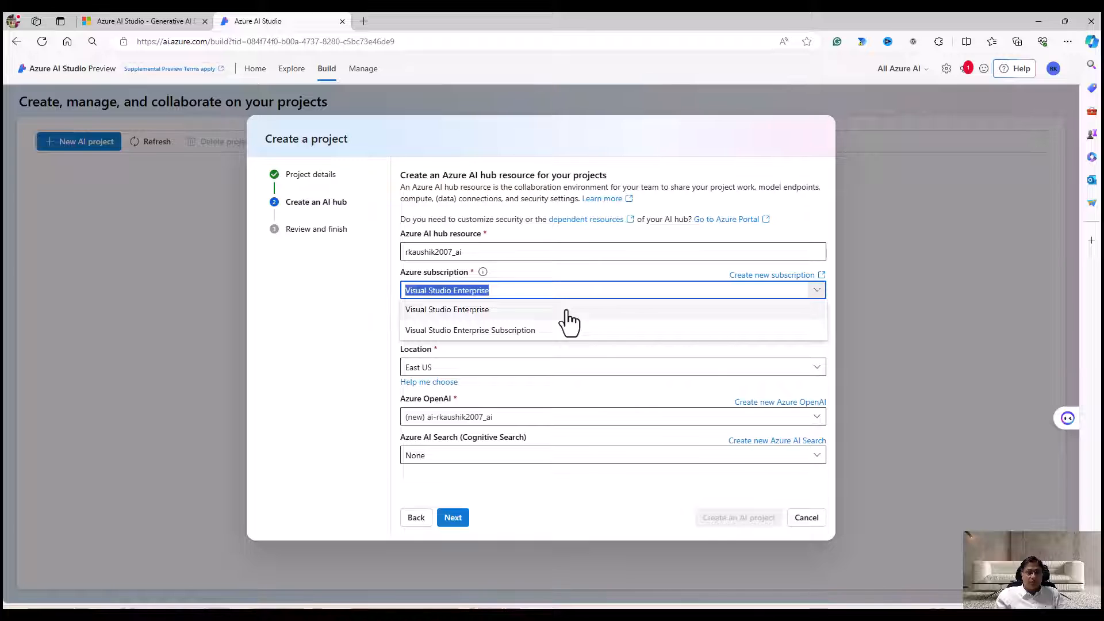
pyautogui.click(514, 330)
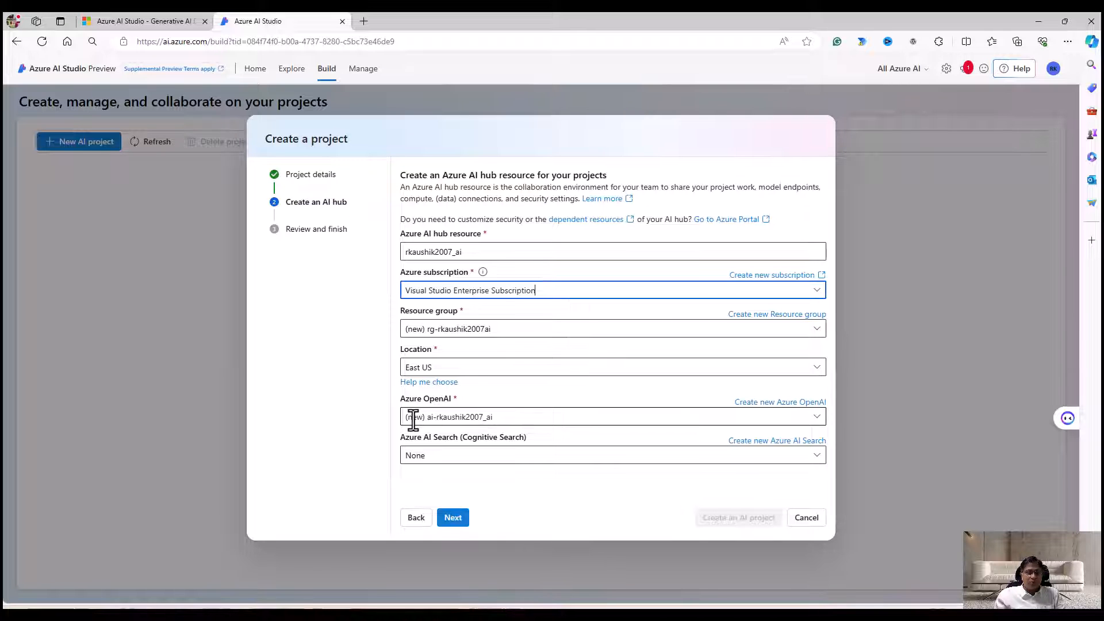
pyautogui.click(815, 422)
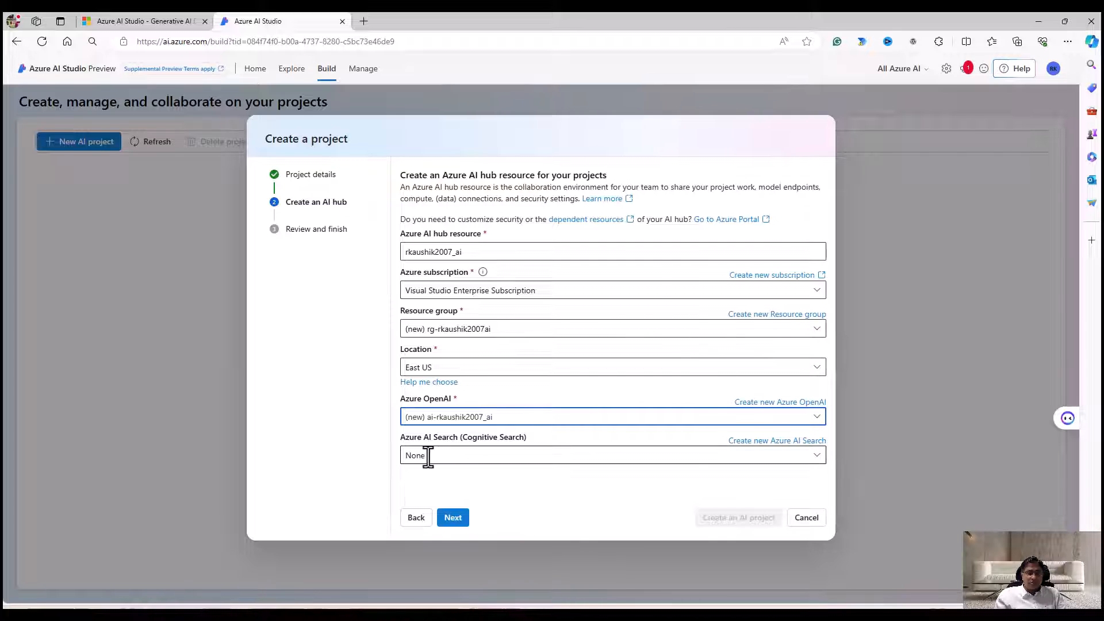
# Create a new Azure AI Search resource named demosvc for the hub and proceed to the project review
pyautogui.click(816, 458)
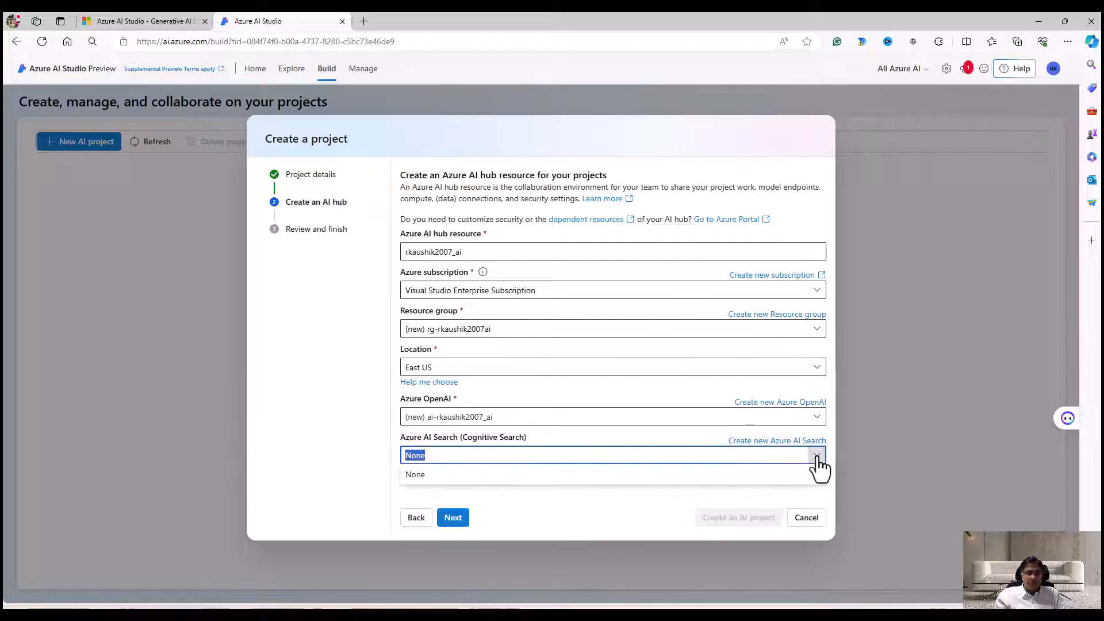
pyautogui.click(808, 441)
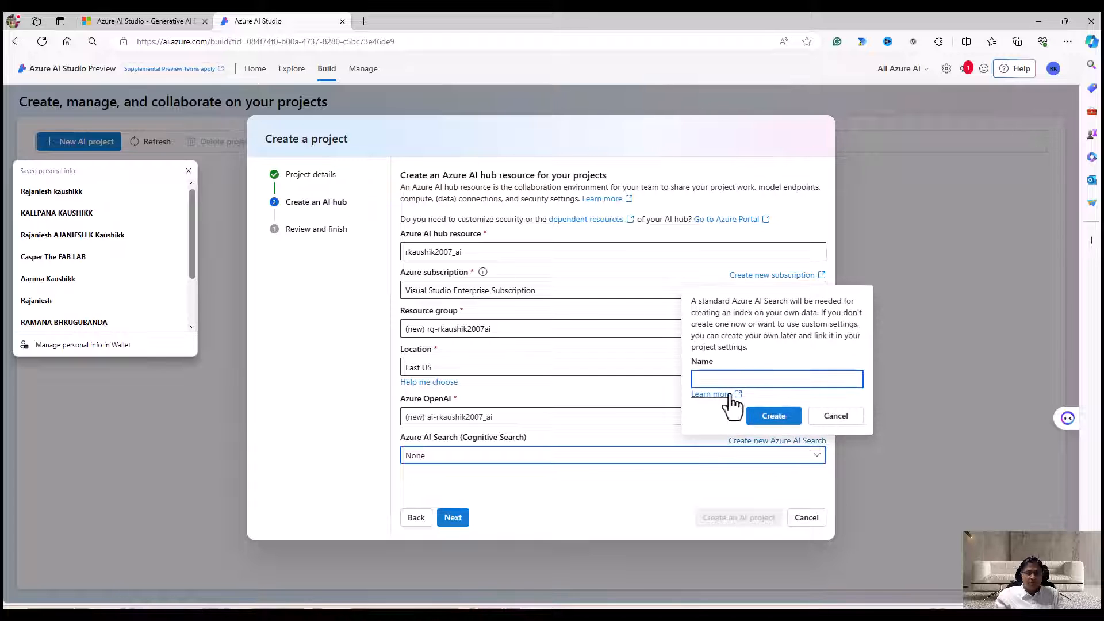
pyautogui.click(721, 378)
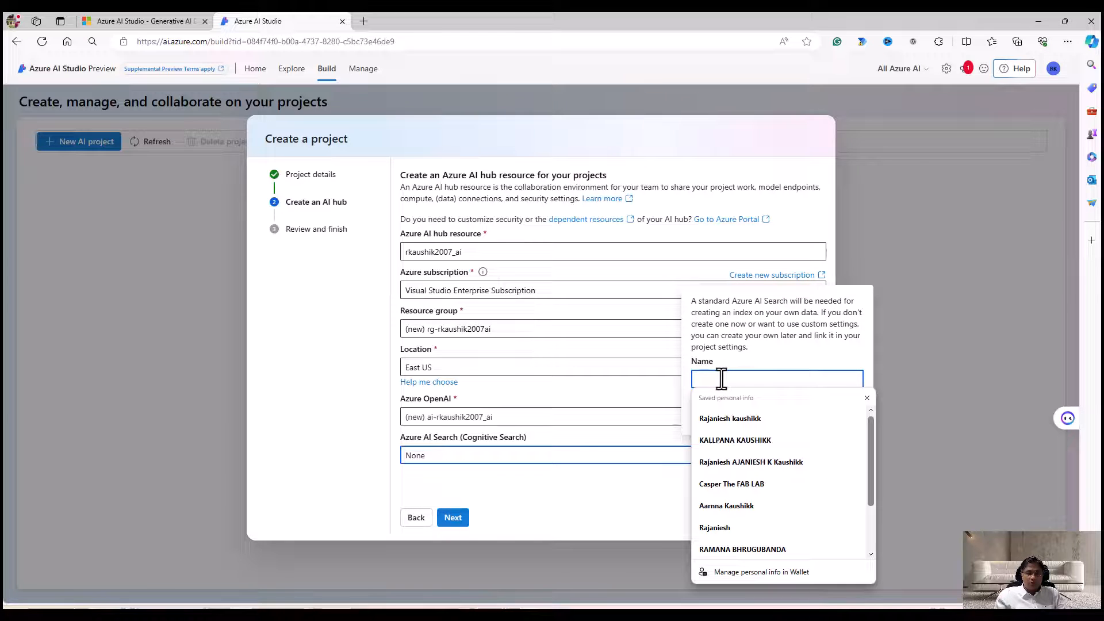
pyautogui.click(743, 349)
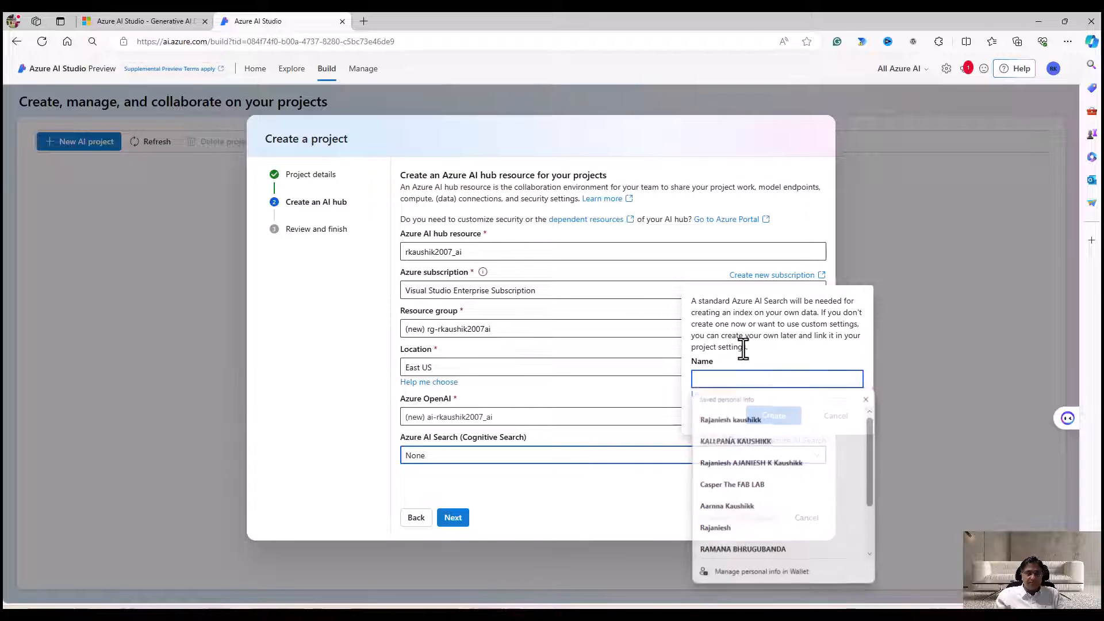
pyautogui.click(736, 379)
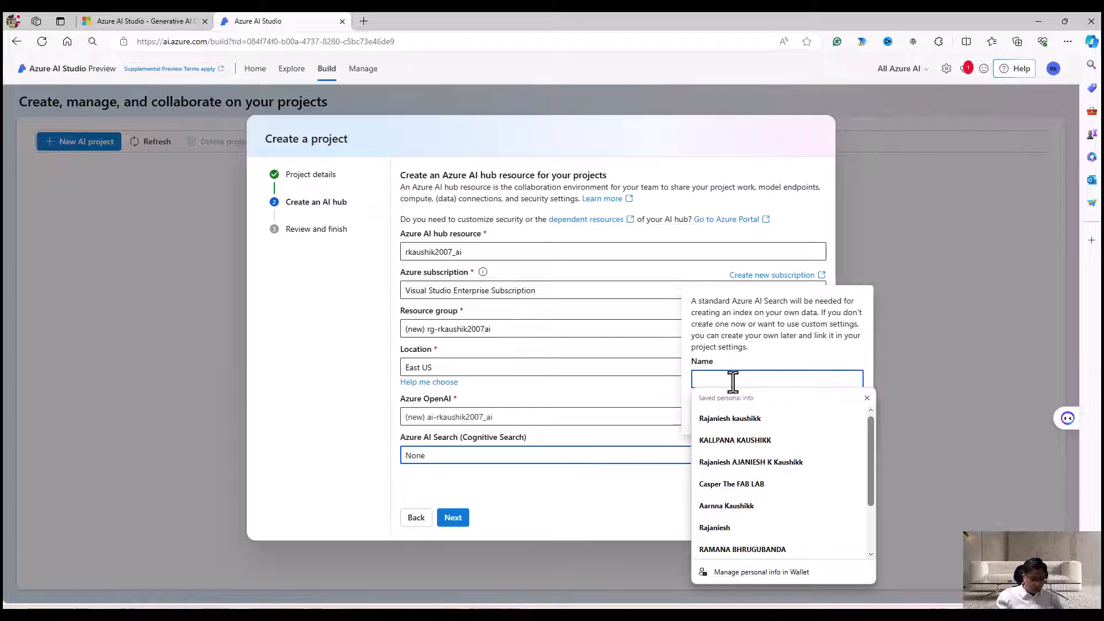
pyautogui.write('demosvc')
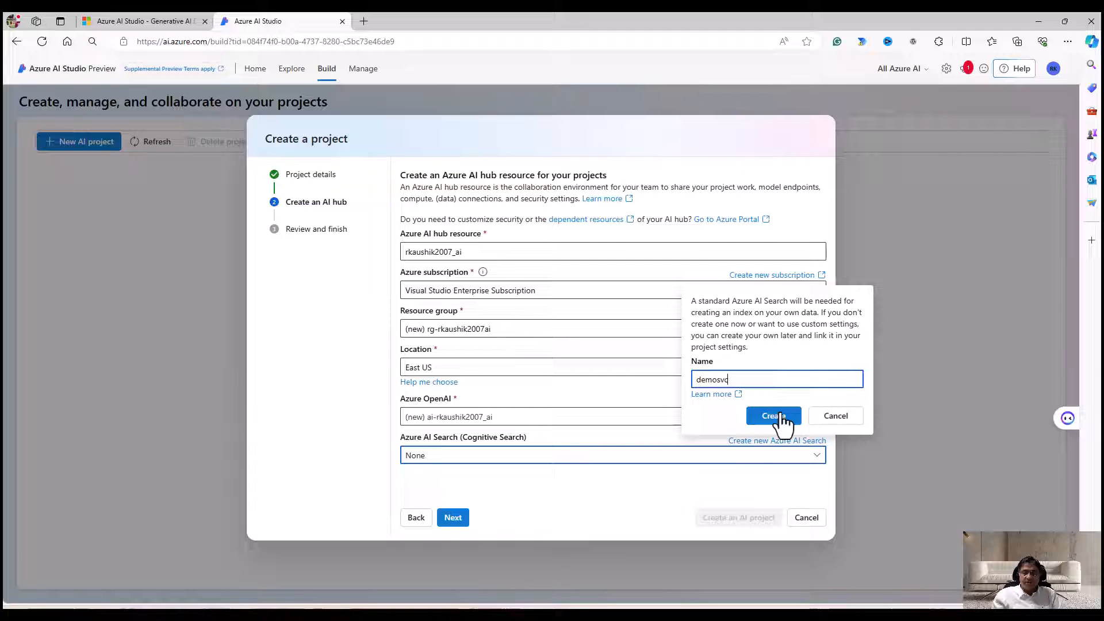
pyautogui.click(791, 344)
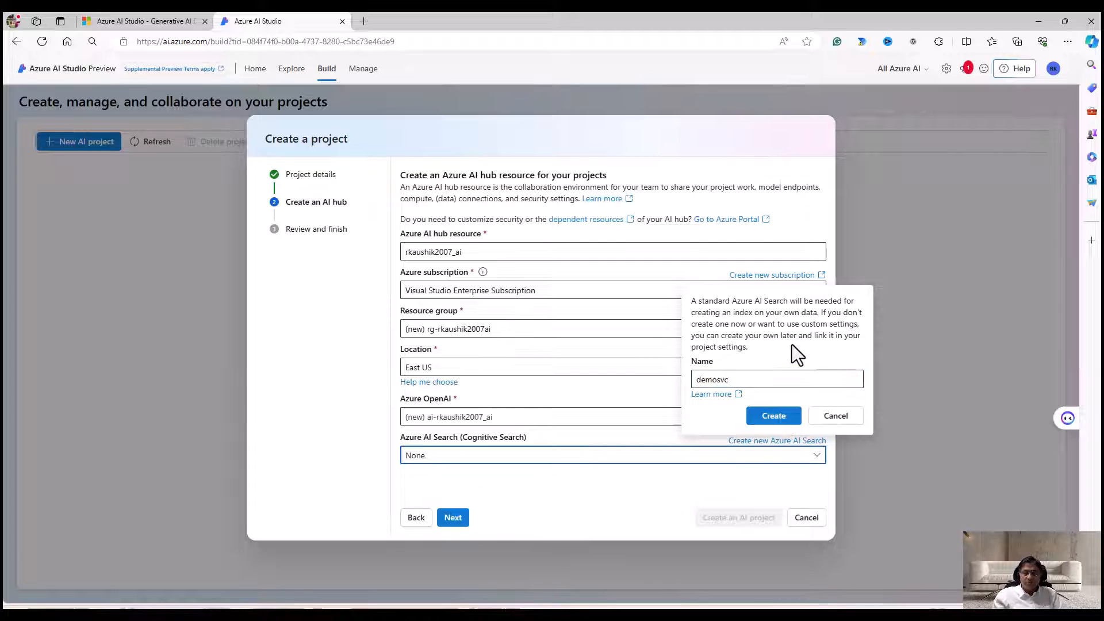
pyautogui.click(792, 423)
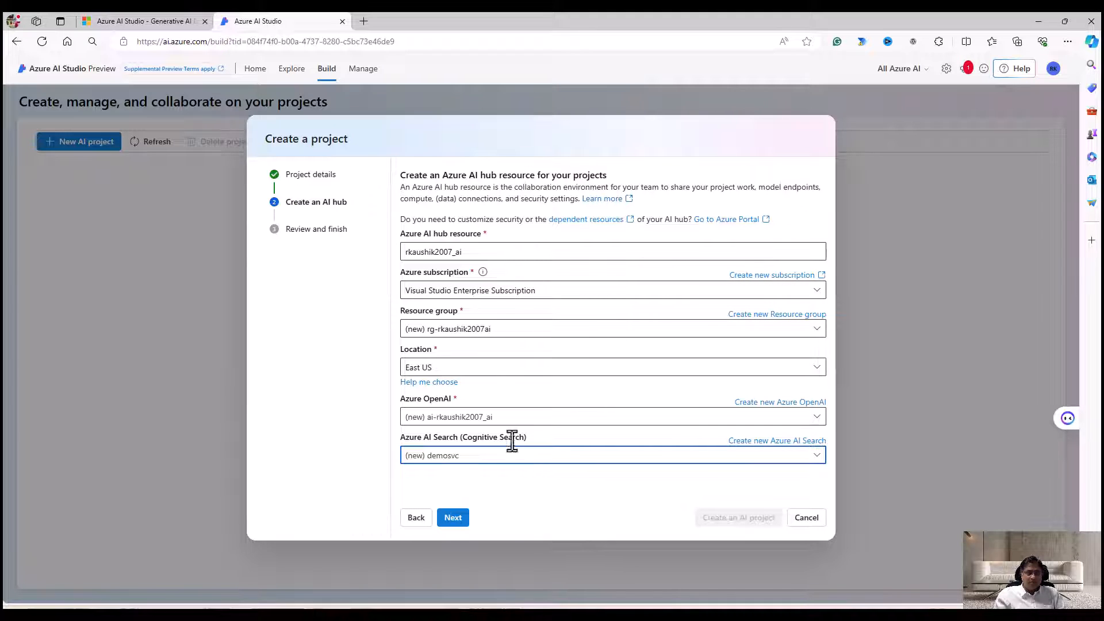
pyautogui.click(443, 520)
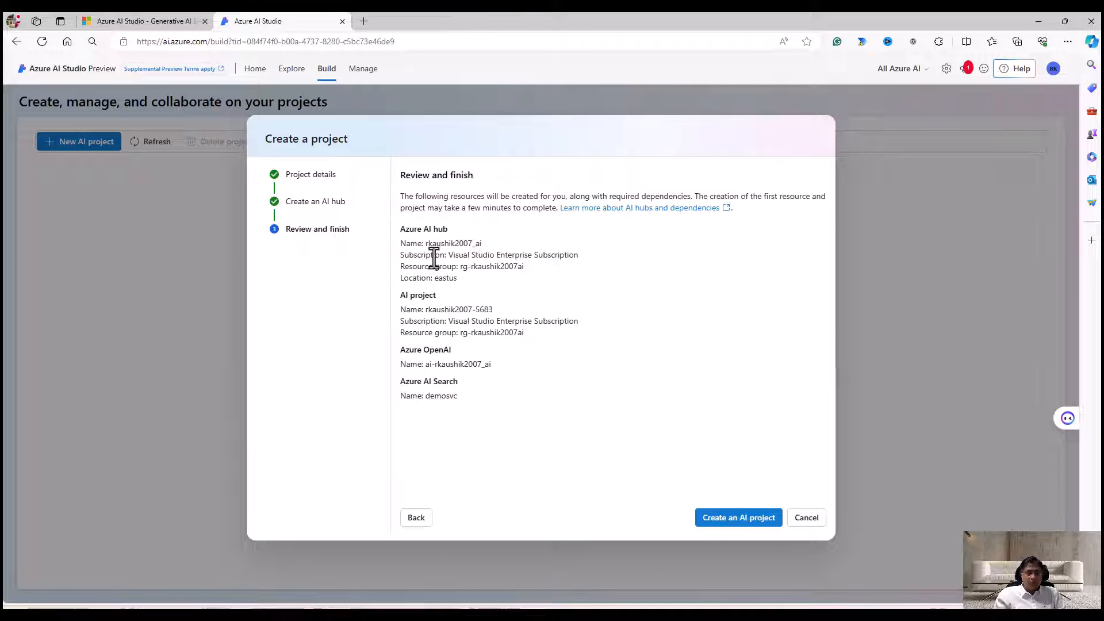
# Create the AI project with its reviewed hub, Azure OpenAI and Azure AI Search resources, and look through the resources being created
pyautogui.click(728, 522)
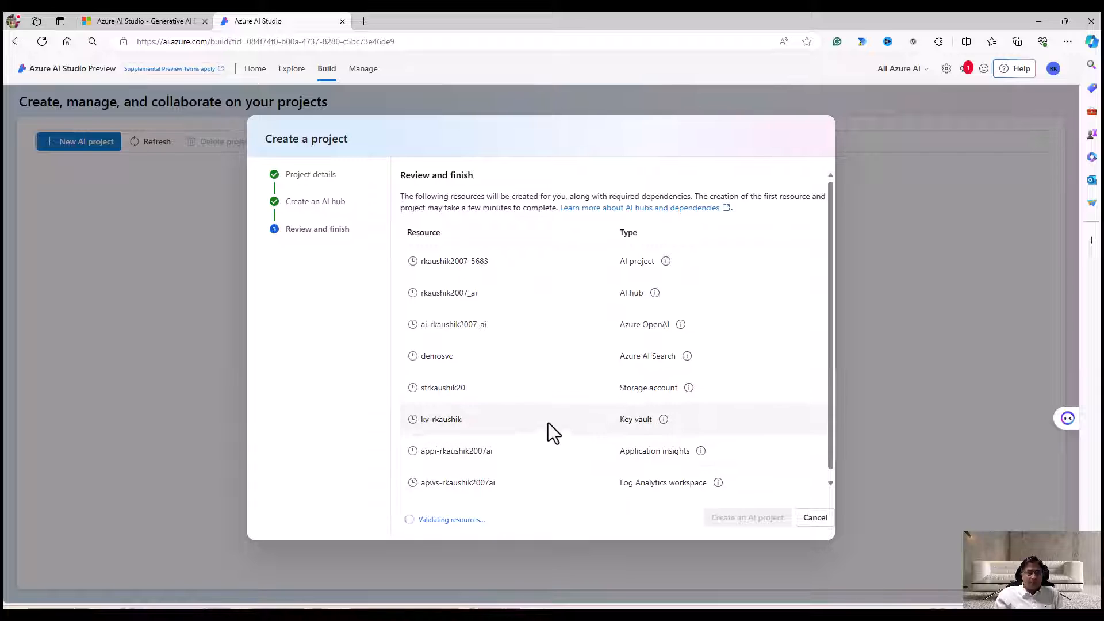
pyautogui.scroll(-1, 547, 425)
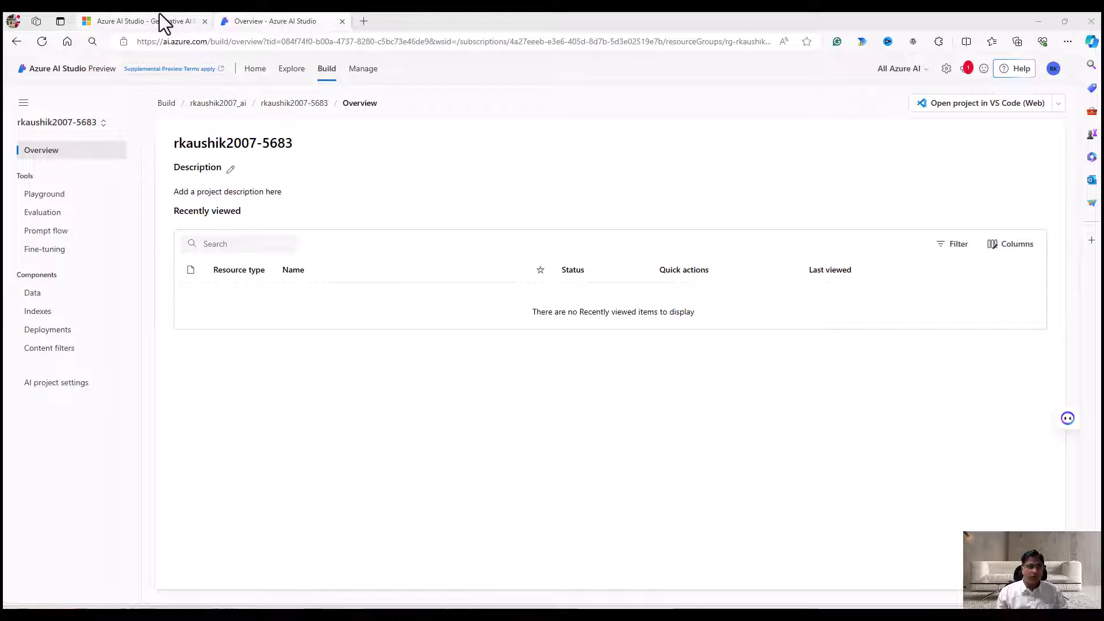
# View the new project's Overview and Playground pages, and open its description editor and close it without entering anything
pyautogui.click(162, 22)
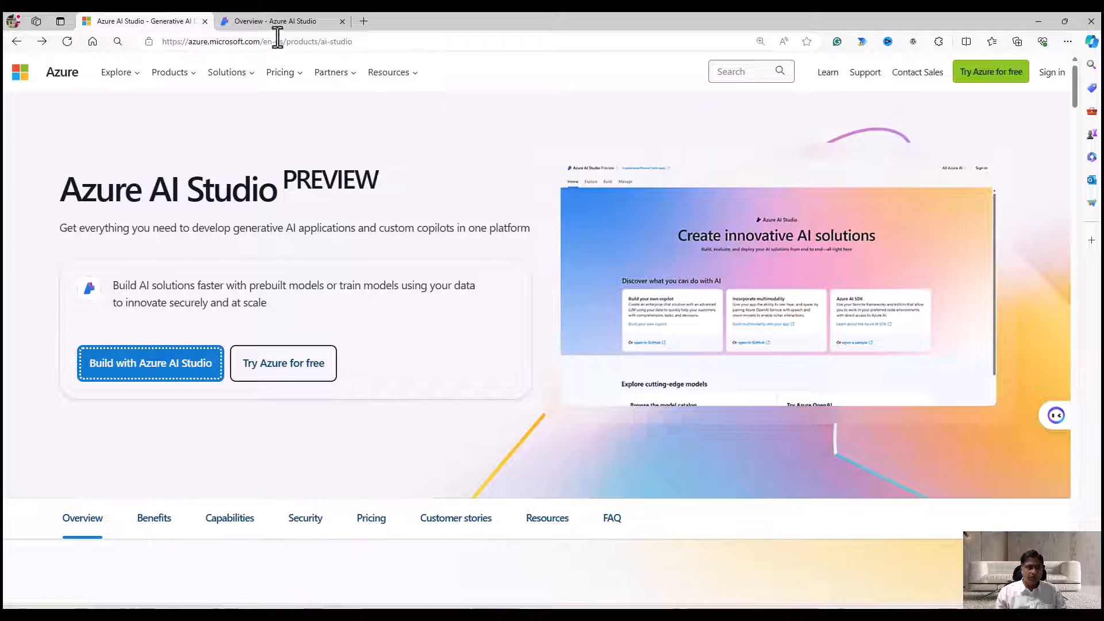
pyautogui.click(280, 18)
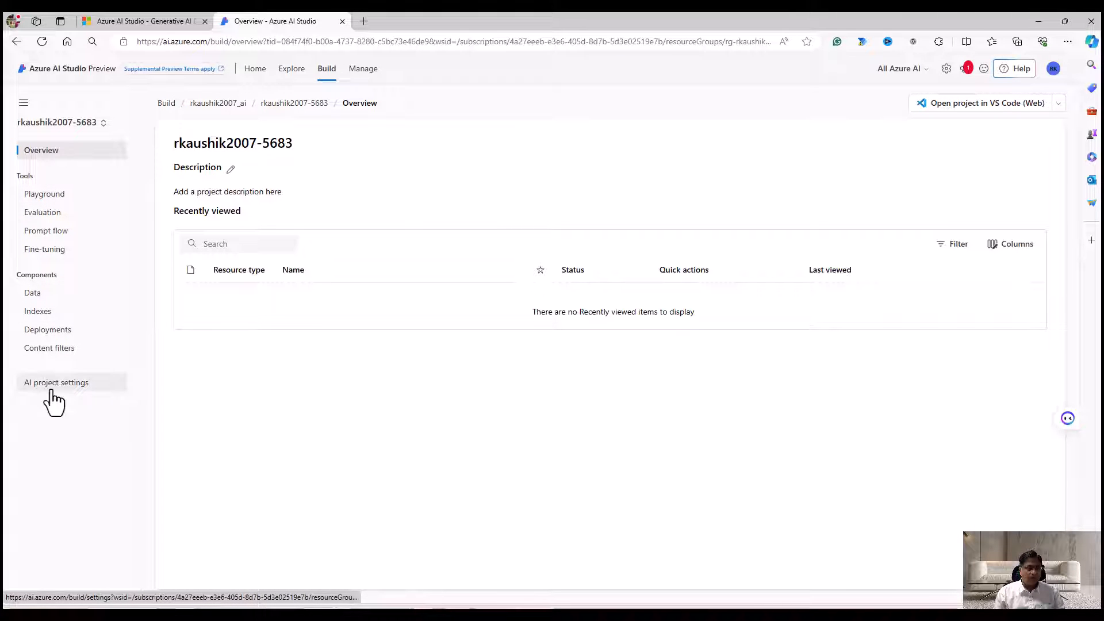
pyautogui.click(59, 197)
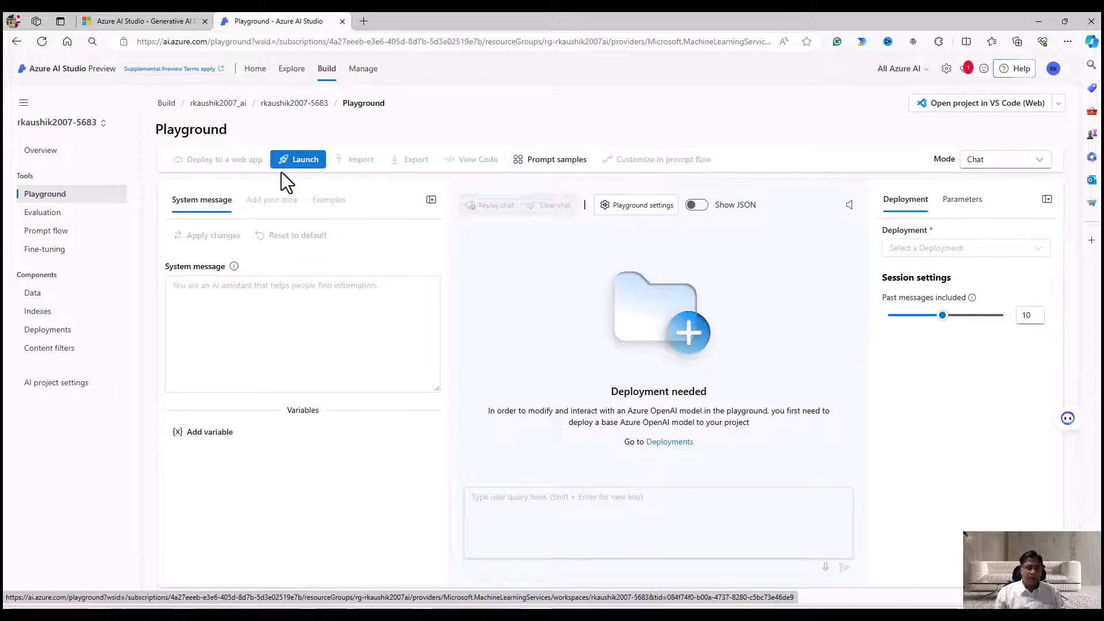
pyautogui.click(68, 153)
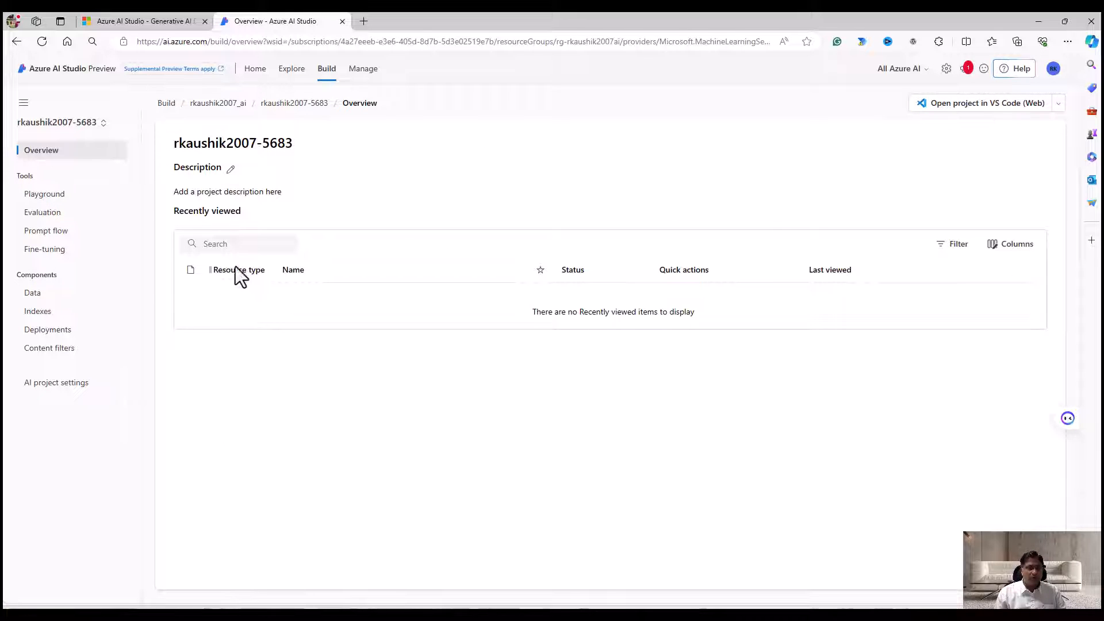
pyautogui.click(231, 169)
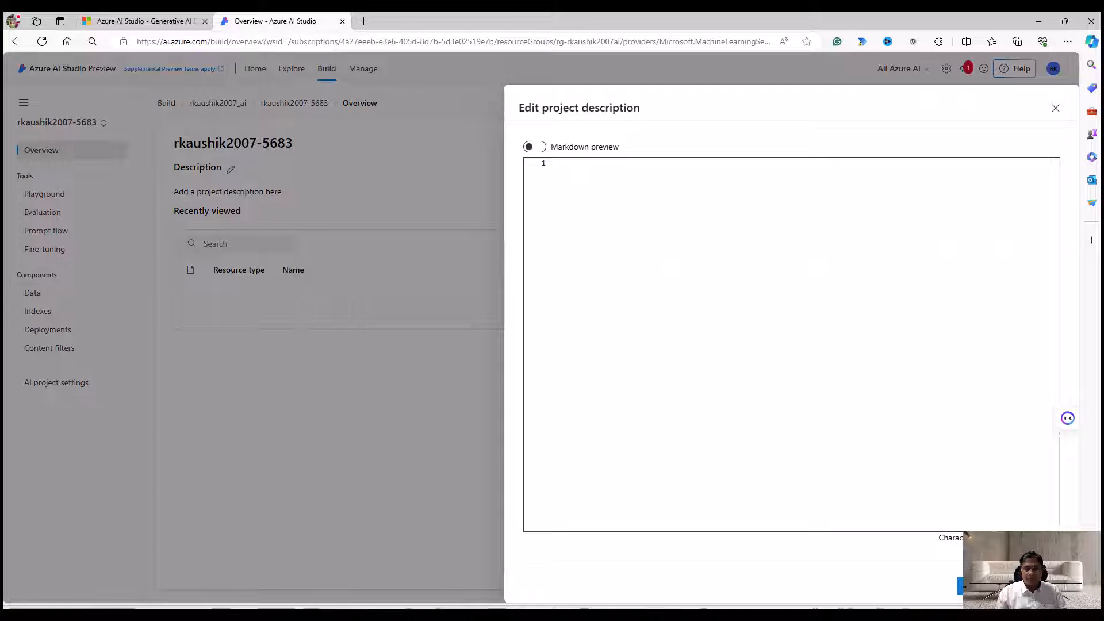
pyautogui.press('Escape')
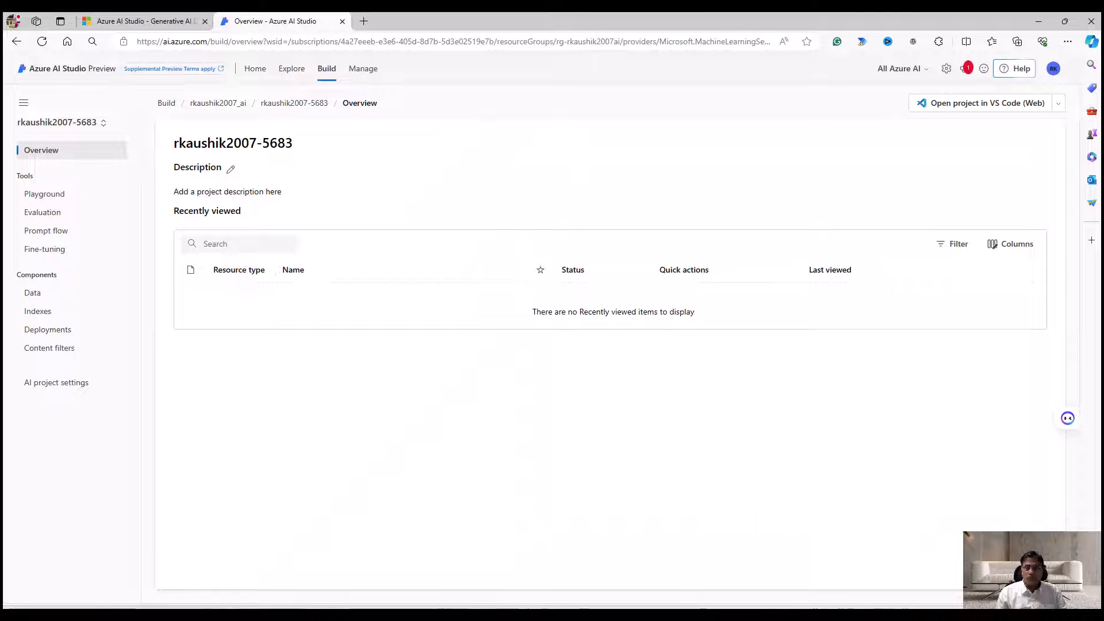
# Reopen the new project from the projects list and view its Prompt flow and Deployments pages
pyautogui.hotkey('alt', 'Left')
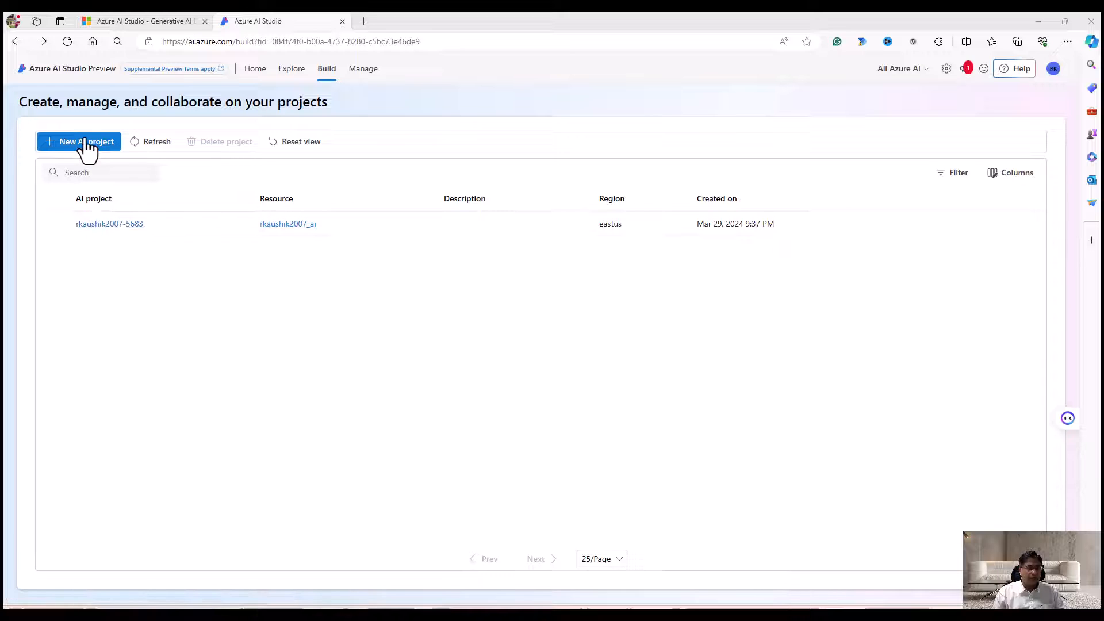
pyautogui.click(113, 225)
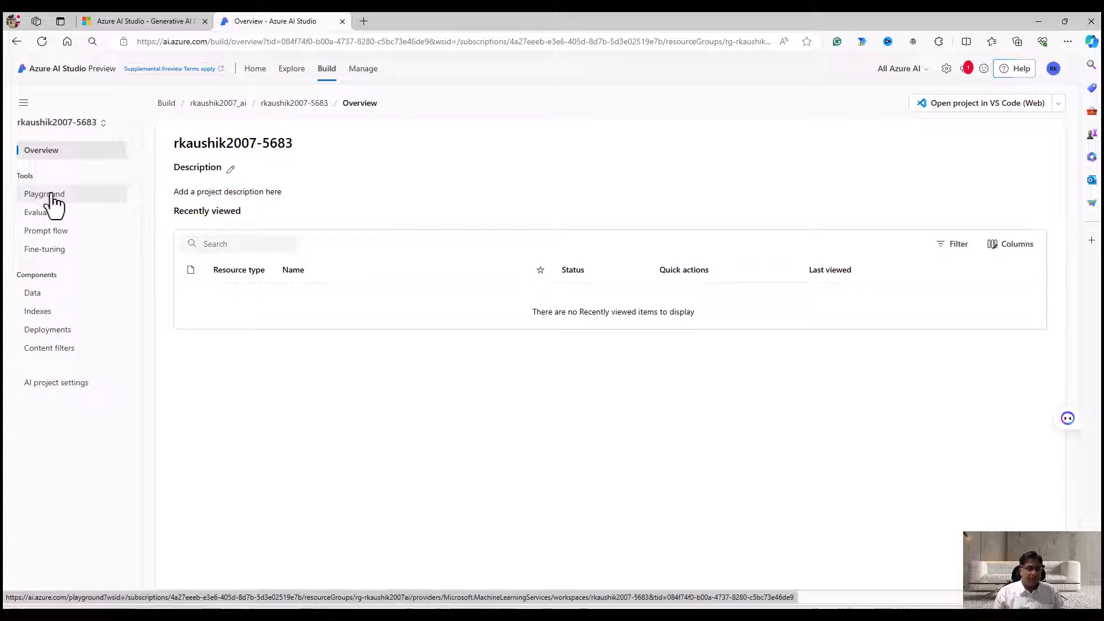
pyautogui.click(62, 235)
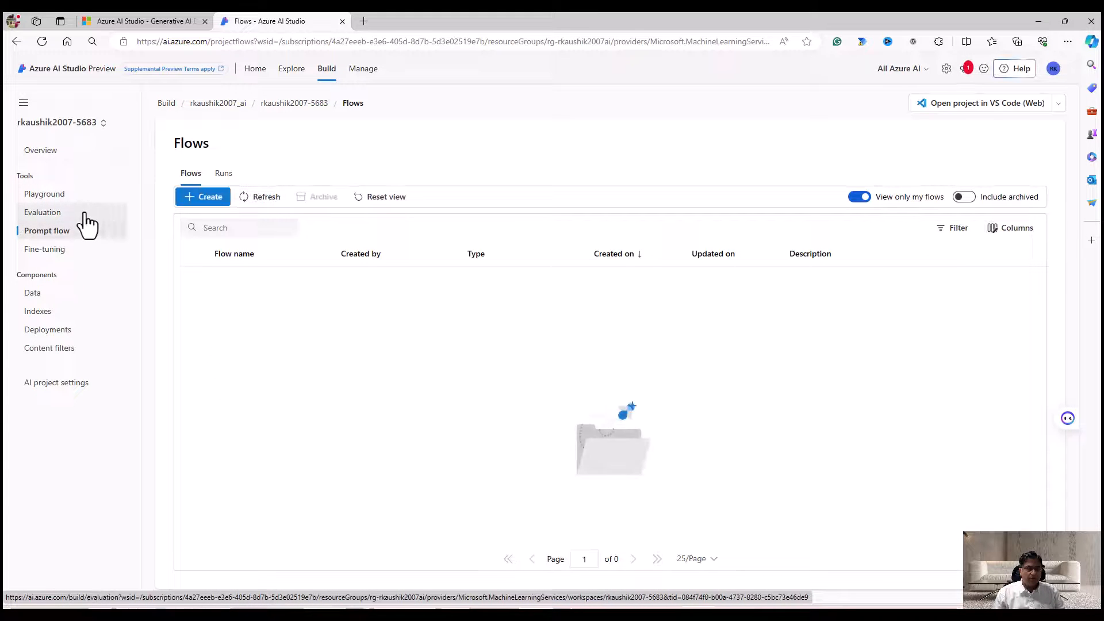
pyautogui.click(104, 196)
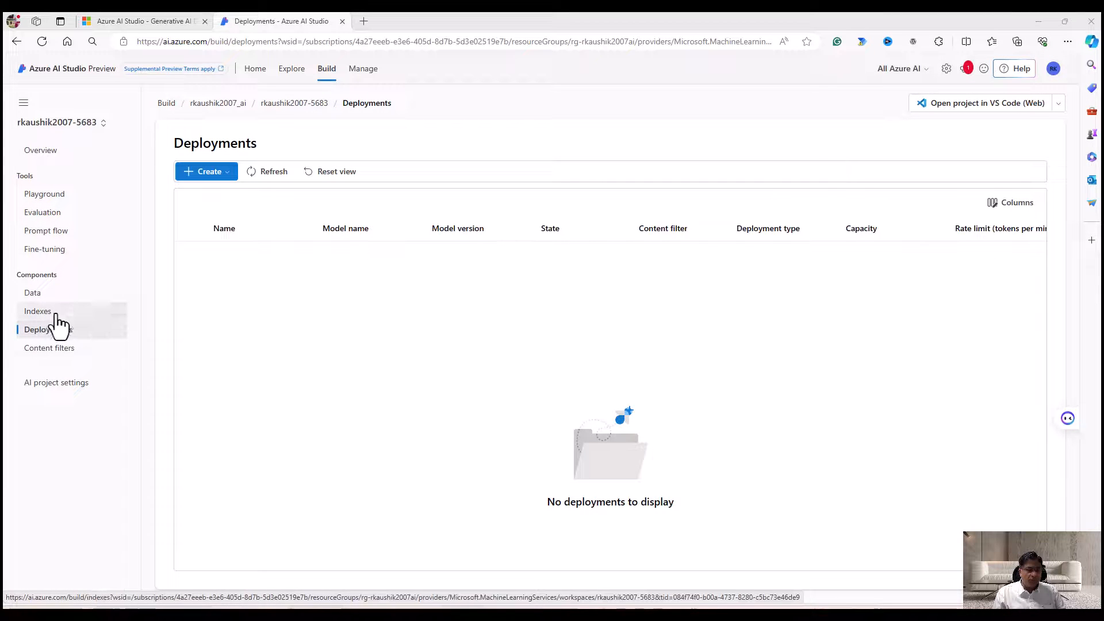
# Start a real-time endpoint deployment and look through the list of models available for it
pyautogui.click(218, 171)
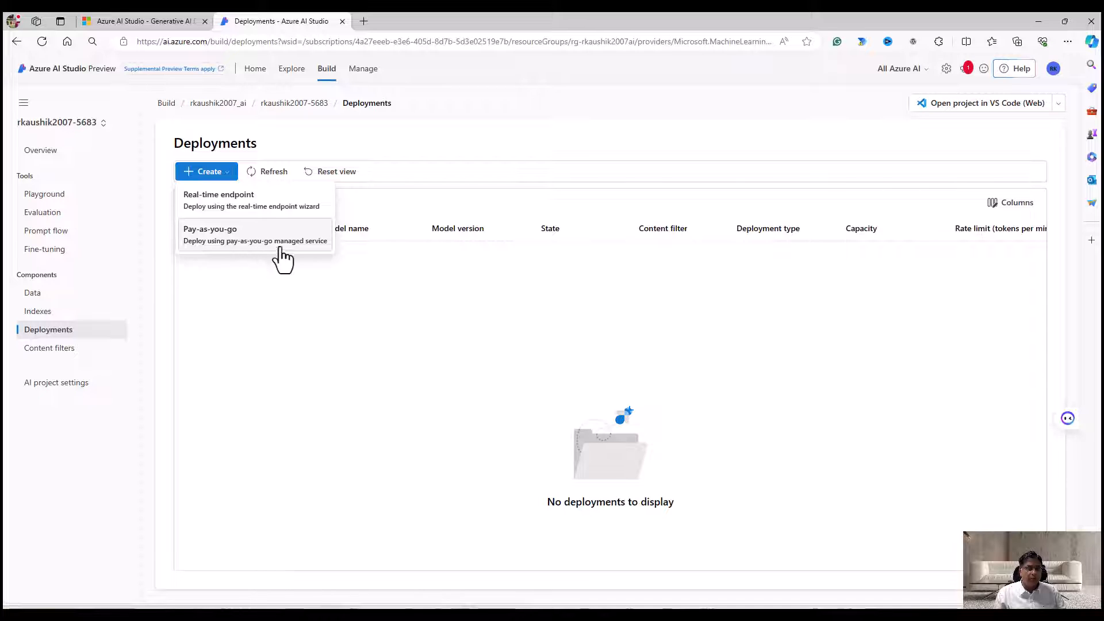
pyautogui.click(260, 201)
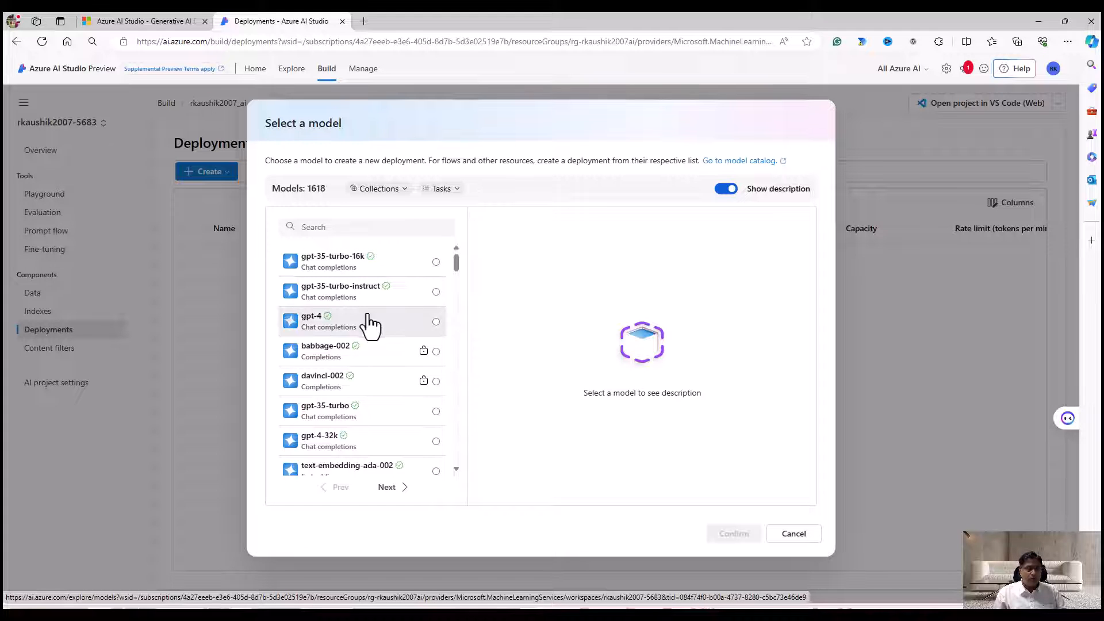
pyautogui.scroll(-3, 351, 402)
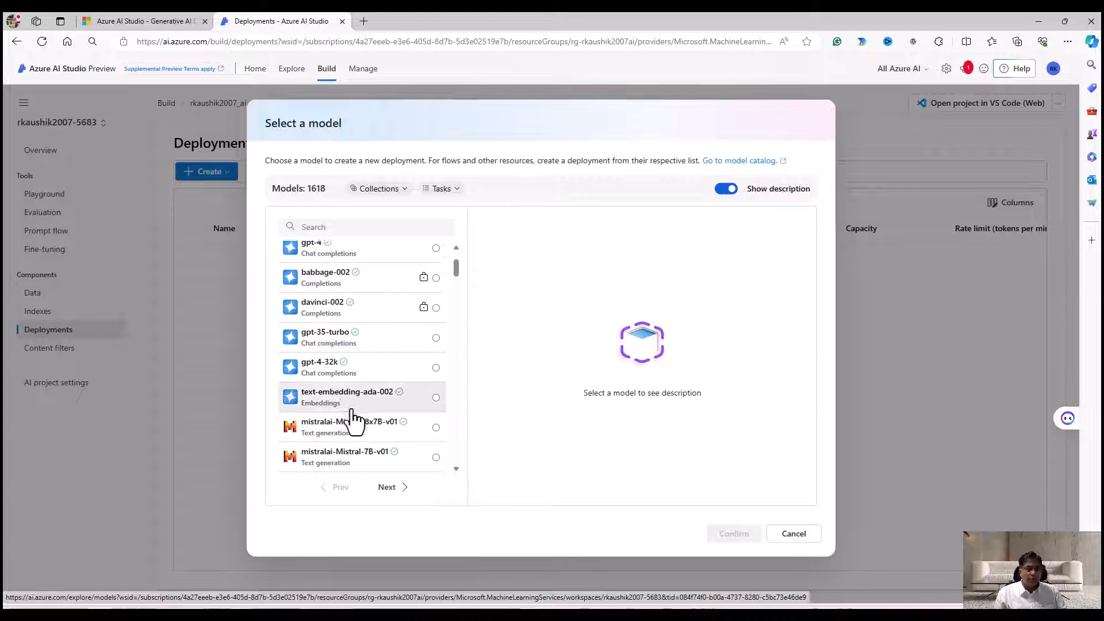
pyautogui.scroll(3, 373, 379)
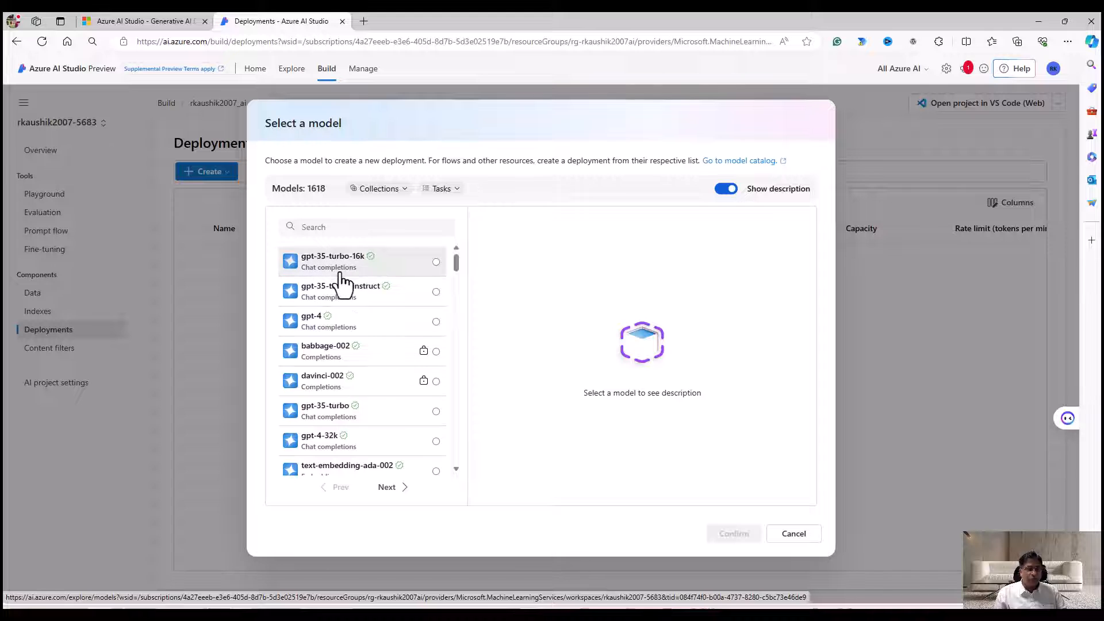
pyautogui.scroll(-6, 367, 374)
pyautogui.scroll(-3, 352, 394)
pyautogui.scroll(3, 353, 382)
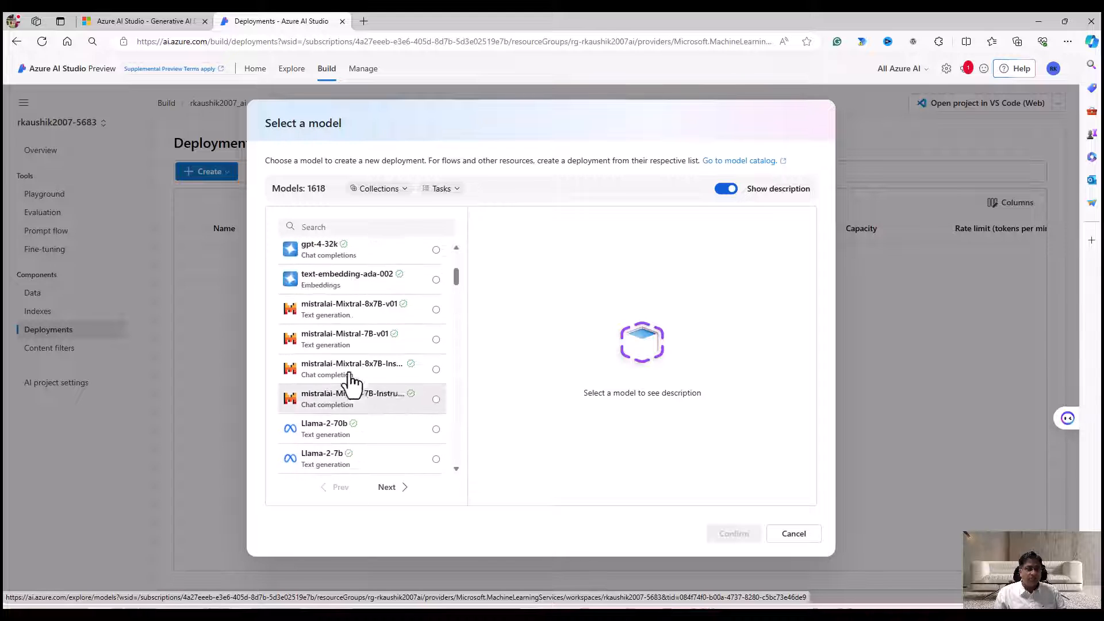
pyautogui.scroll(6, 338, 338)
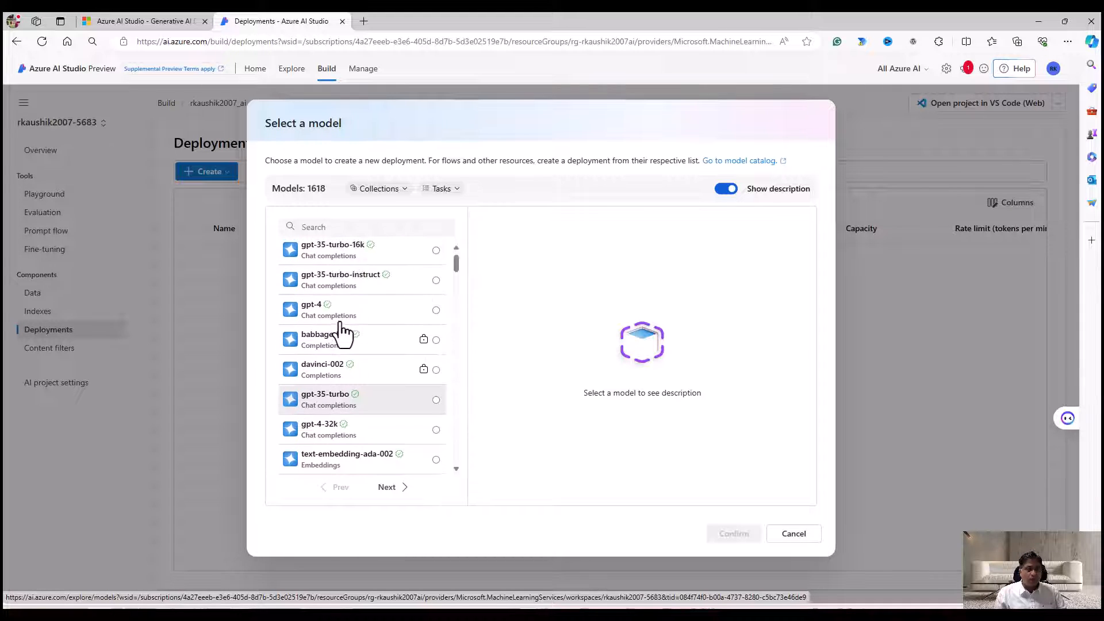
pyautogui.scroll(-7, 335, 337)
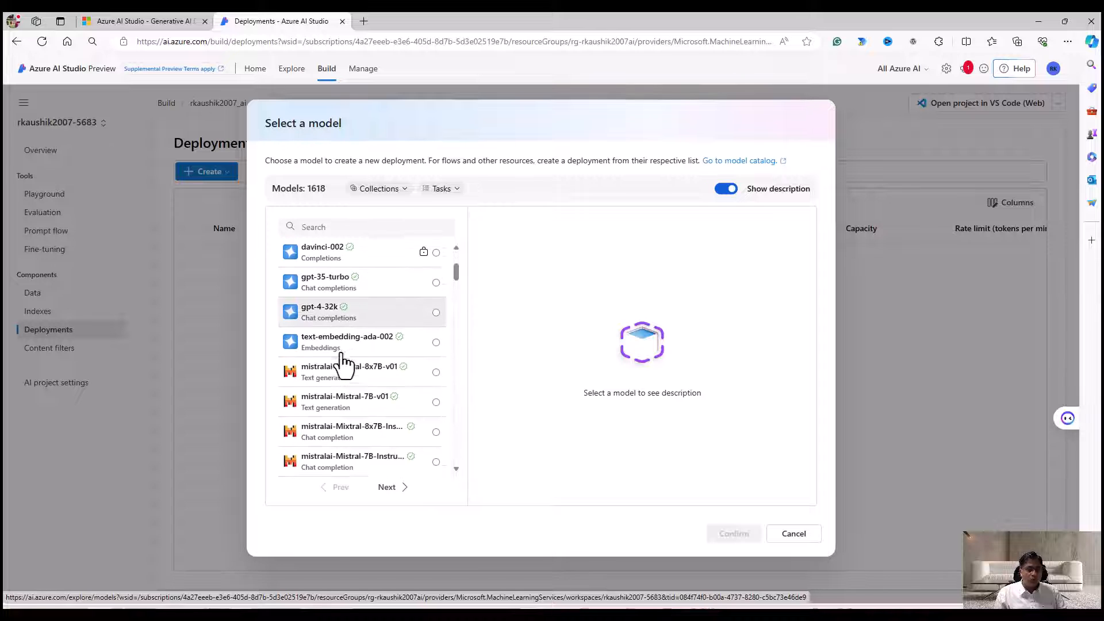
pyautogui.scroll(3, 378, 356)
pyautogui.scroll(4, 378, 307)
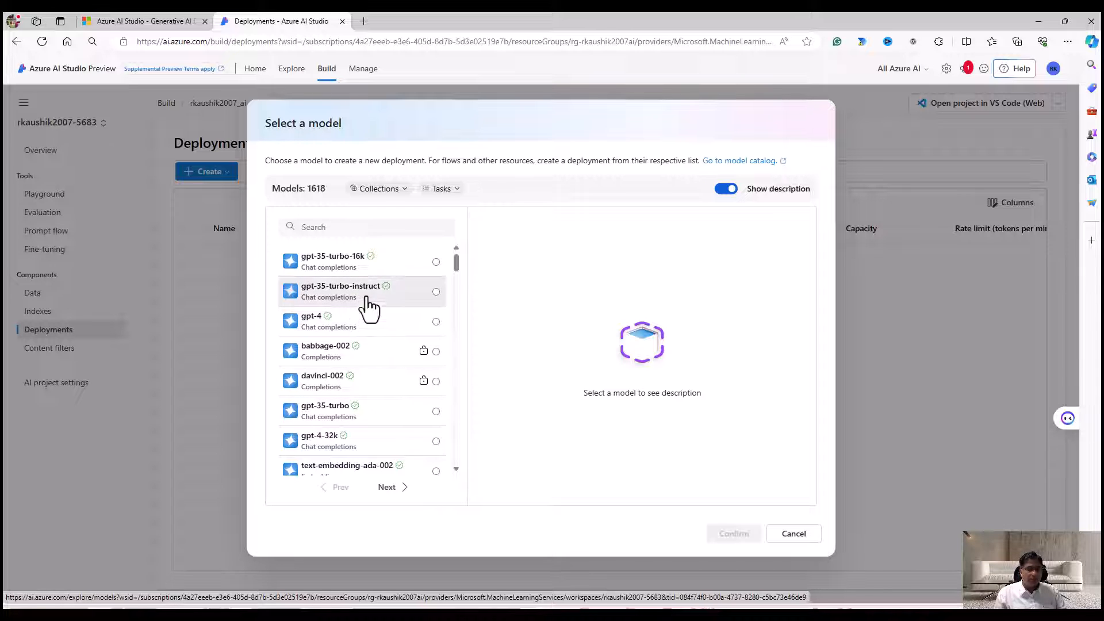
# Choose gpt-4 as the model to deploy, read its description and model versions, and confirm the choice
pyautogui.click(342, 333)
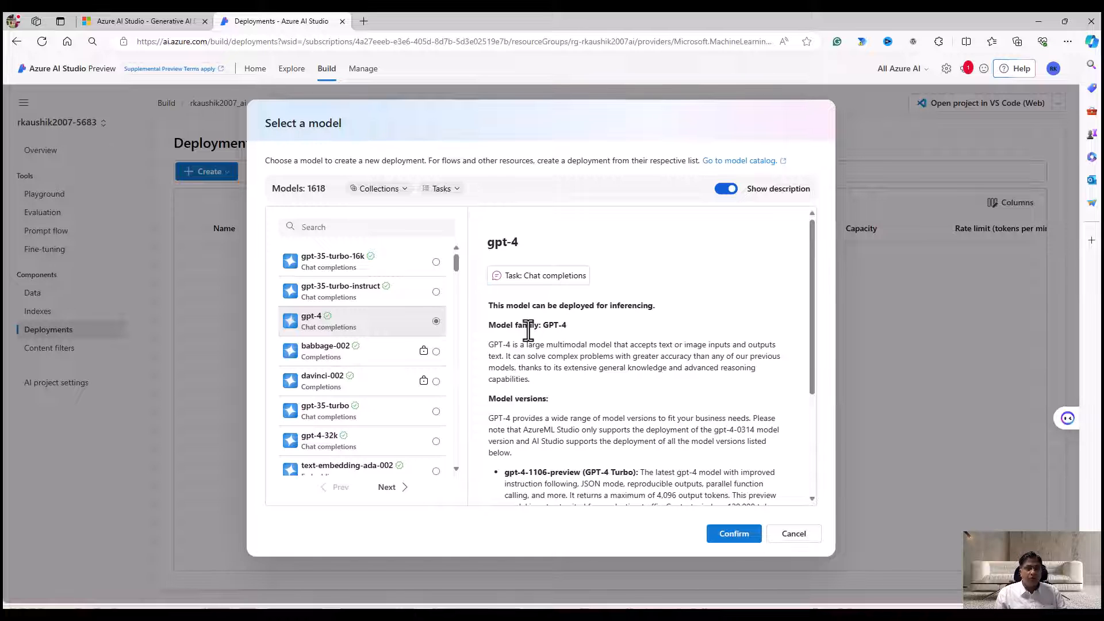
pyautogui.scroll(-2, 552, 404)
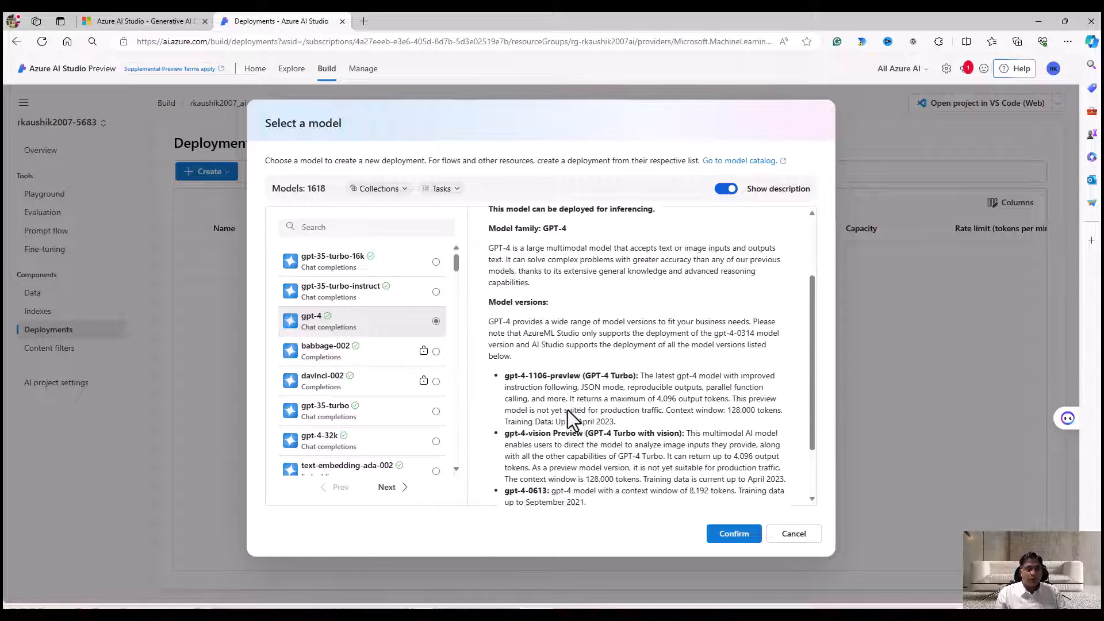
pyautogui.scroll(-2, 595, 406)
pyautogui.scroll(5, 587, 391)
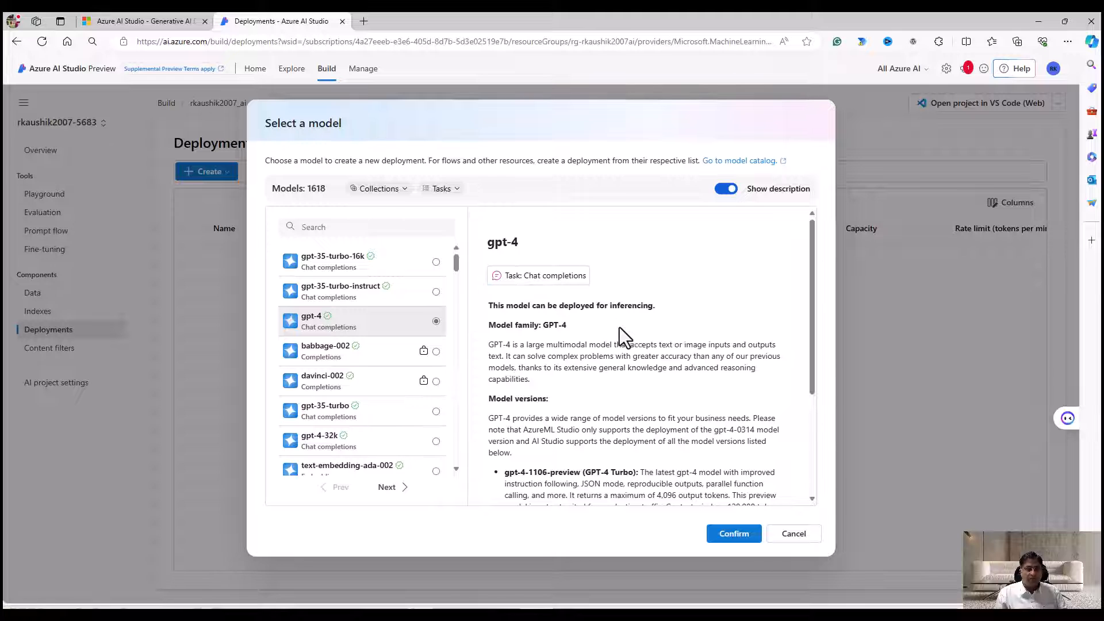
pyautogui.click(715, 535)
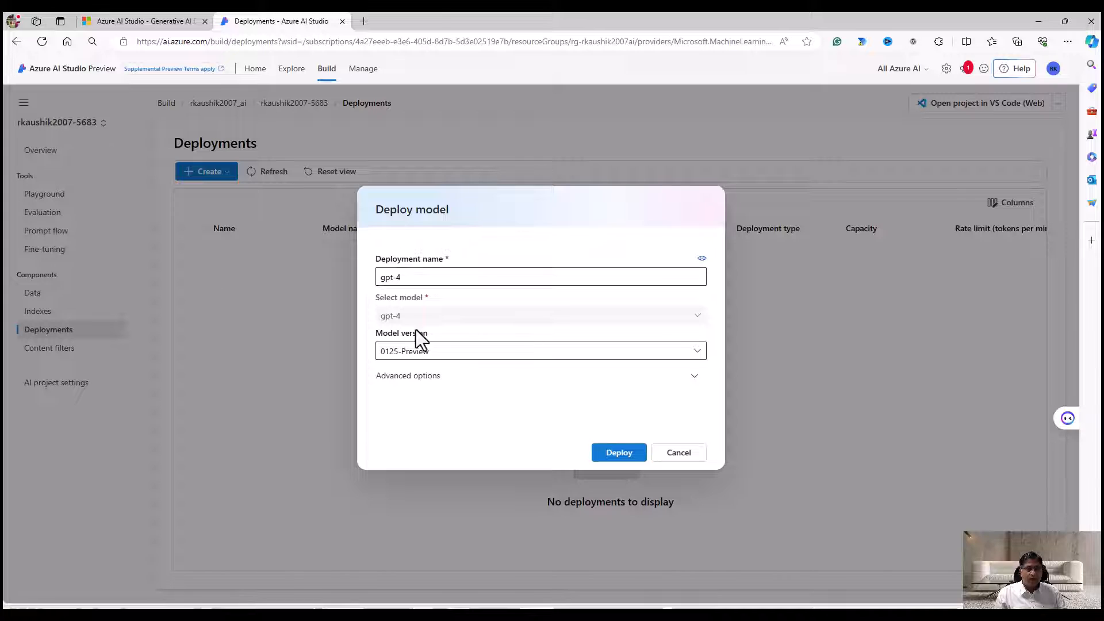
# Deploy the model under the name gpt-4 with version 0125-Preview, Default content filter, Standard deployment type and a 10K tokens-per-minute limit
pyautogui.click(449, 353)
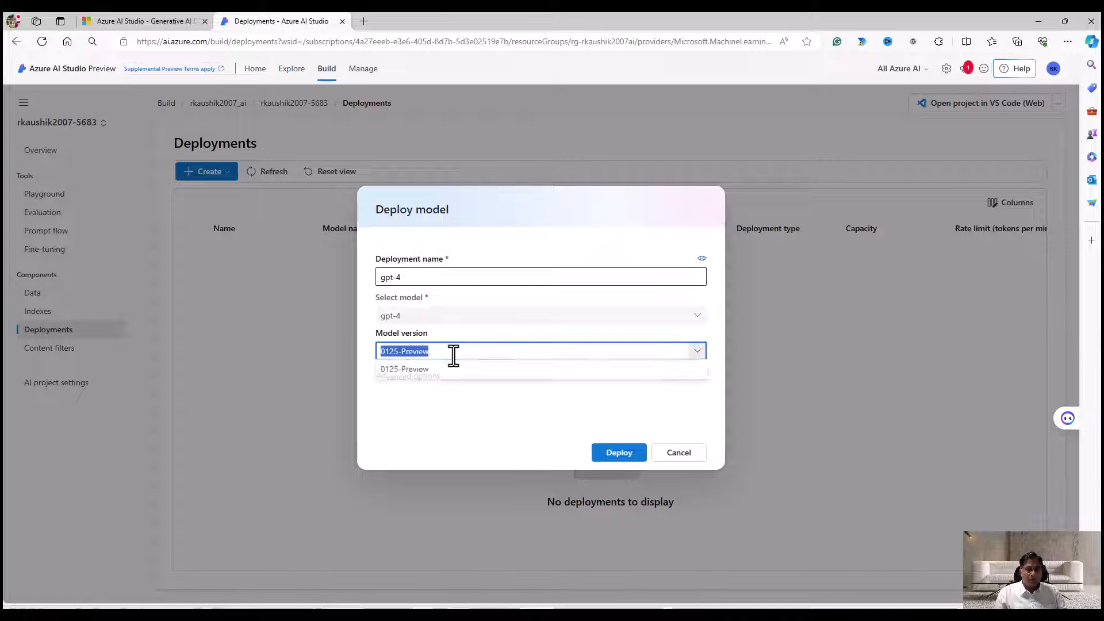
pyautogui.click(465, 310)
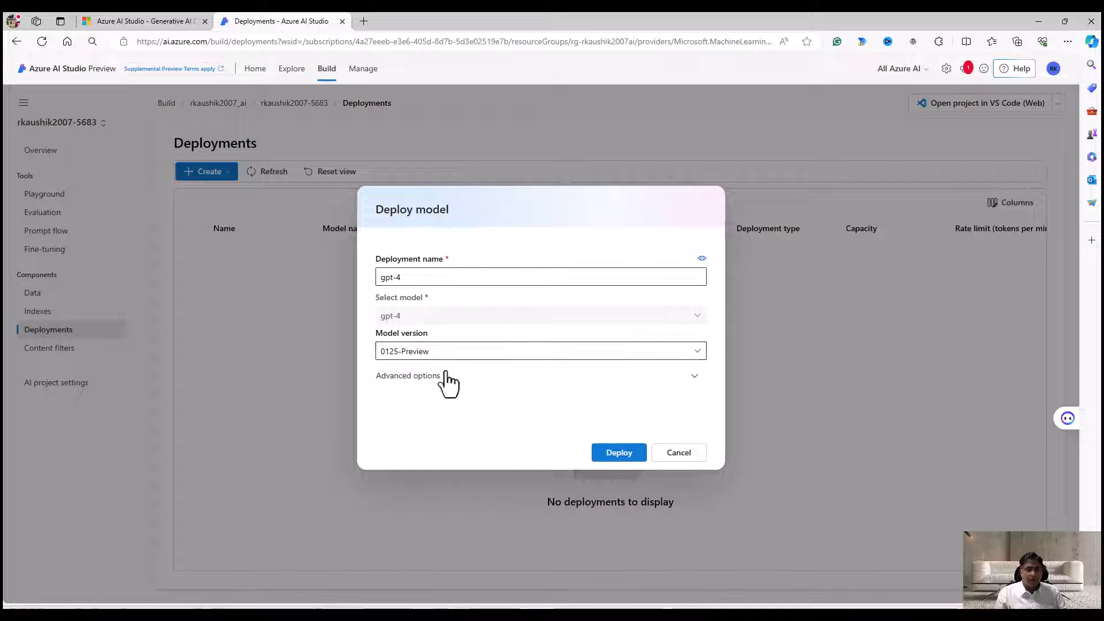
pyautogui.click(400, 381)
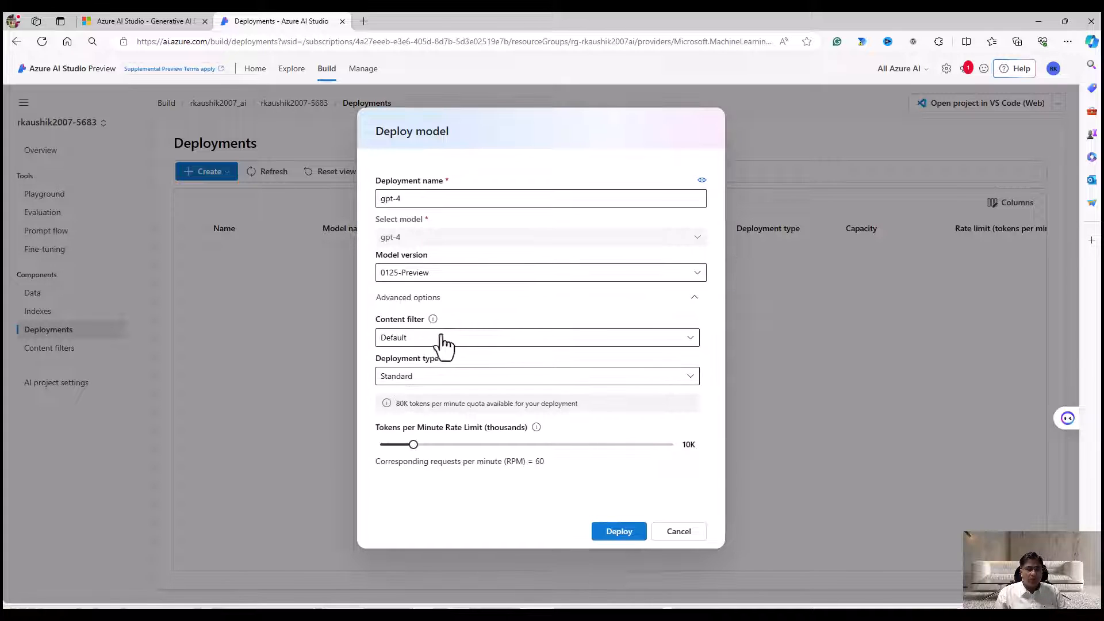
pyautogui.click(691, 381)
pyautogui.click(691, 381)
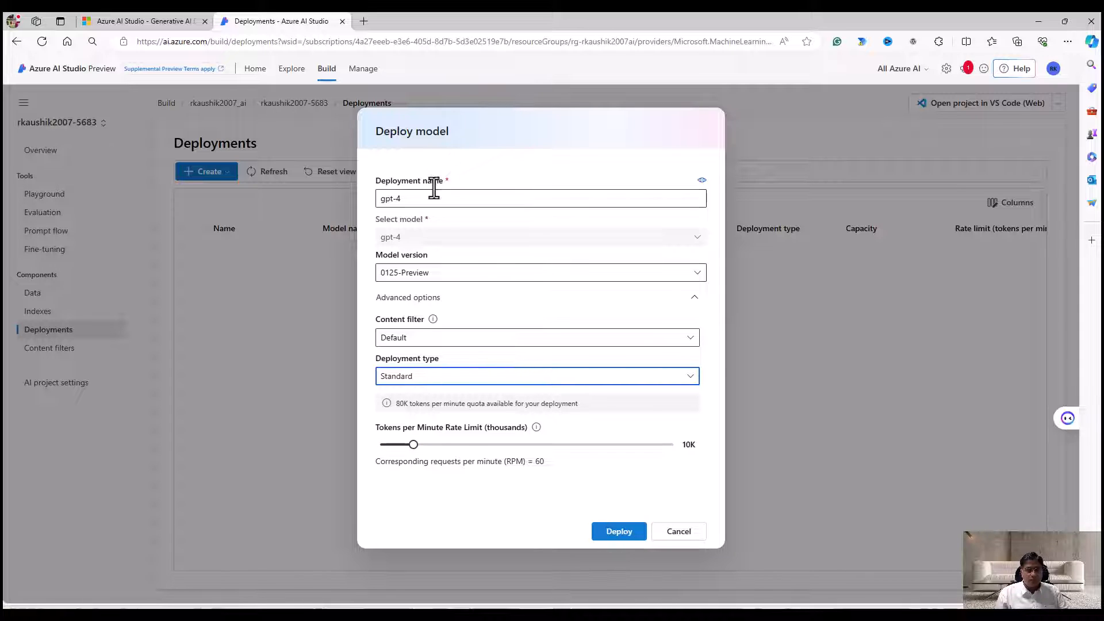
pyautogui.click(630, 528)
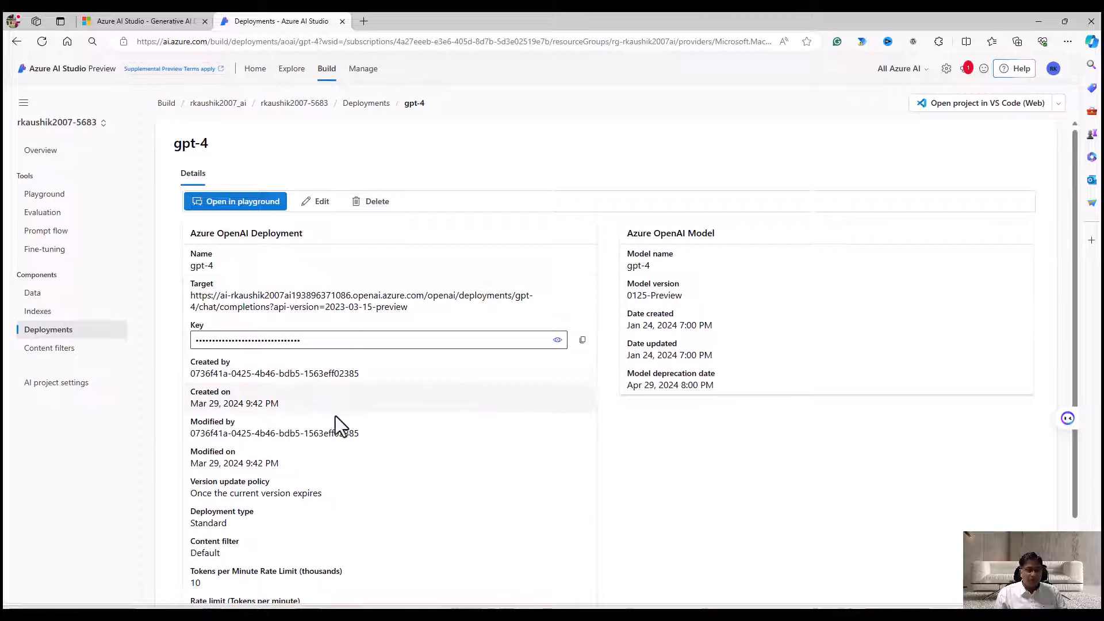
# Review the gpt-4 deployment's details and open the deployment in the playground
pyautogui.scroll(-2, 299, 489)
pyautogui.scroll(2, 281, 302)
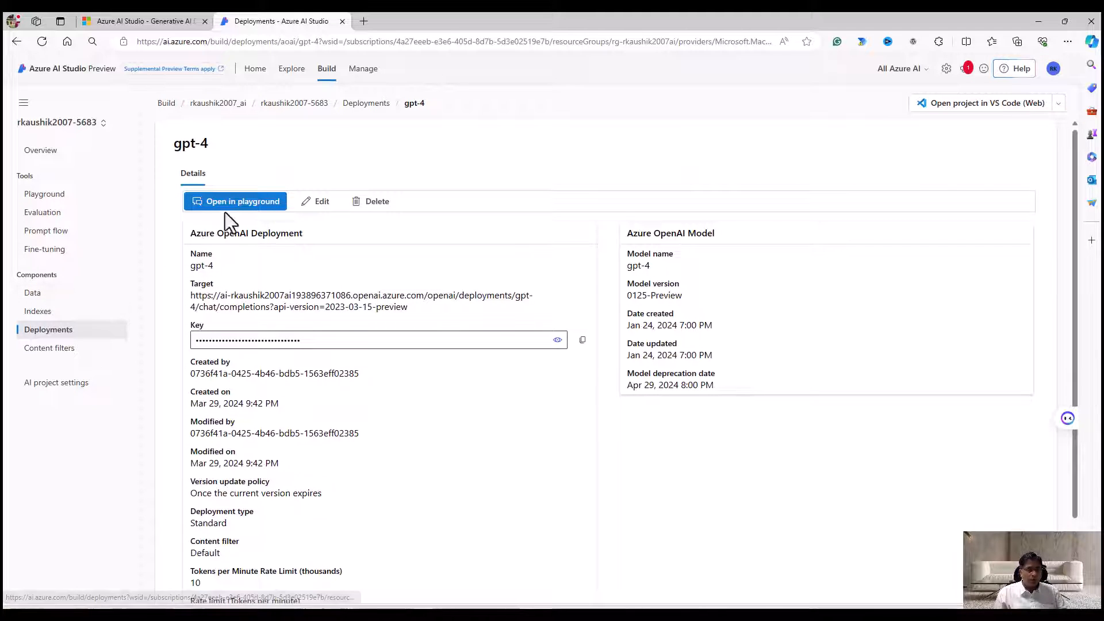
pyautogui.click(240, 213)
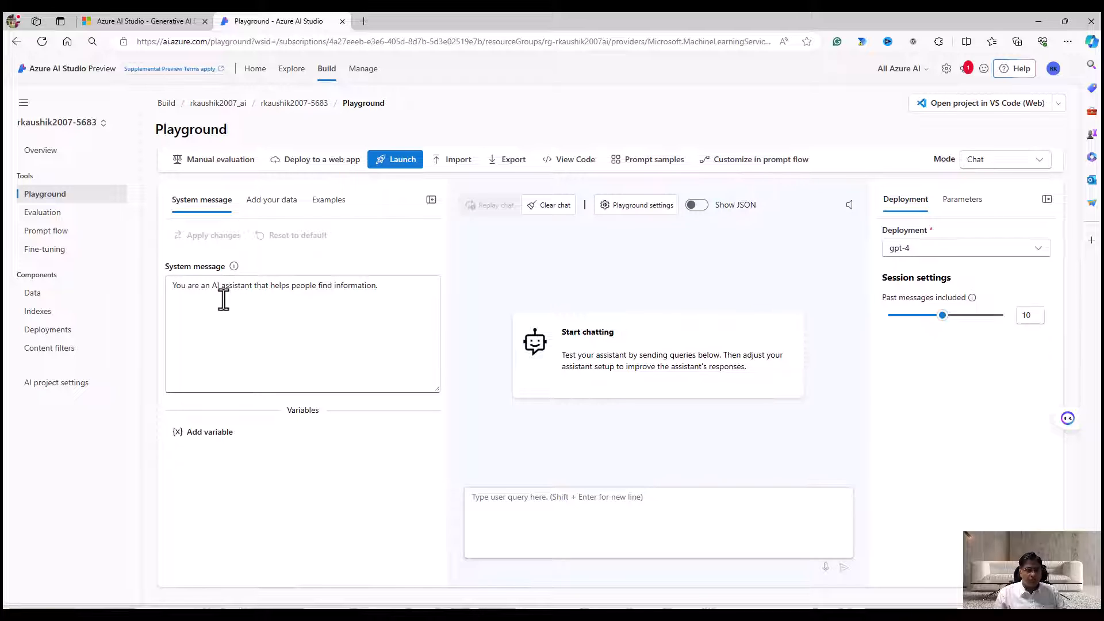
# Examine the playground's default system message and read the help text explaining what it is for
pyautogui.click(196, 293)
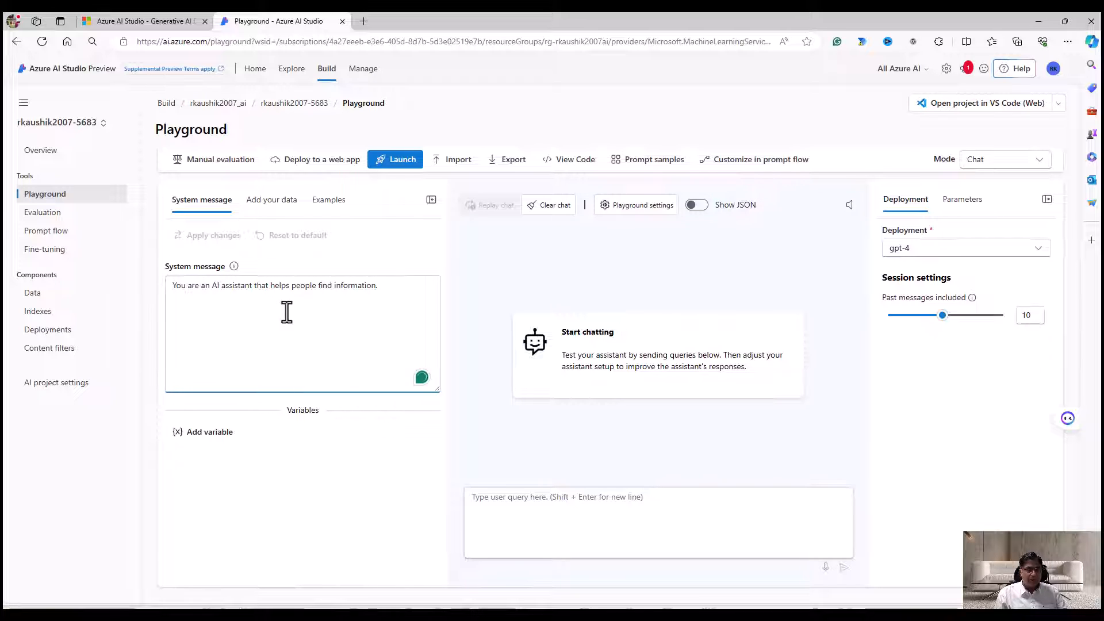
pyautogui.click(175, 290)
pyautogui.moveTo(234, 265)
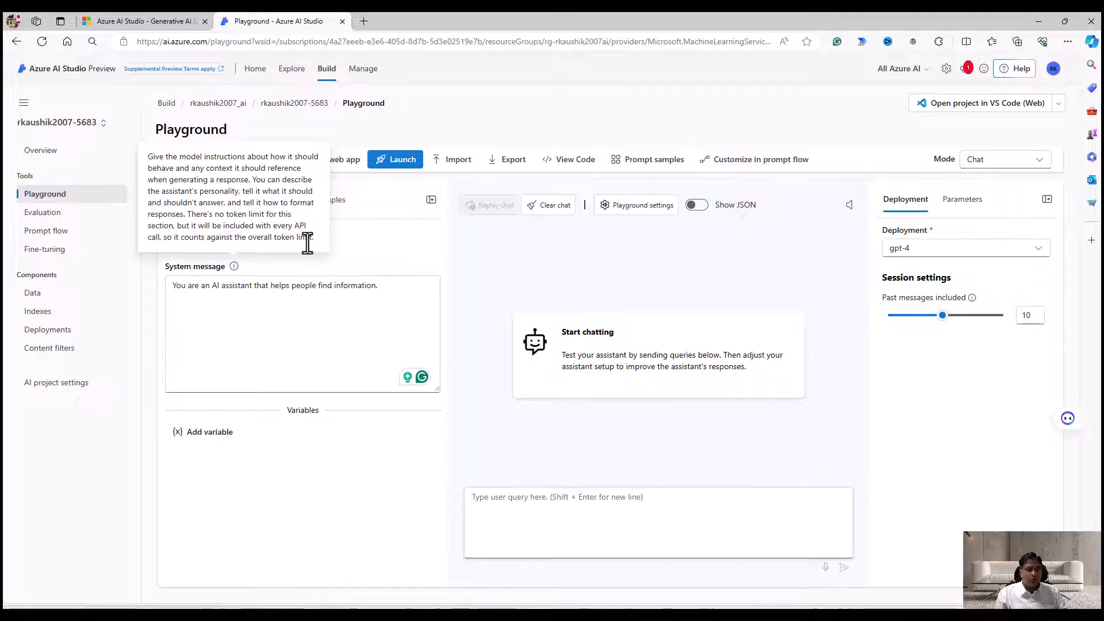
pyautogui.click(246, 311)
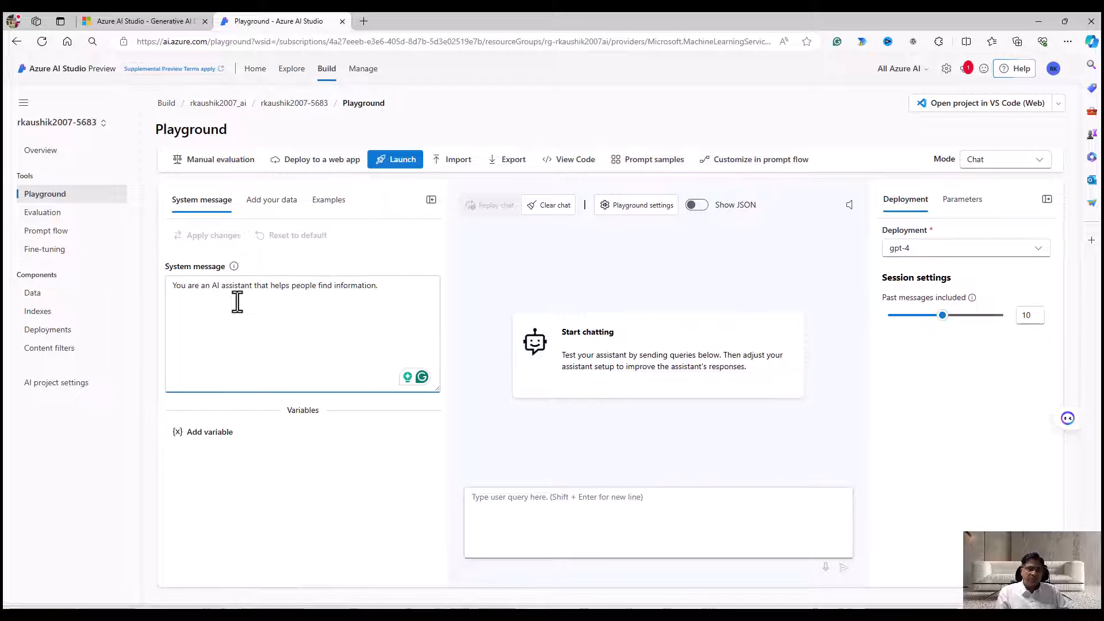
pyautogui.click(211, 285)
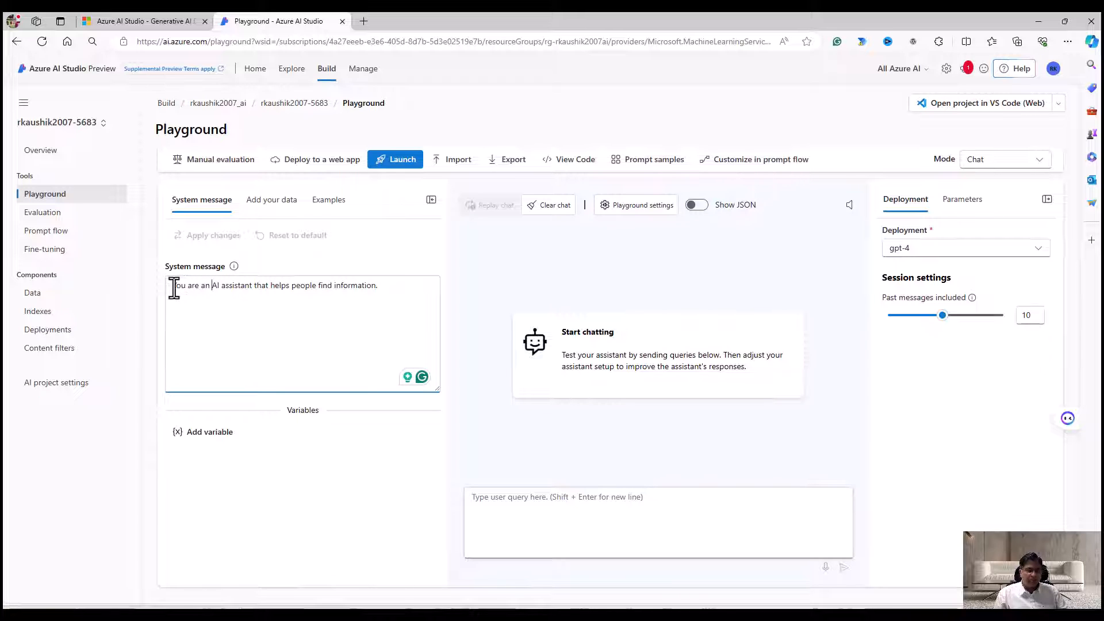
# Highlight the assistant's default system message and read through its instruction
pyautogui.moveTo(174, 287); pyautogui.dragTo(392, 286)
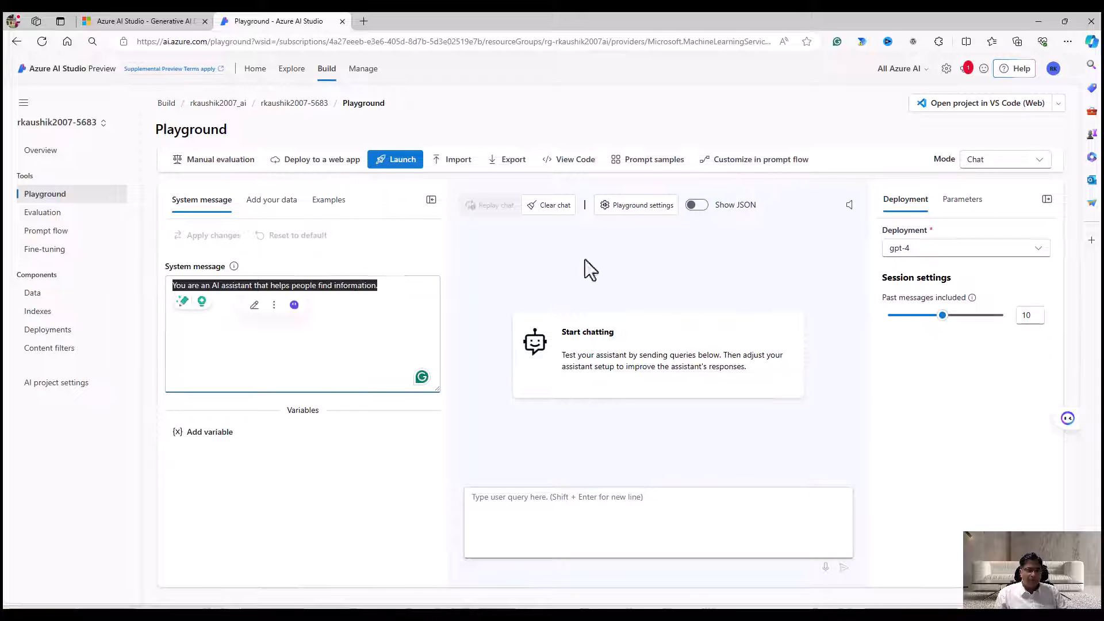
pyautogui.click(394, 289)
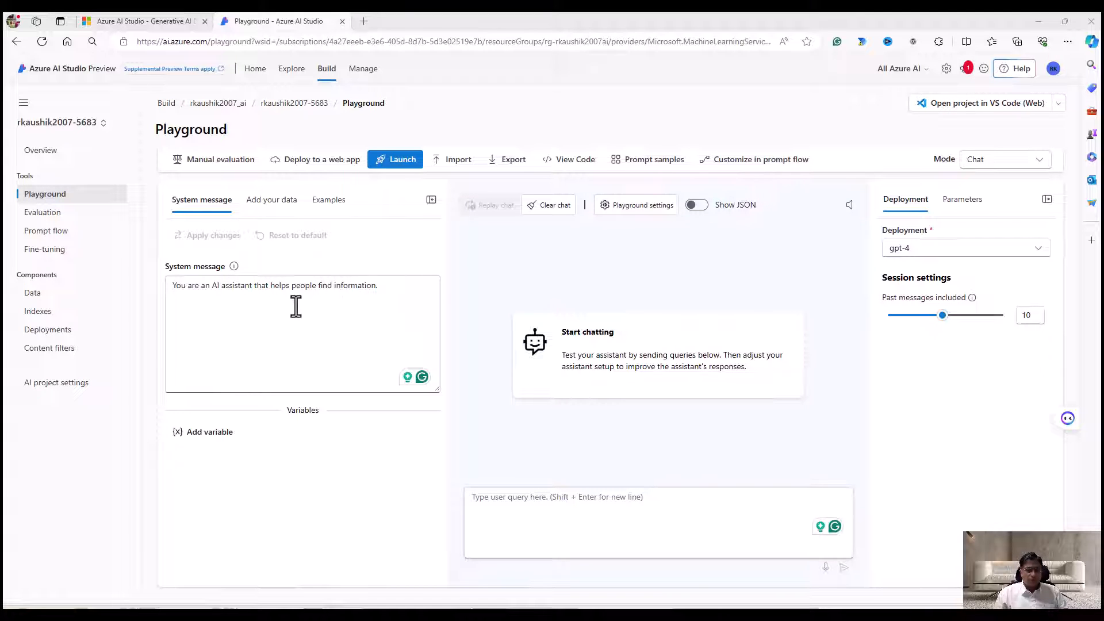
pyautogui.click(396, 291)
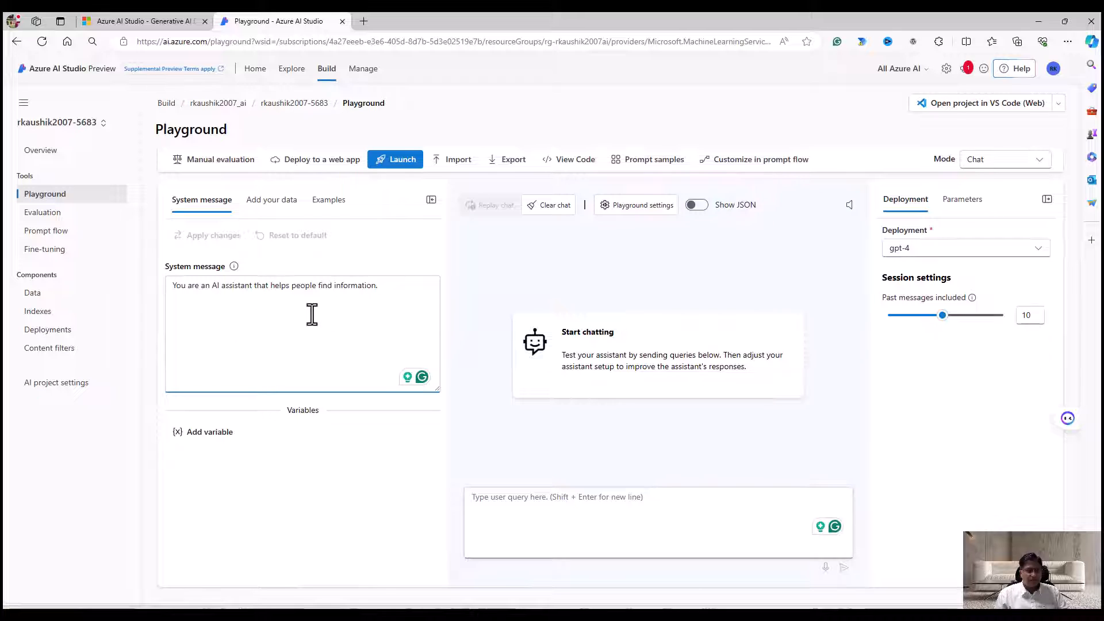
# Send the chat query "How much do the TrailWalker hiking shoes cost?" to the gpt-4 deployment
pyautogui.click(507, 506)
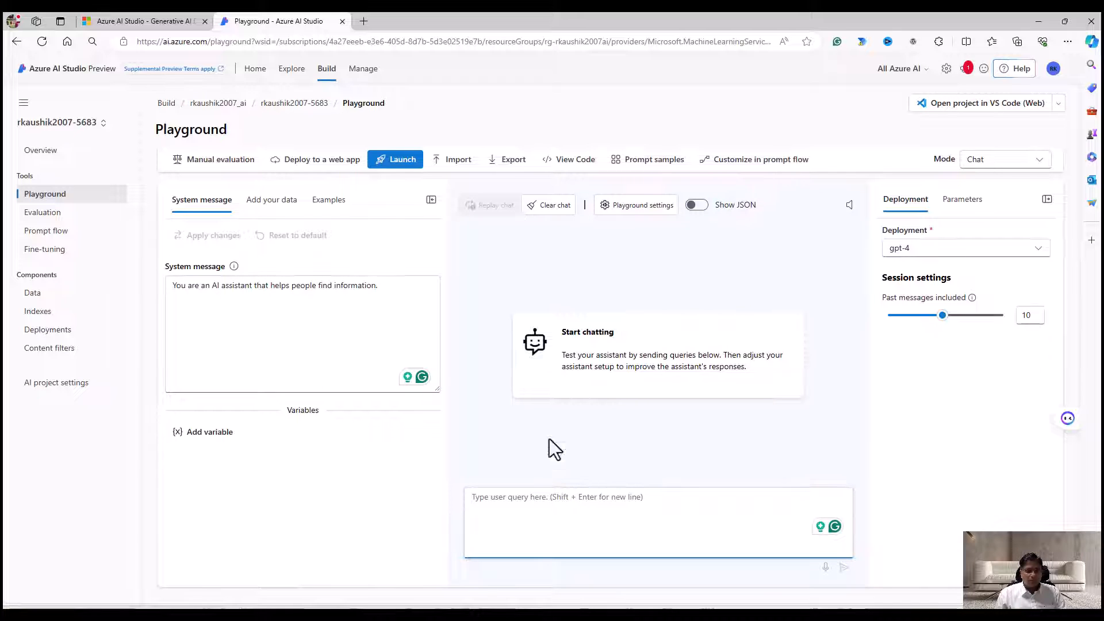
pyautogui.write('How much do the TrailWalker hiking shoes cost')
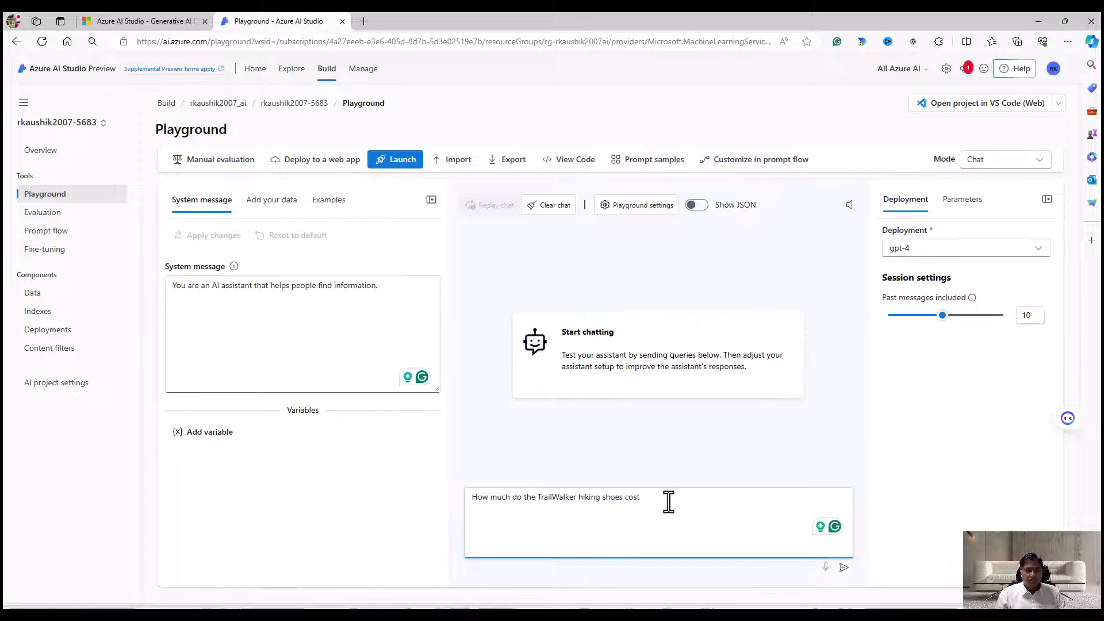
pyautogui.write('?')
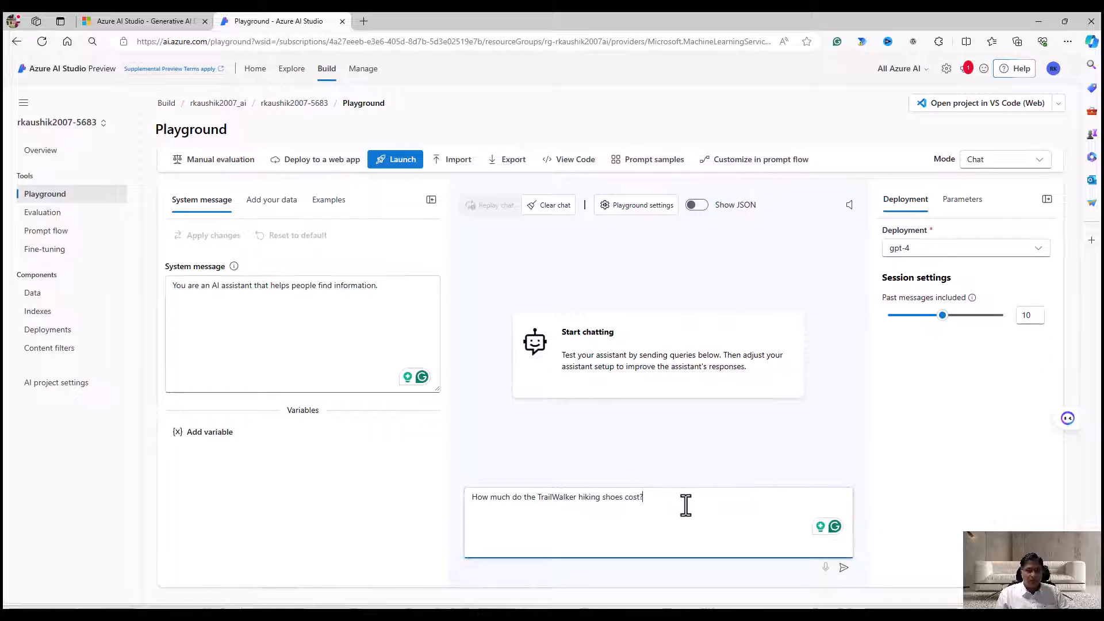
pyautogui.press('Return')
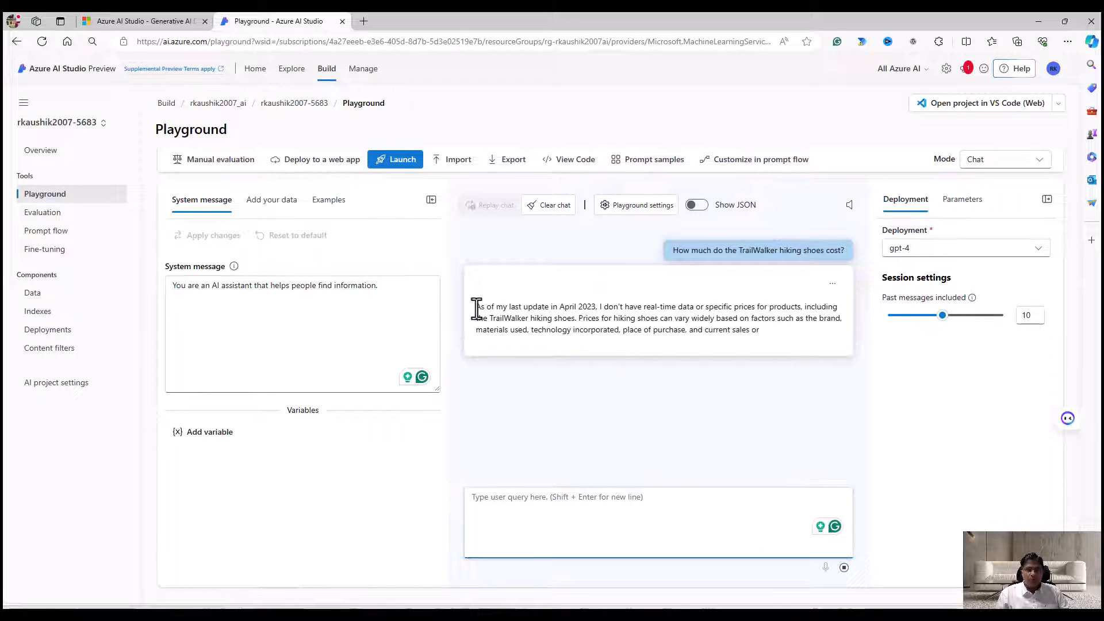
# Read the assistant's answer about the TrailWalker hiking shoes' price, highlighting its key sentences
pyautogui.moveTo(476, 308); pyautogui.dragTo(567, 319)
pyautogui.click(619, 316)
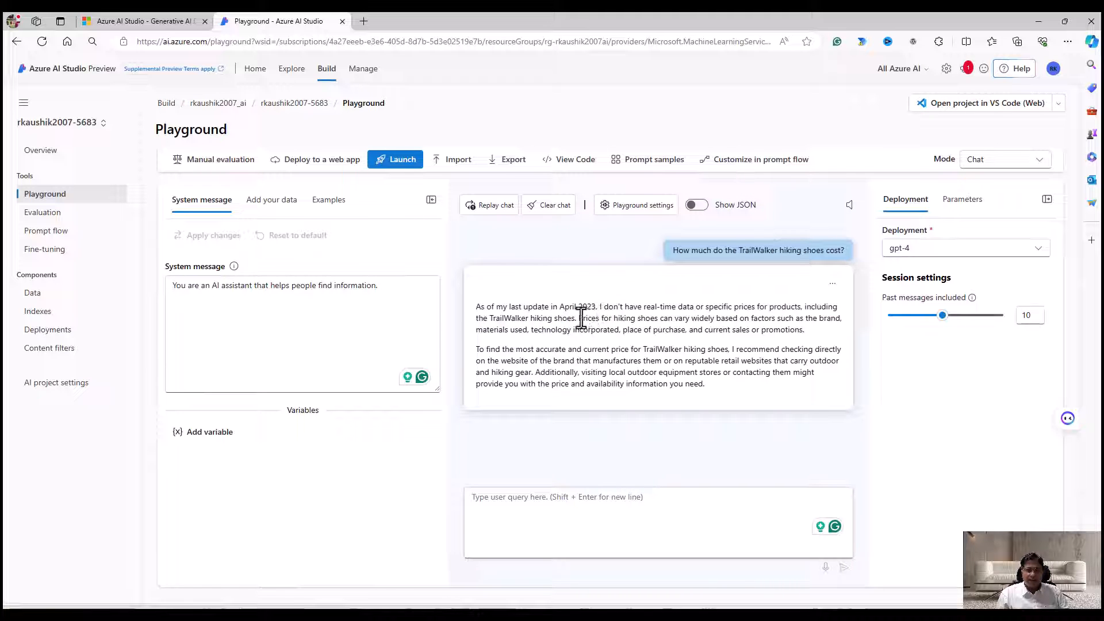
pyautogui.moveTo(581, 318); pyautogui.dragTo(804, 333)
pyautogui.click(582, 353)
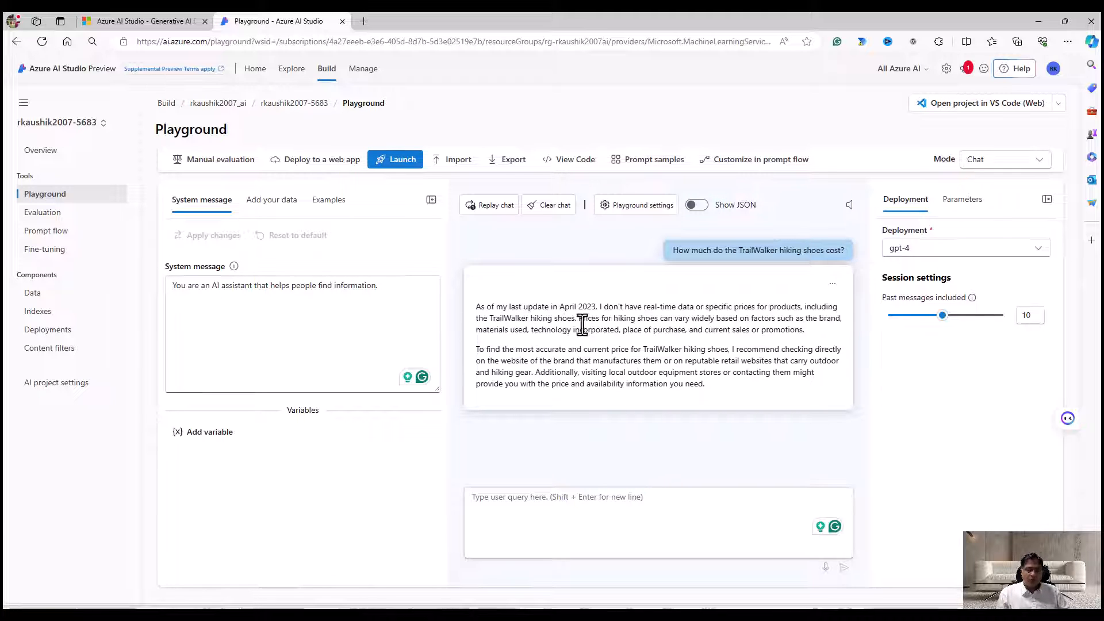
# Start adding your own data to the playground, check the available data sources, and begin a new connection
pyautogui.click(293, 214)
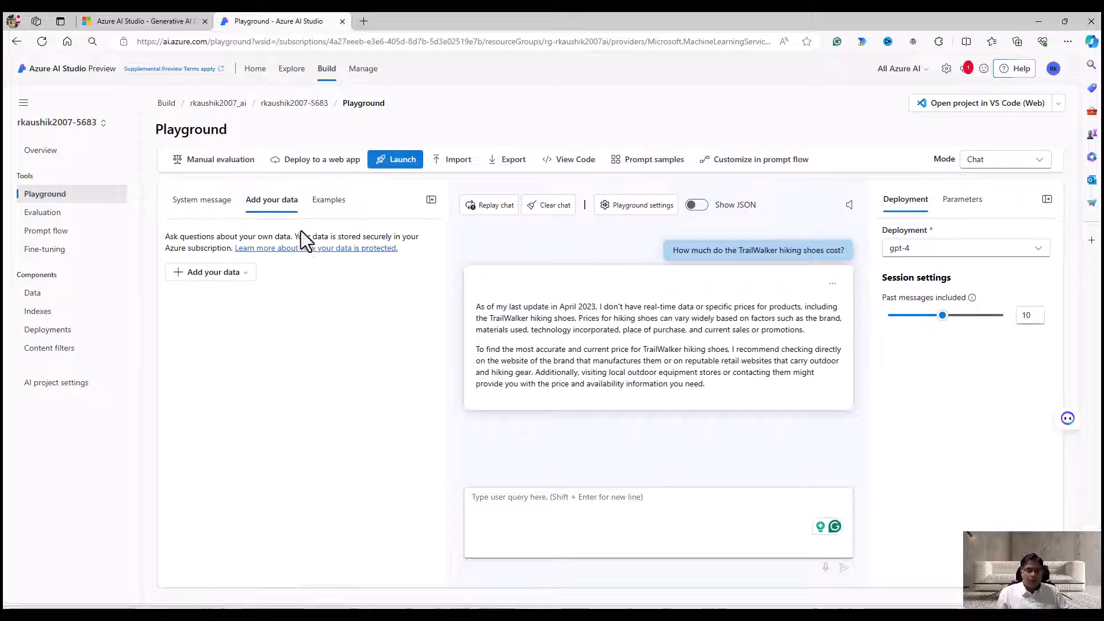
pyautogui.click(217, 274)
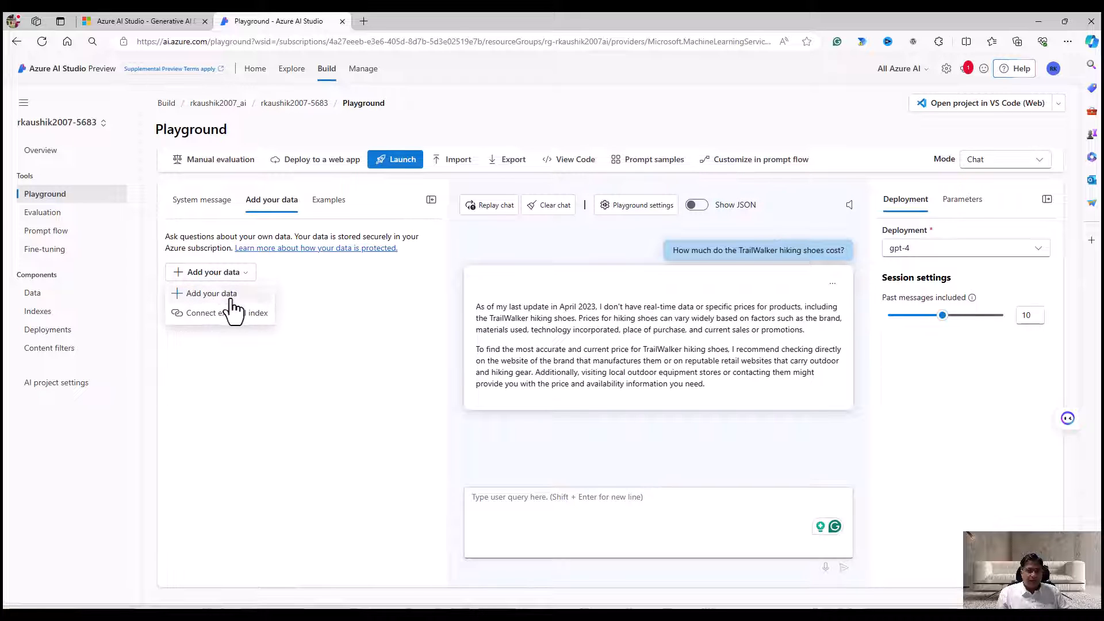
pyautogui.click(230, 295)
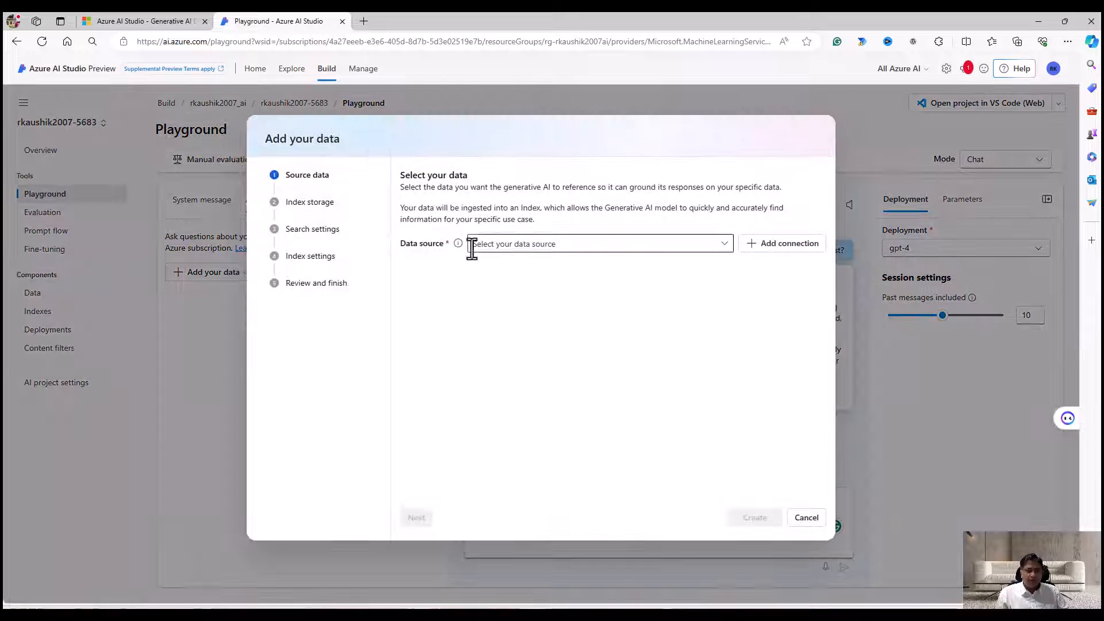
pyautogui.click(723, 244)
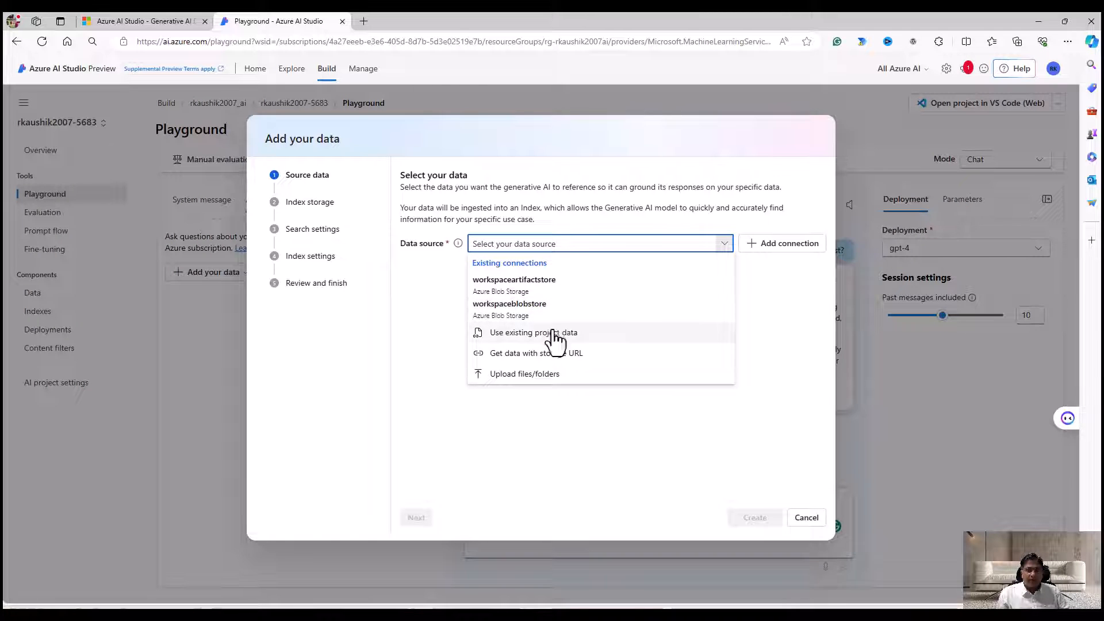
pyautogui.click(782, 248)
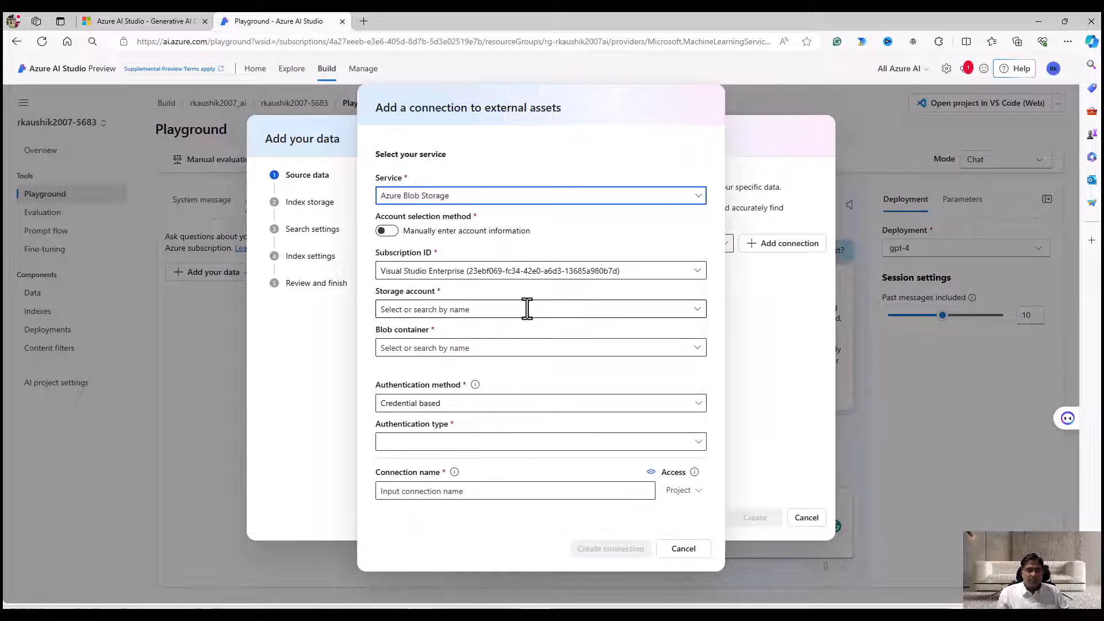
# Set the Azure Blob Storage connection to storage account productdata7, blob container data, and authentication type Account key
pyautogui.click(695, 311)
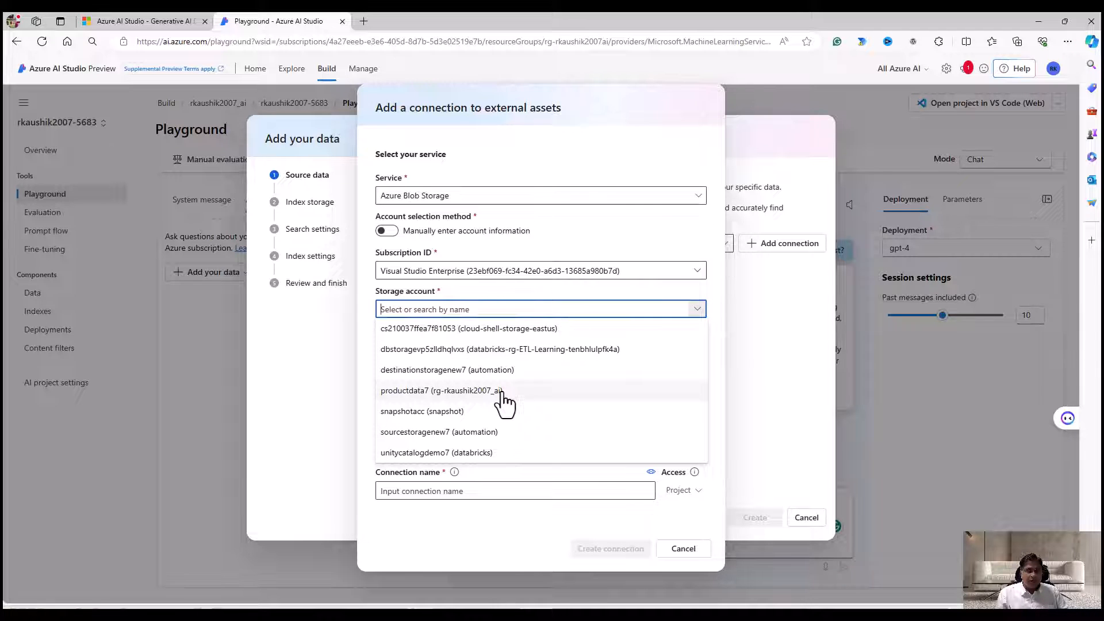
pyautogui.click(500, 392)
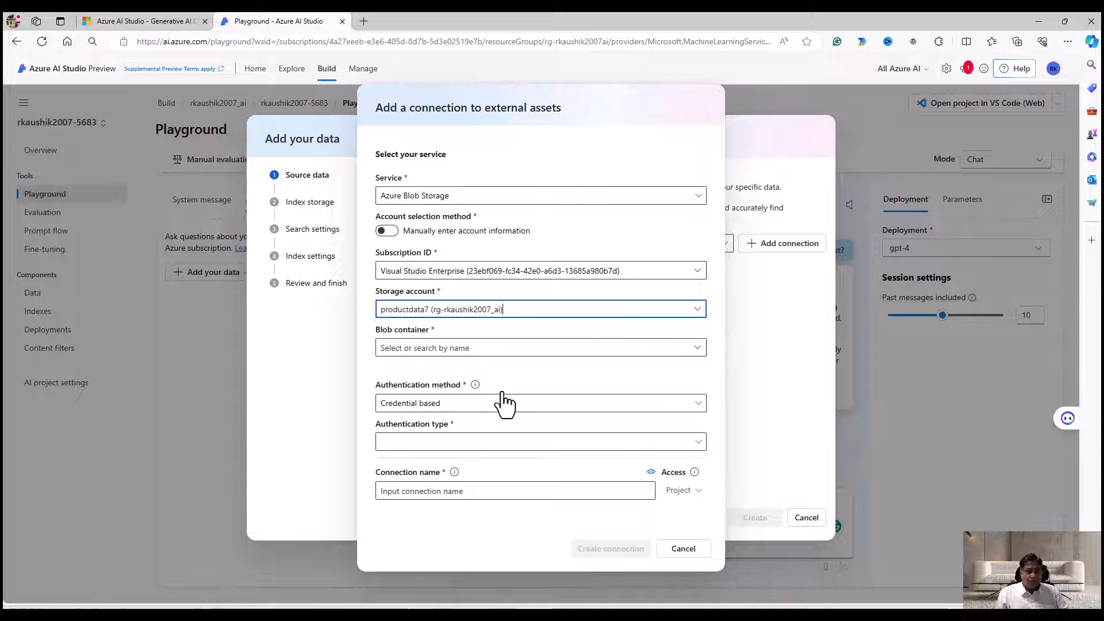
pyautogui.click(693, 349)
pyautogui.click(485, 373)
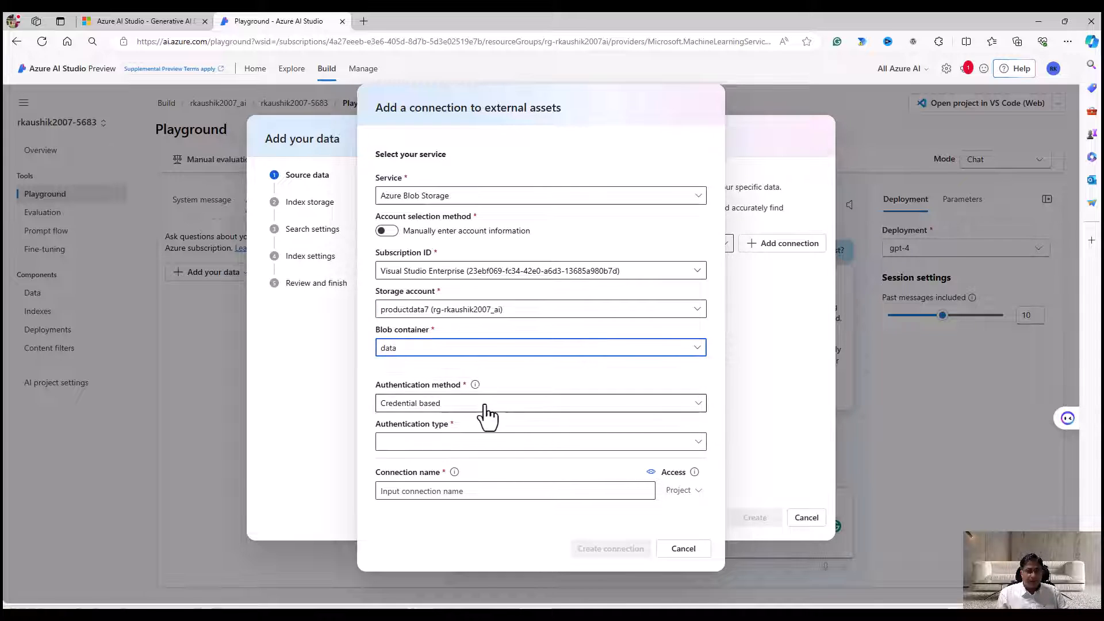
pyautogui.click(424, 442)
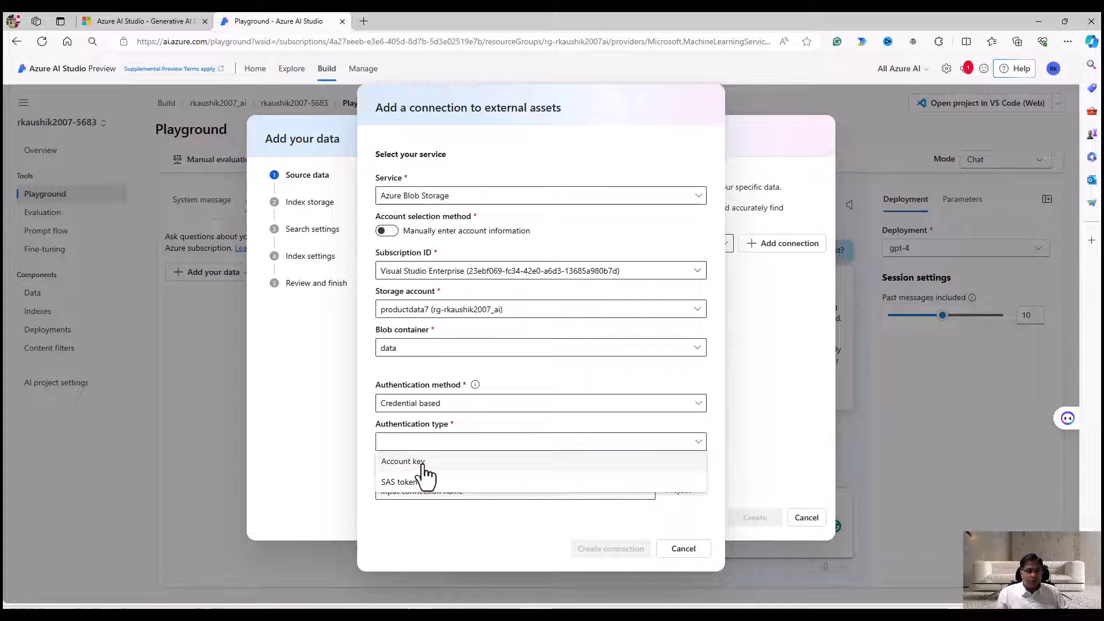
pyautogui.click(424, 465)
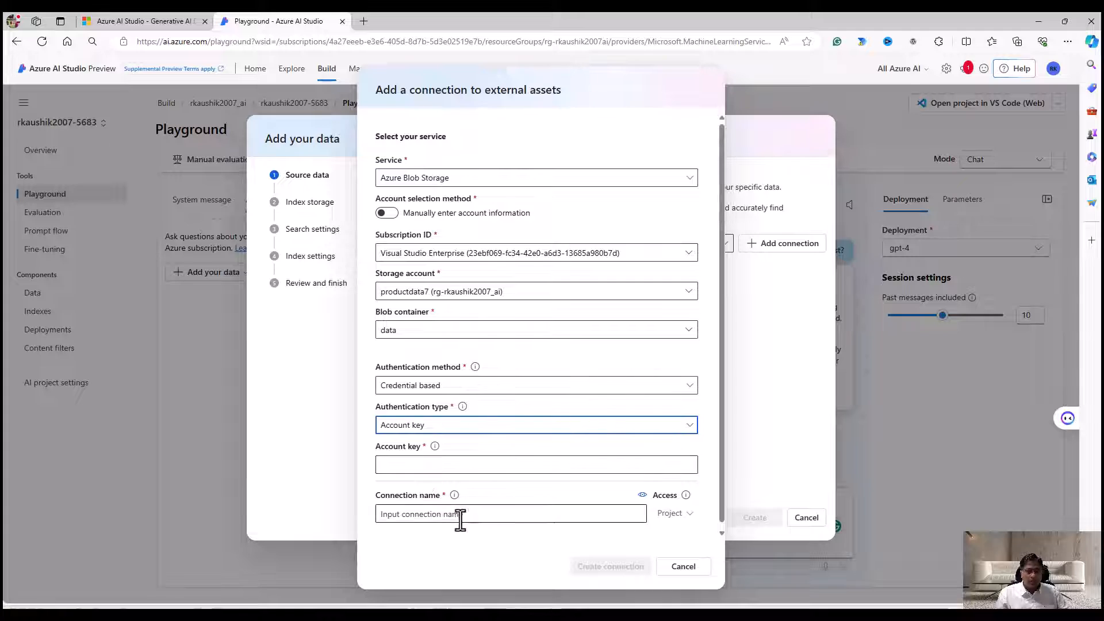
# Copy key1 from the productdata7 storage account's access keys in the Azure portal and paste it as the connection's account key
pyautogui.click(435, 465)
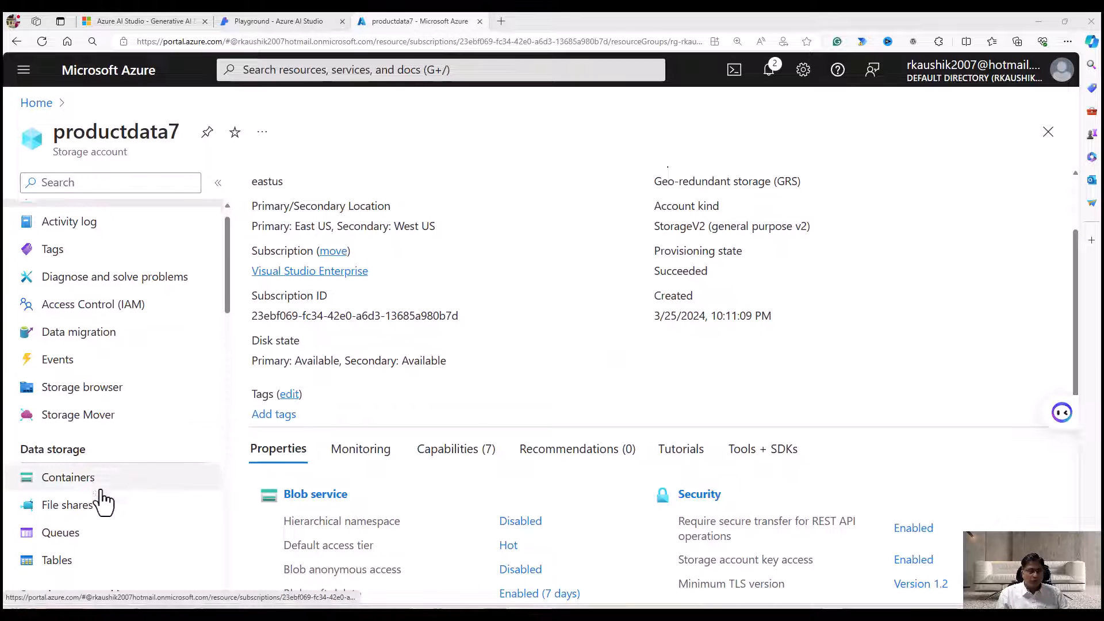
pyautogui.scroll(-5, 103, 502)
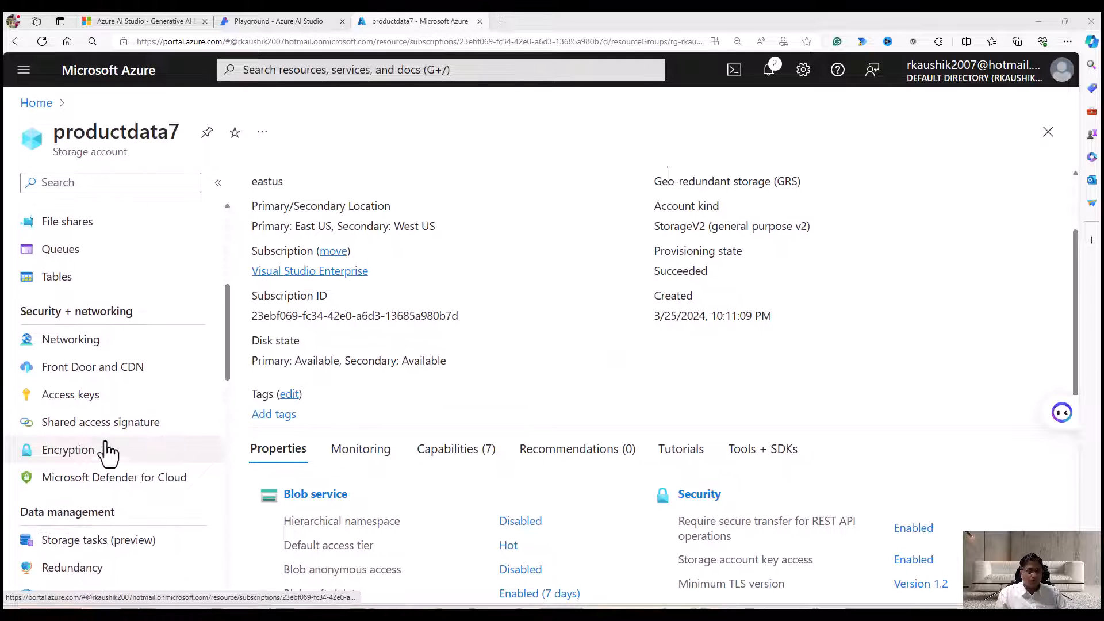
pyautogui.click(98, 395)
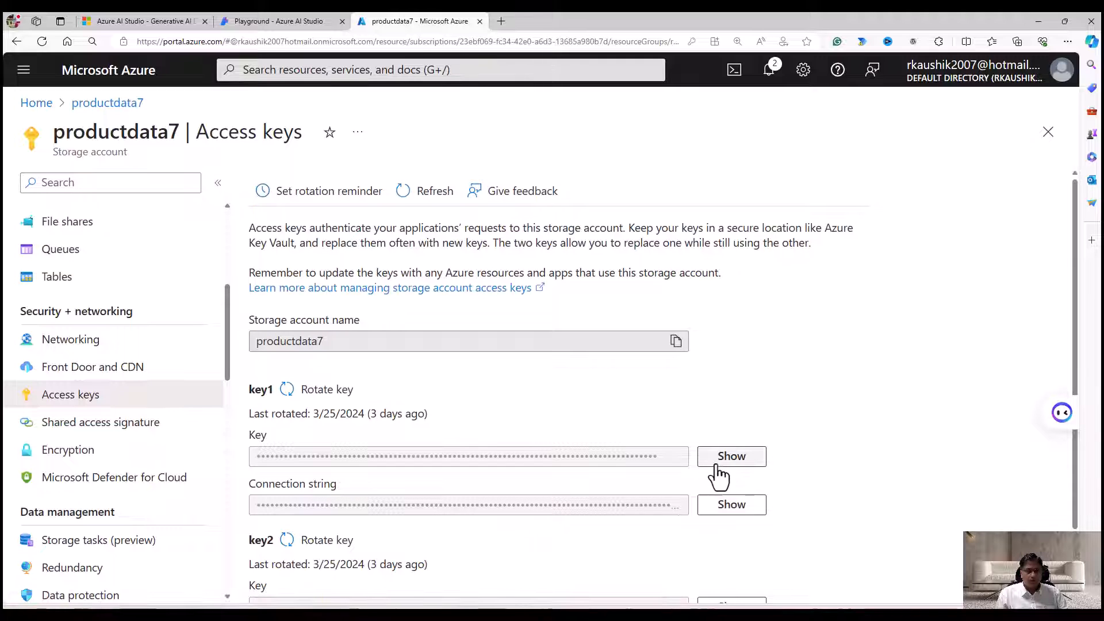
pyautogui.click(713, 457)
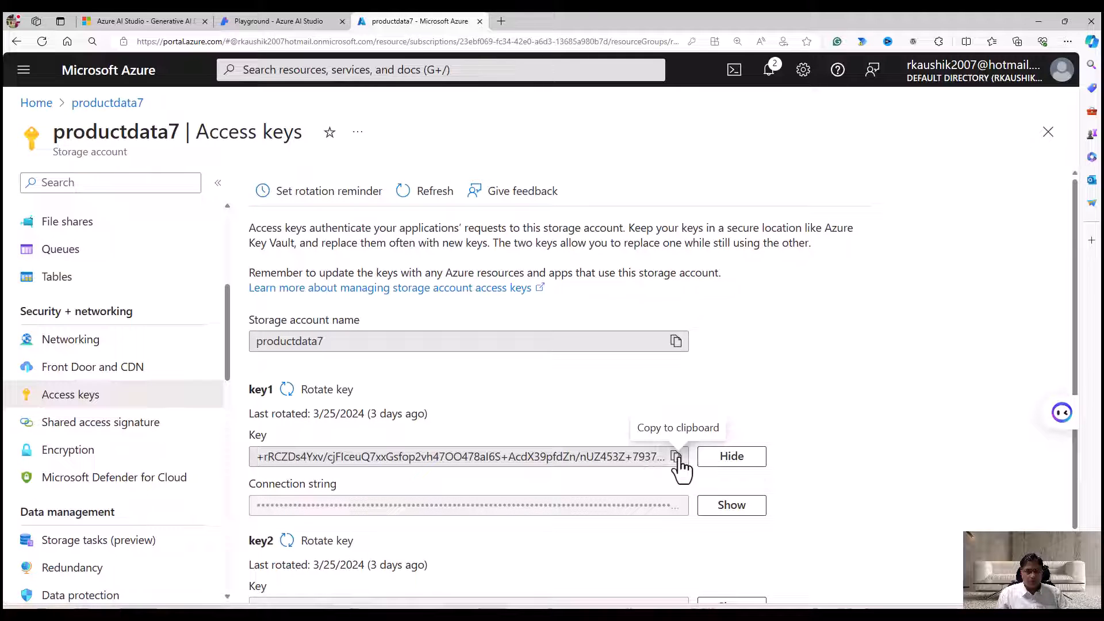
pyautogui.click(257, 13)
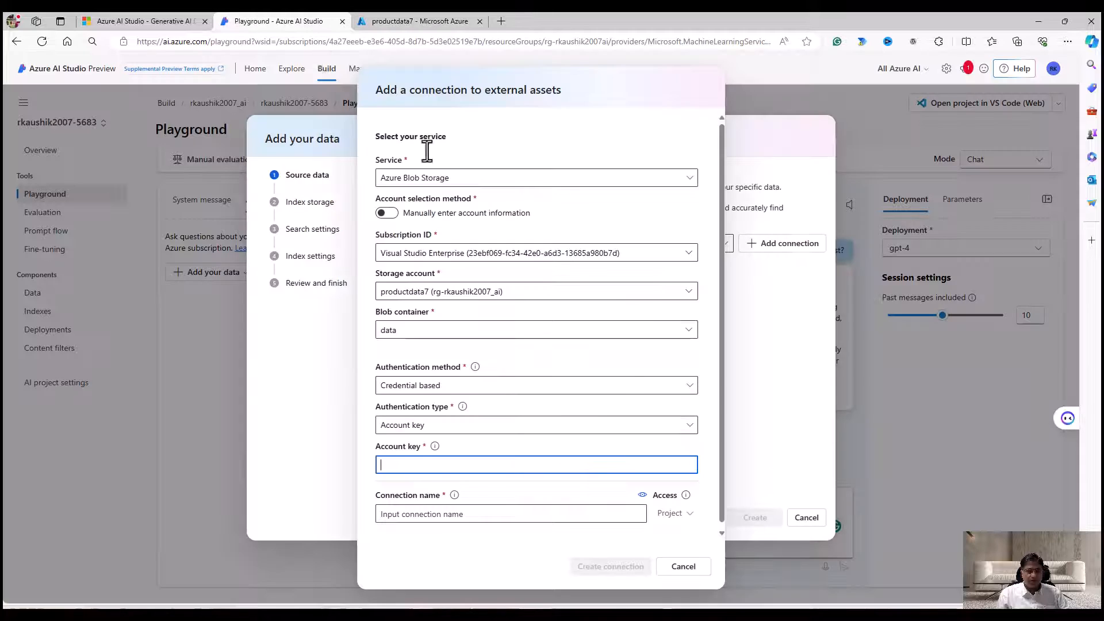
pyautogui.click(450, 466)
pyautogui.hotkey('ctrl', 'v')
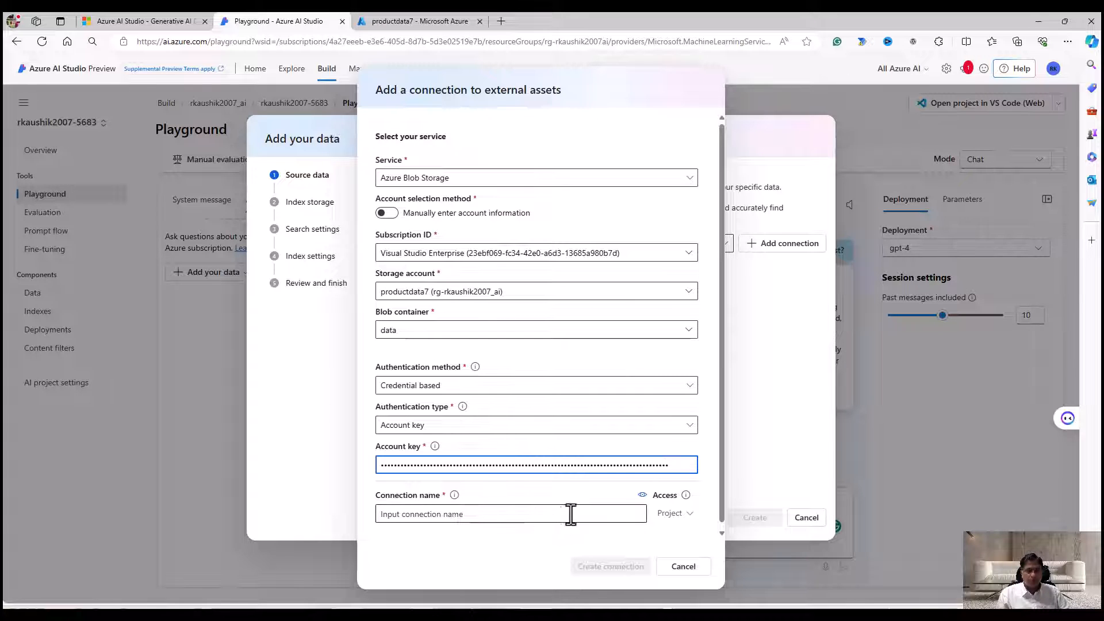
# Name the connection productconn and create it
pyautogui.click(611, 511)
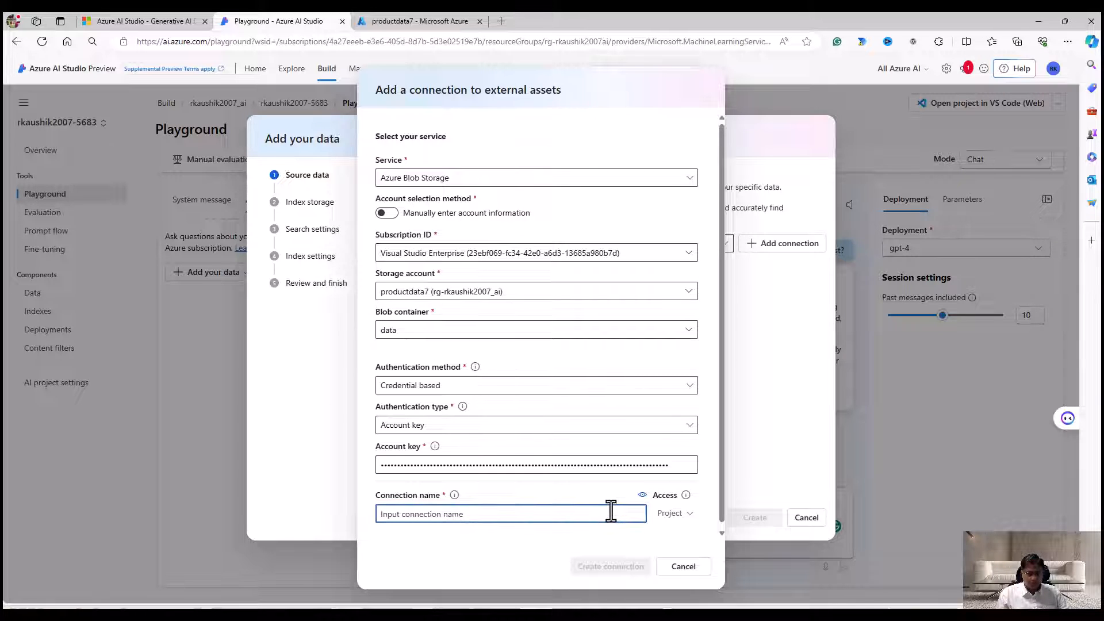
pyautogui.write('product')
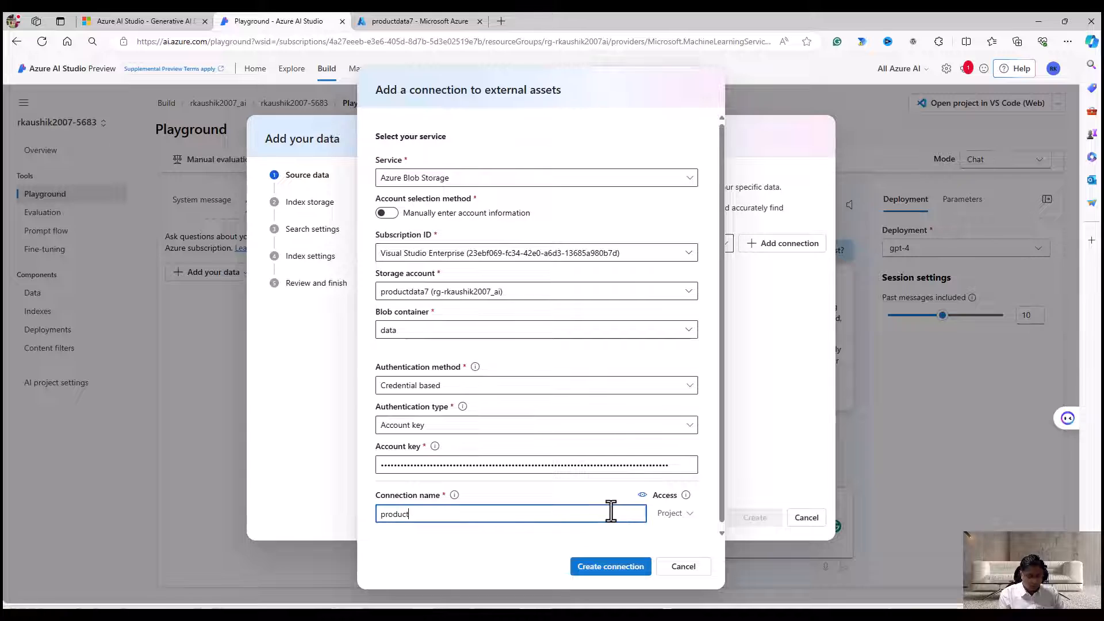
pyautogui.write('-conn')
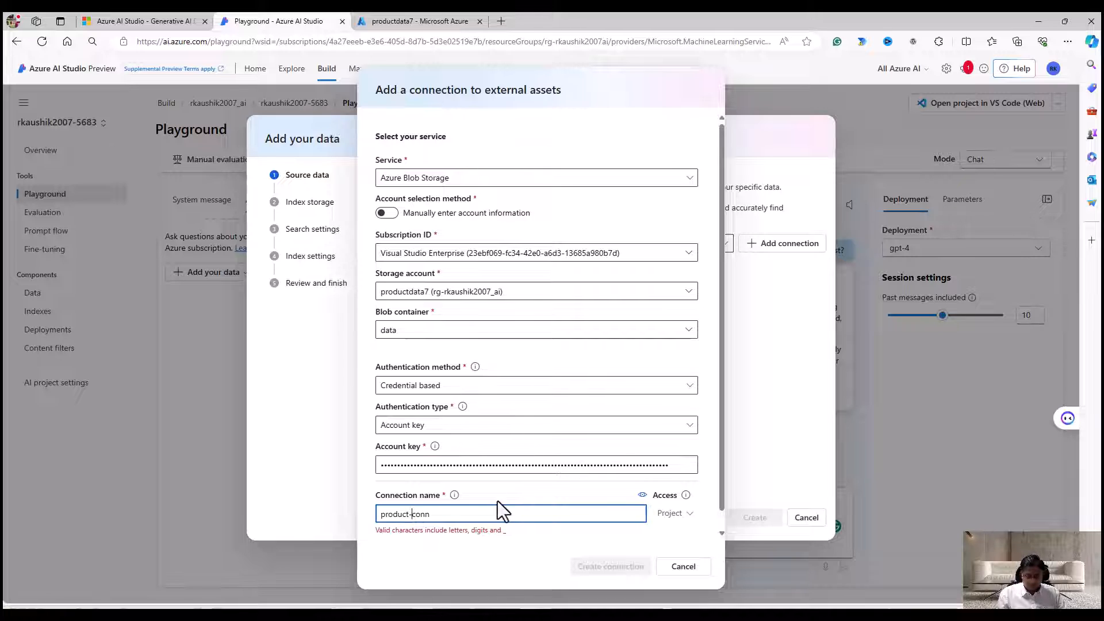
pyautogui.press('Left')
pyautogui.press('Left')
pyautogui.press('Left')
pyautogui.press('Left')
pyautogui.press('BackSpace')
pyautogui.click(620, 566)
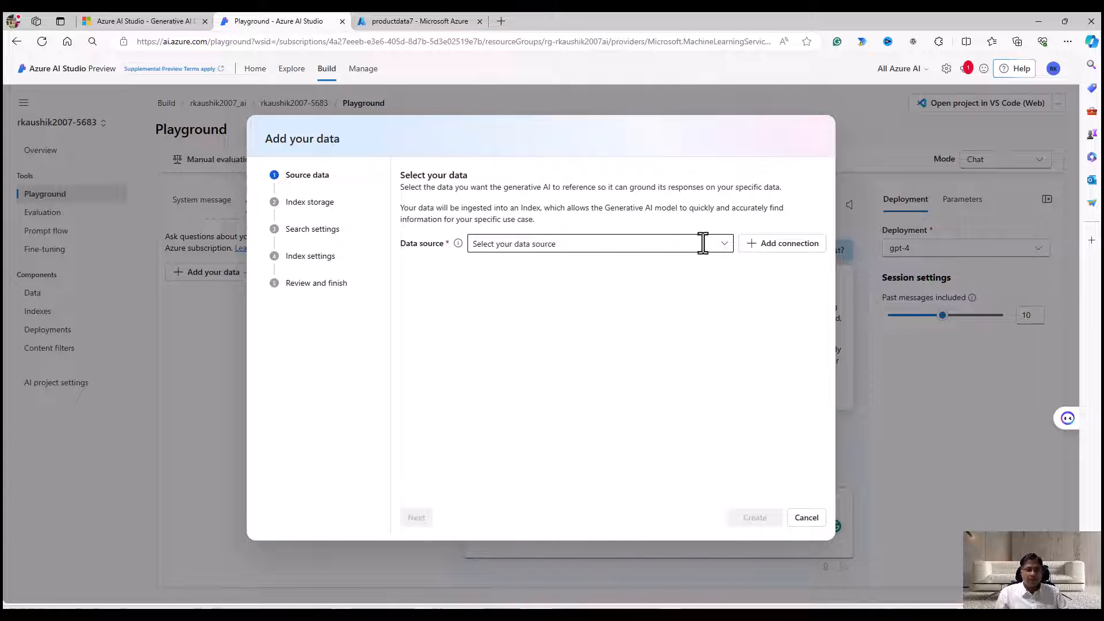
# Use the productconn connection as data source, select the 3-product-info folder, and continue to index storage
pyautogui.click(726, 248)
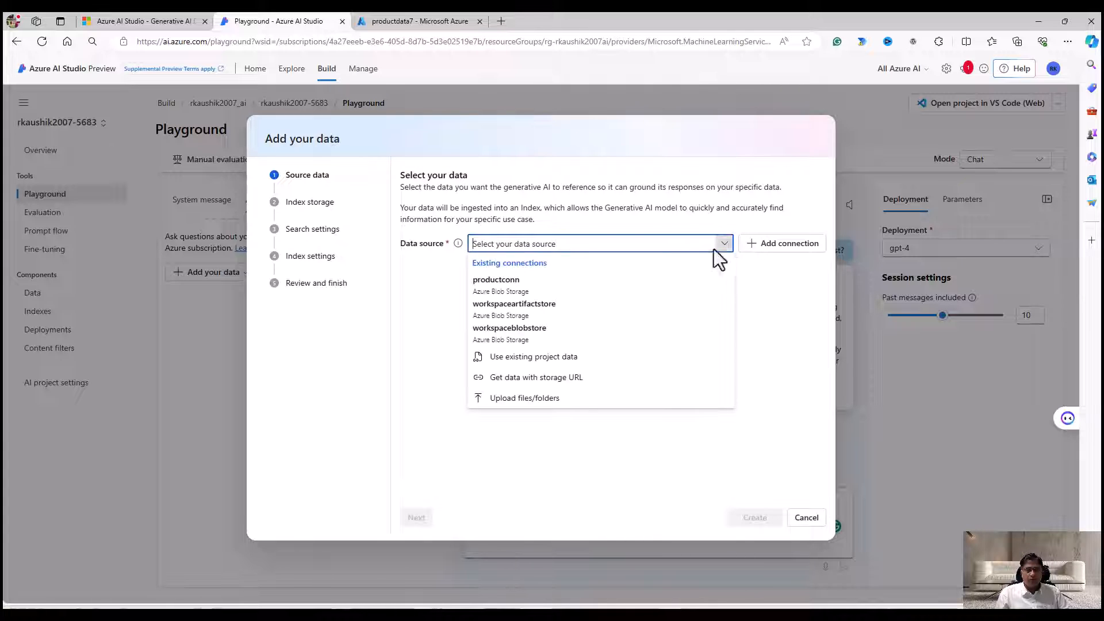
pyautogui.click(514, 287)
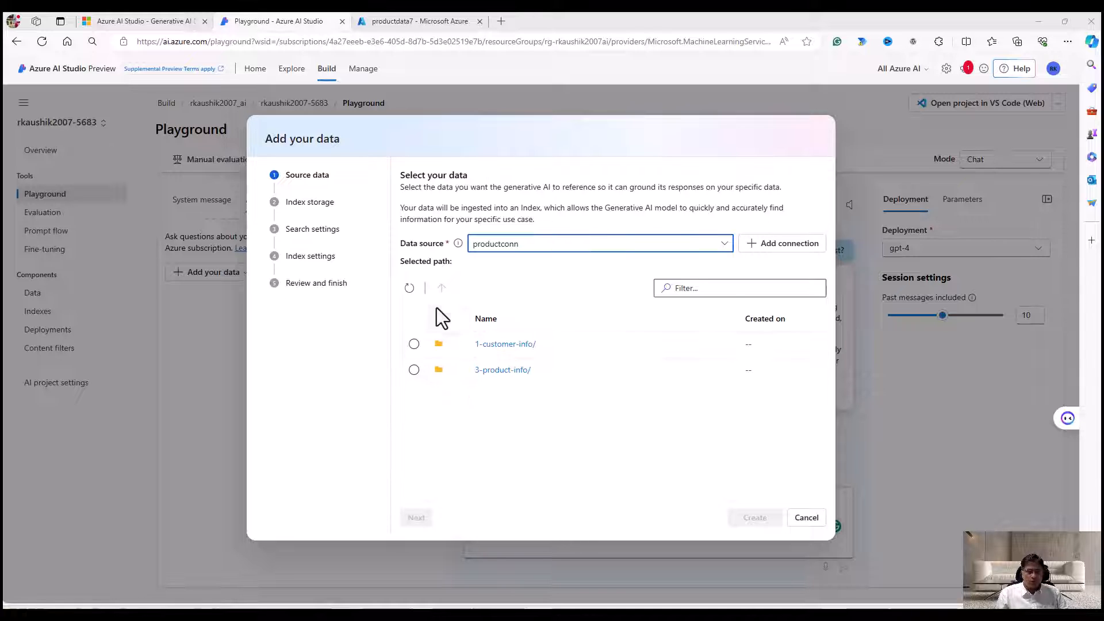
pyautogui.click(414, 370)
pyautogui.click(414, 344)
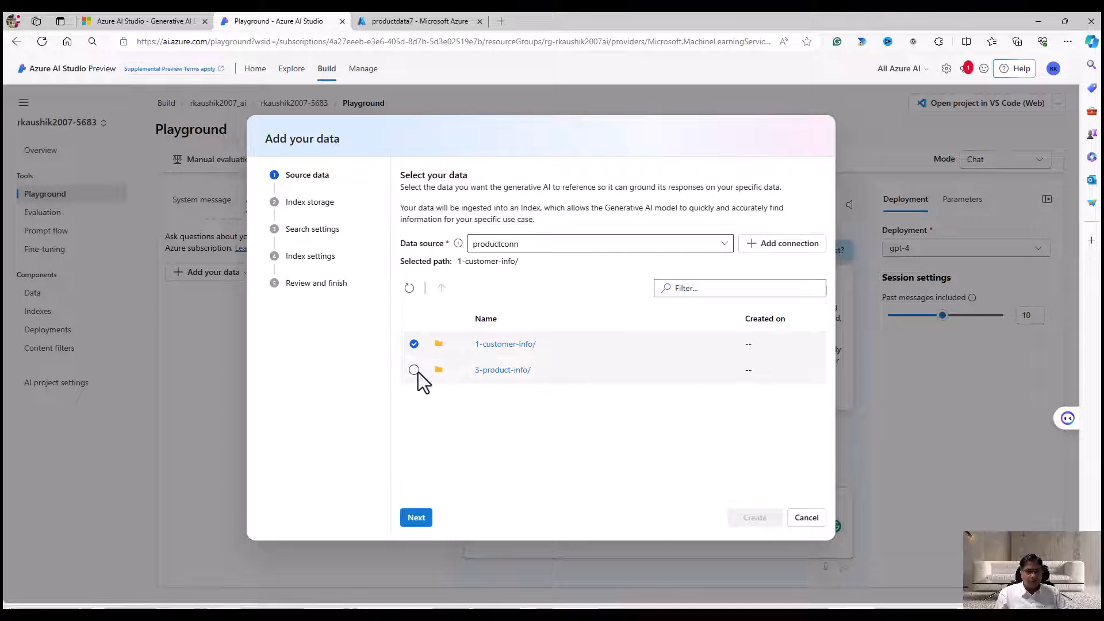
pyautogui.click(414, 370)
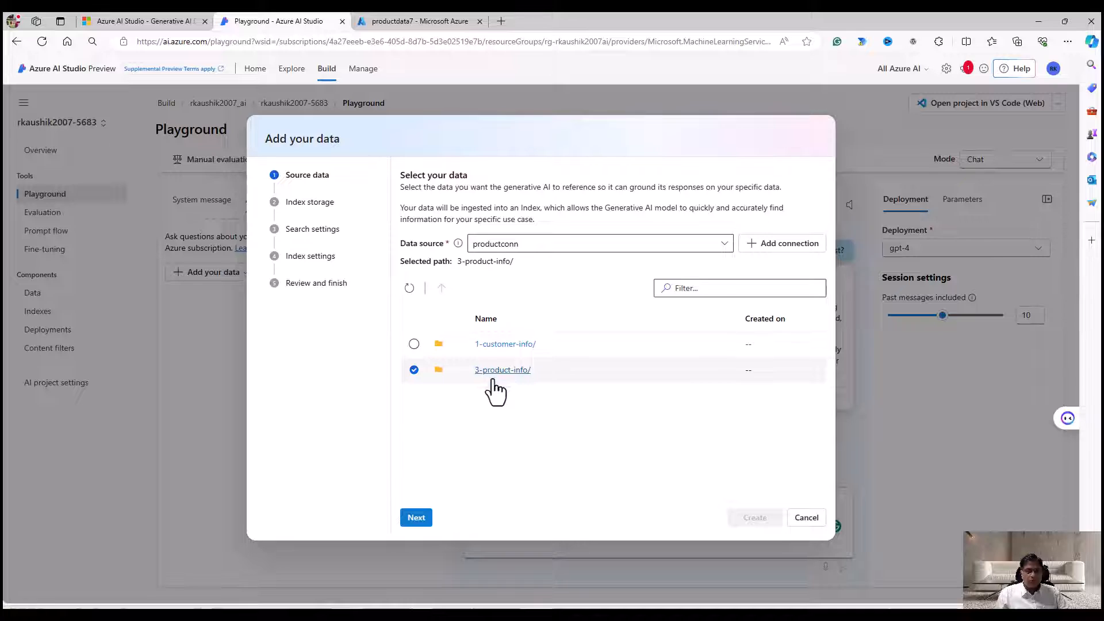
pyautogui.click(416, 517)
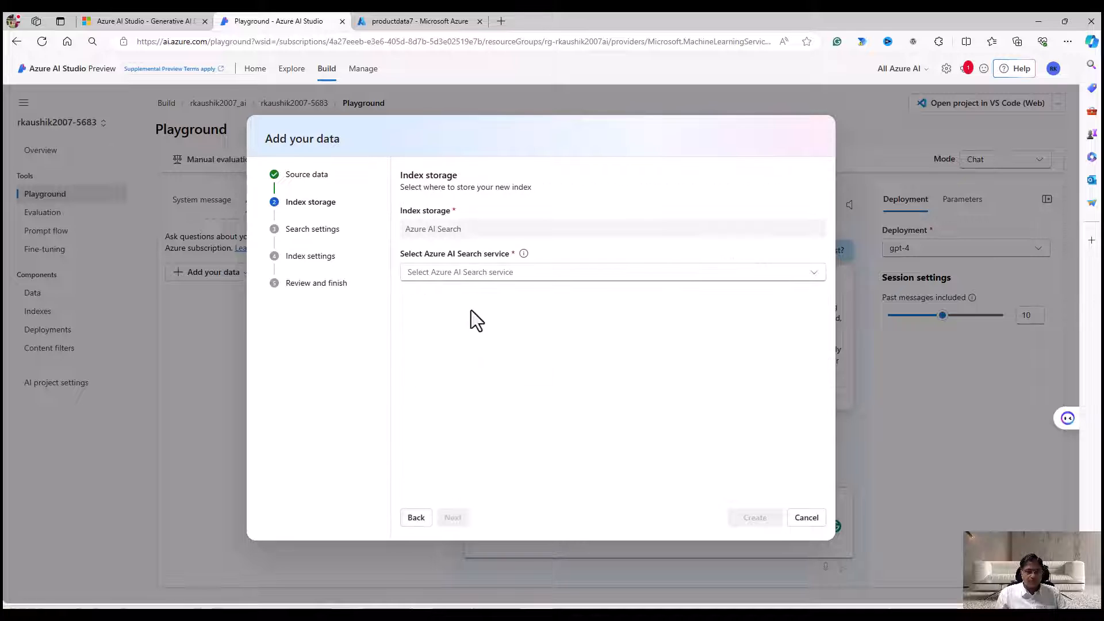
# Select AzureAISearch as the Azure AI Search service for storing the index and continue to the search settings
pyautogui.click(506, 279)
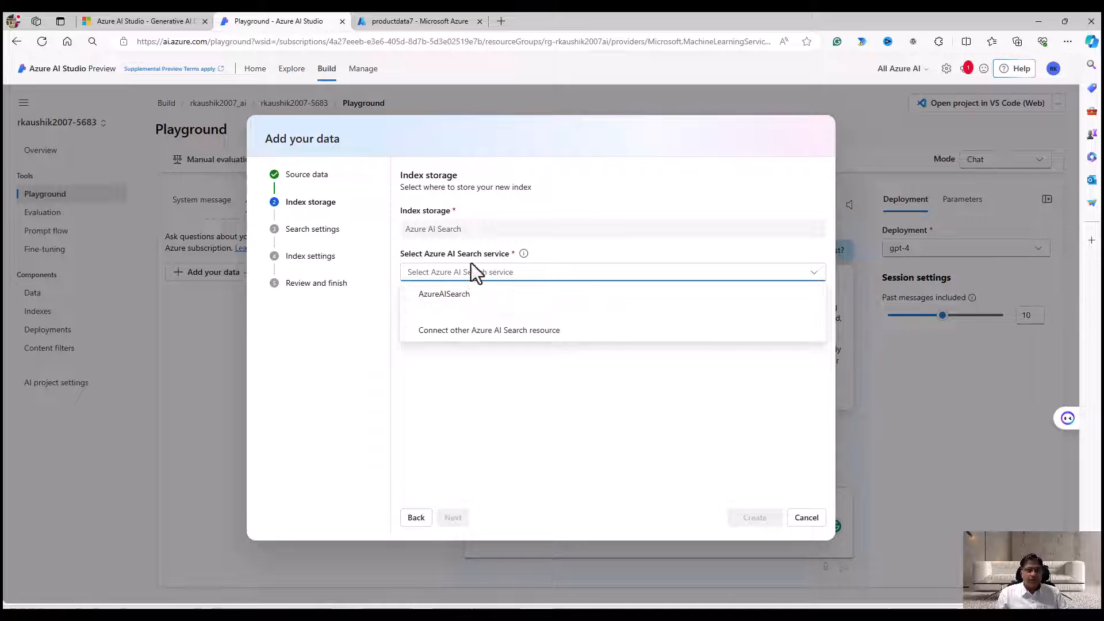
pyautogui.click(470, 298)
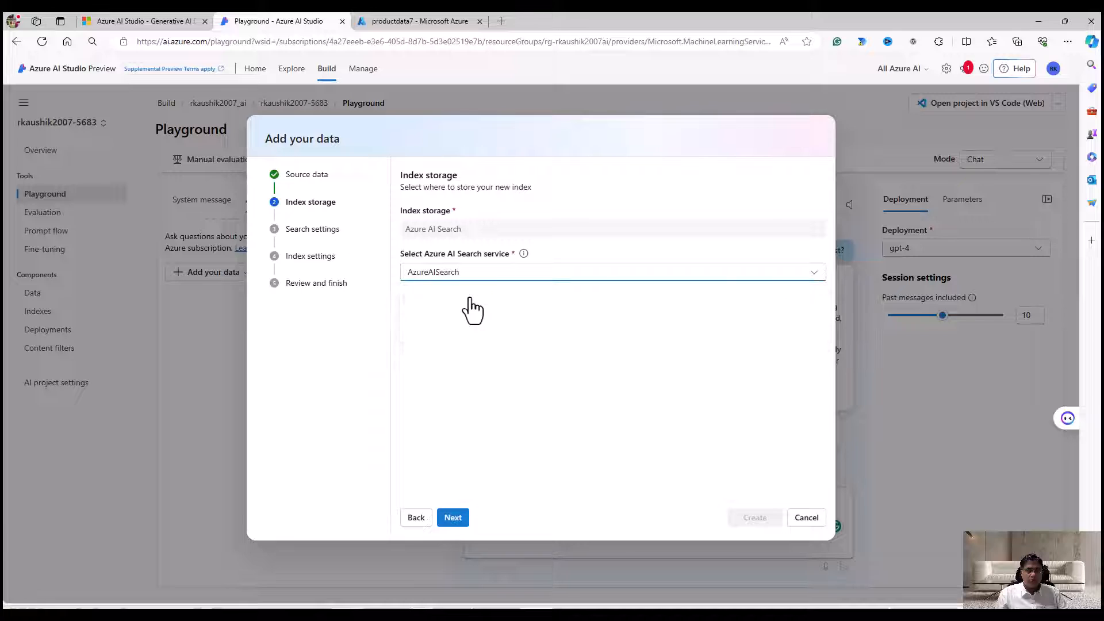
pyautogui.click(449, 519)
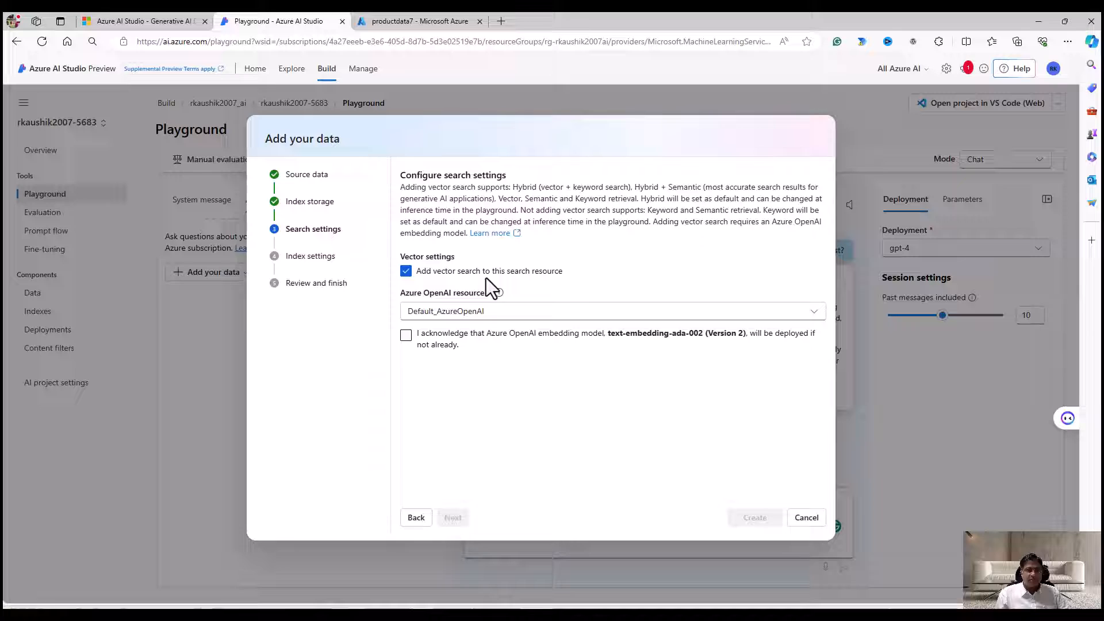
# Keep Default_AzureOpenAI as the vector search resource, acknowledge the text-embedding-ada-002 (Version 2) deployment, and continue to the index settings
pyautogui.click(504, 314)
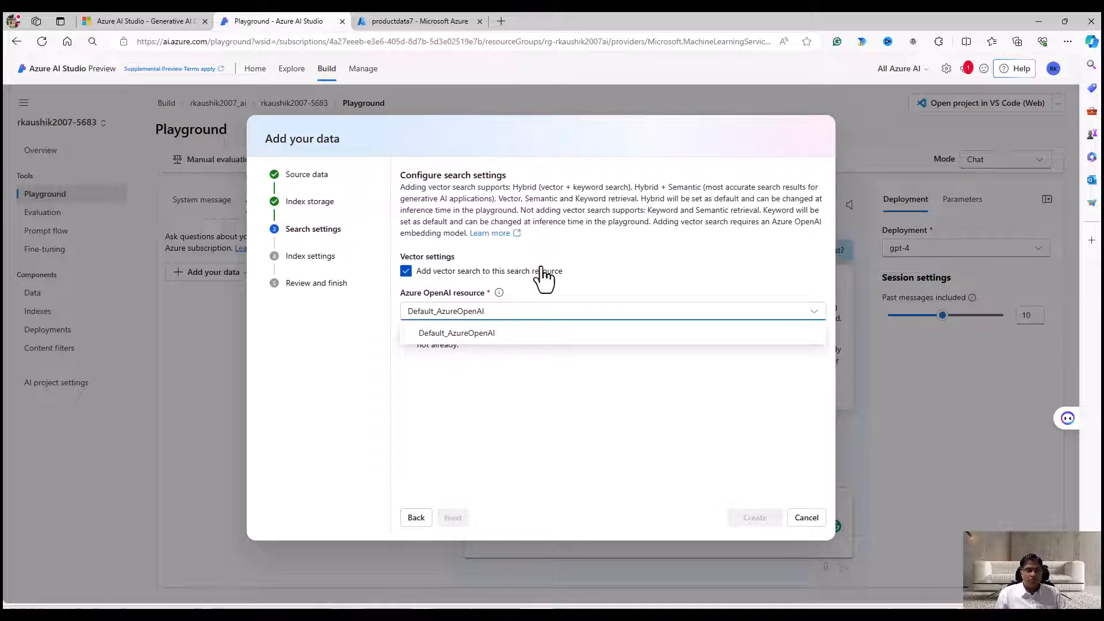
pyautogui.click(594, 239)
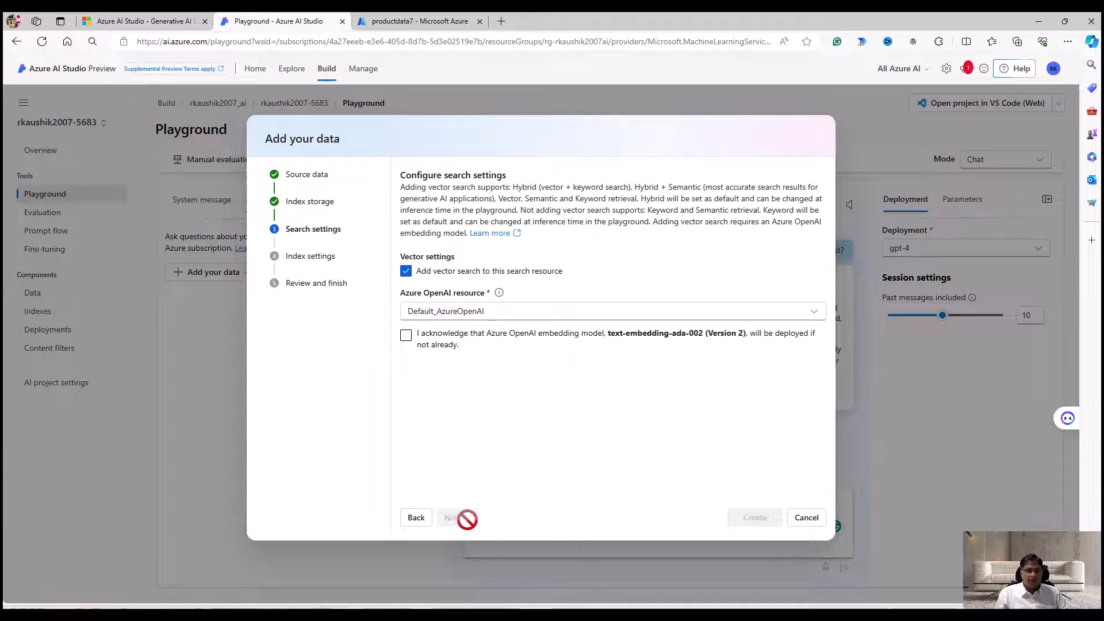
pyautogui.click(406, 338)
pyautogui.click(406, 337)
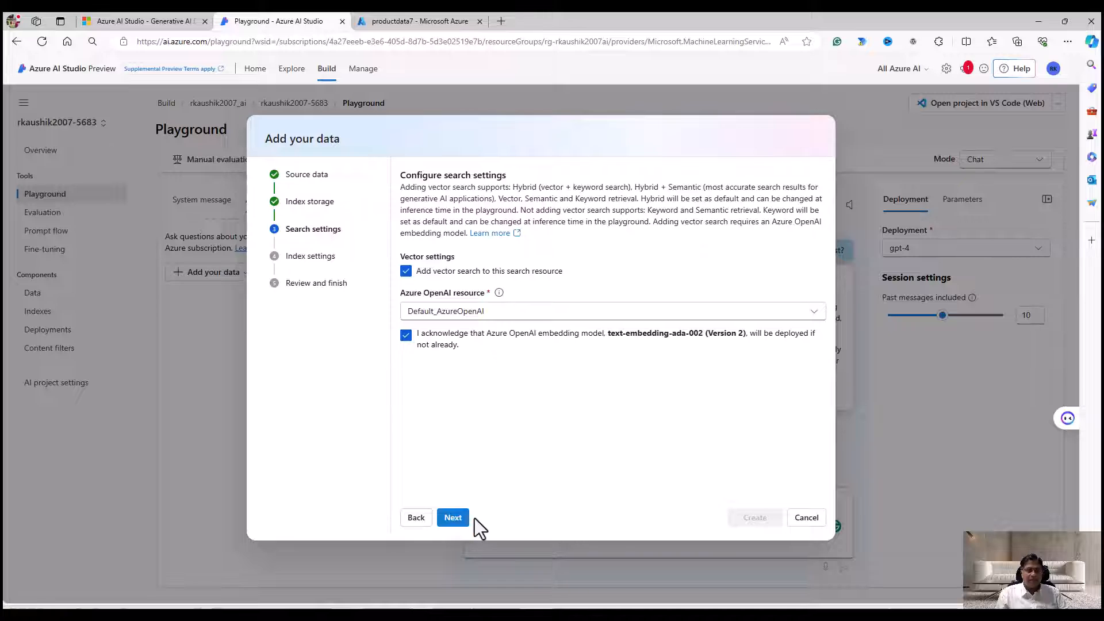
pyautogui.click(457, 520)
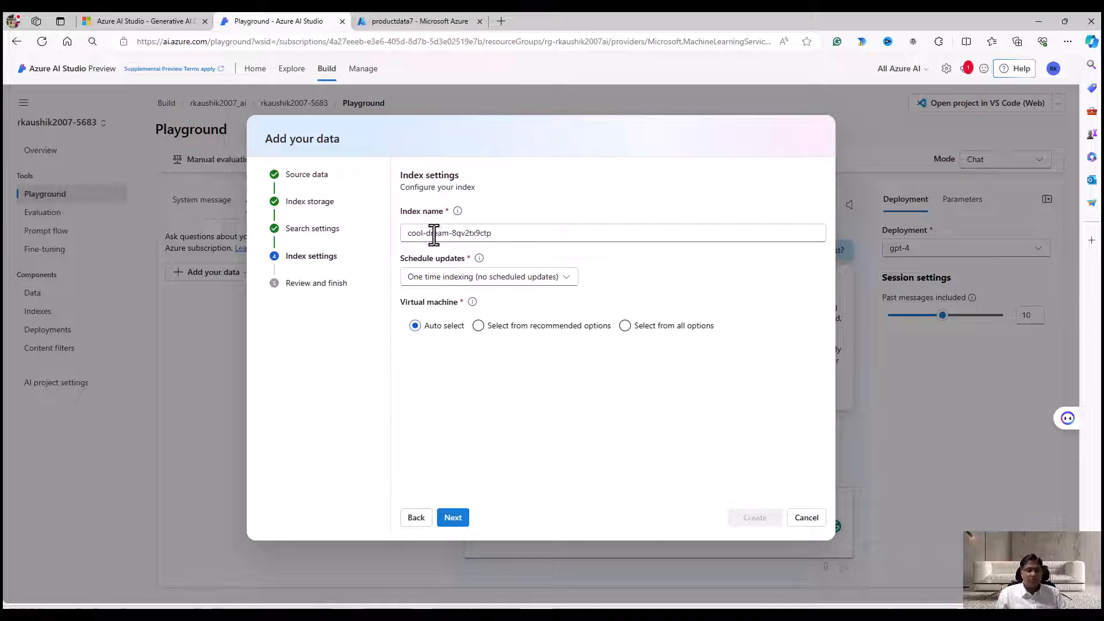
# Review the update schedules and the recommended and full virtual machine lists, keeping one time indexing and Auto select
pyautogui.click(508, 282)
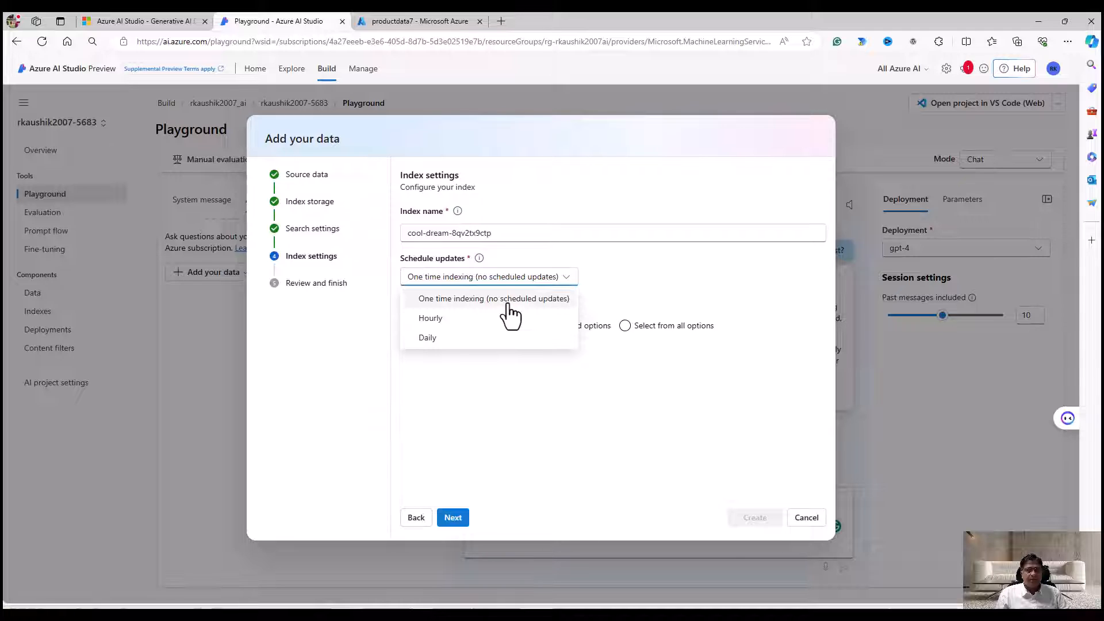
pyautogui.click(537, 168)
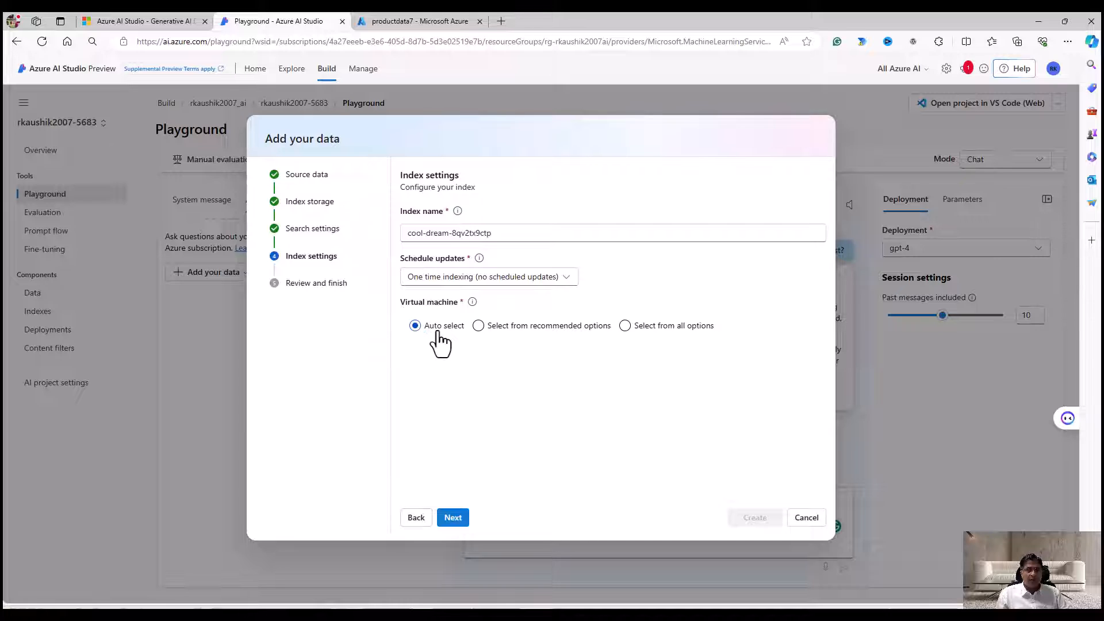
pyautogui.click(498, 329)
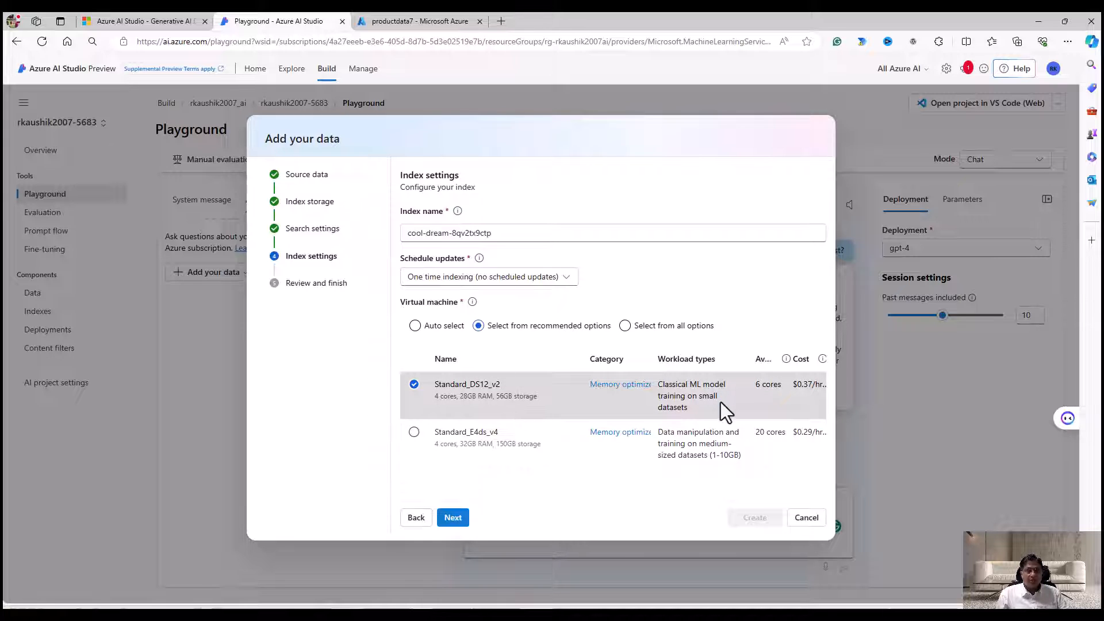
pyautogui.click(426, 331)
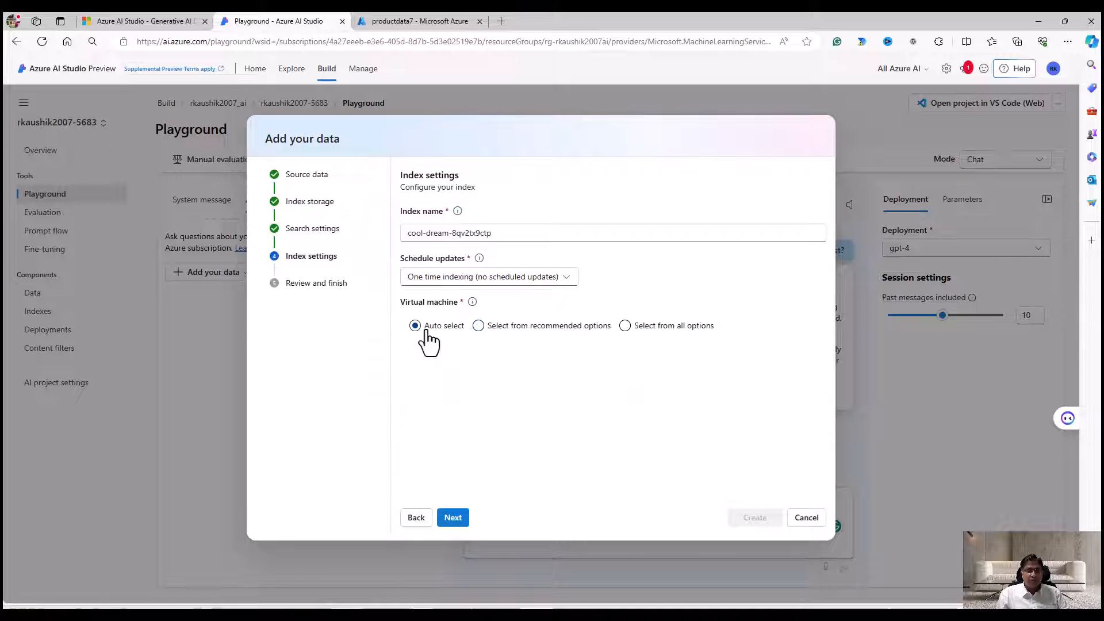
pyautogui.click(665, 332)
pyautogui.scroll(-2, 542, 429)
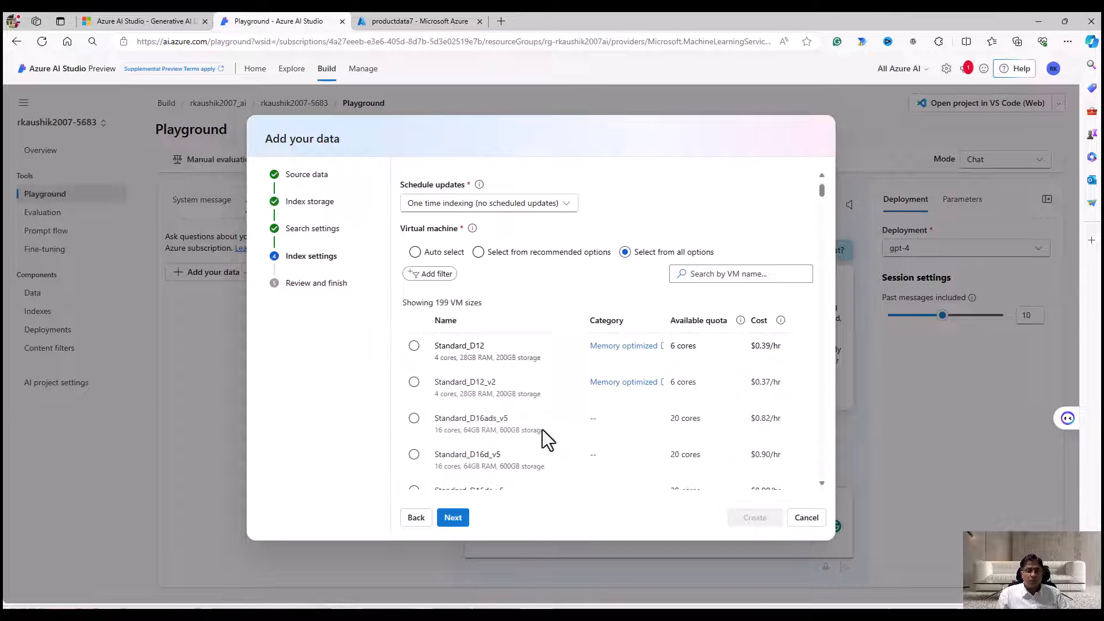
pyautogui.scroll(-2, 543, 429)
pyautogui.scroll(4, 558, 321)
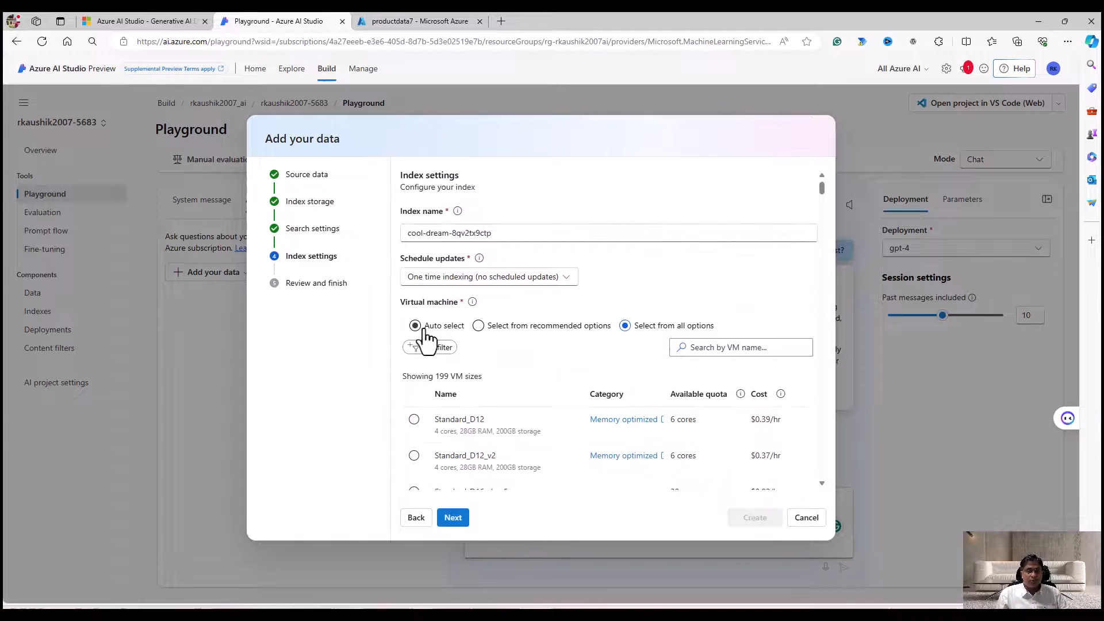
pyautogui.click(425, 332)
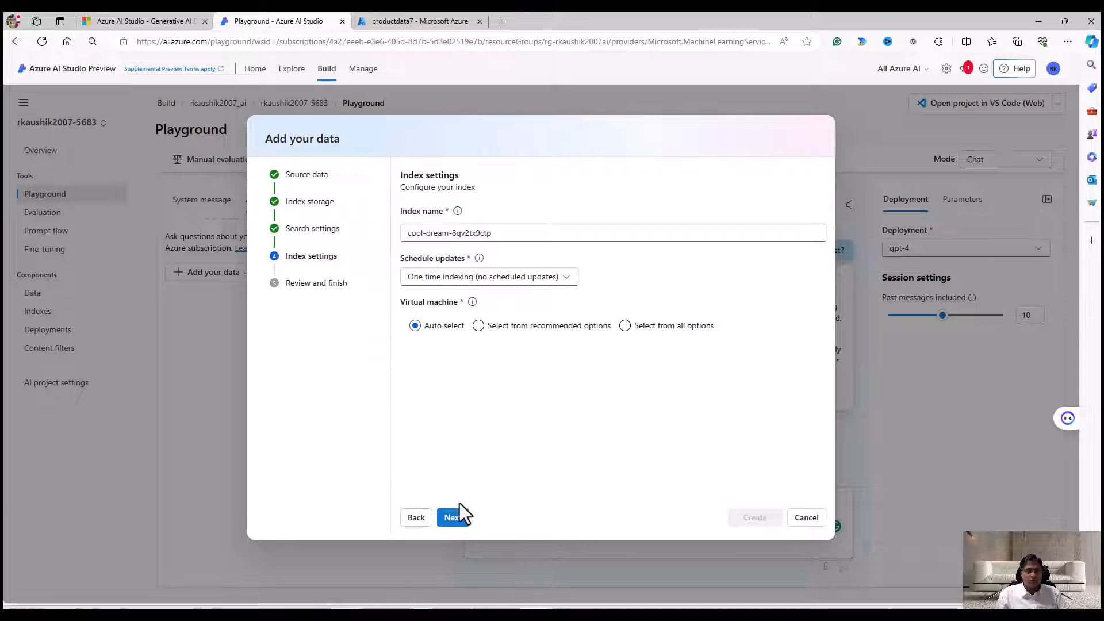
# Accept the index settings and create the index from the product data
pyautogui.click(452, 519)
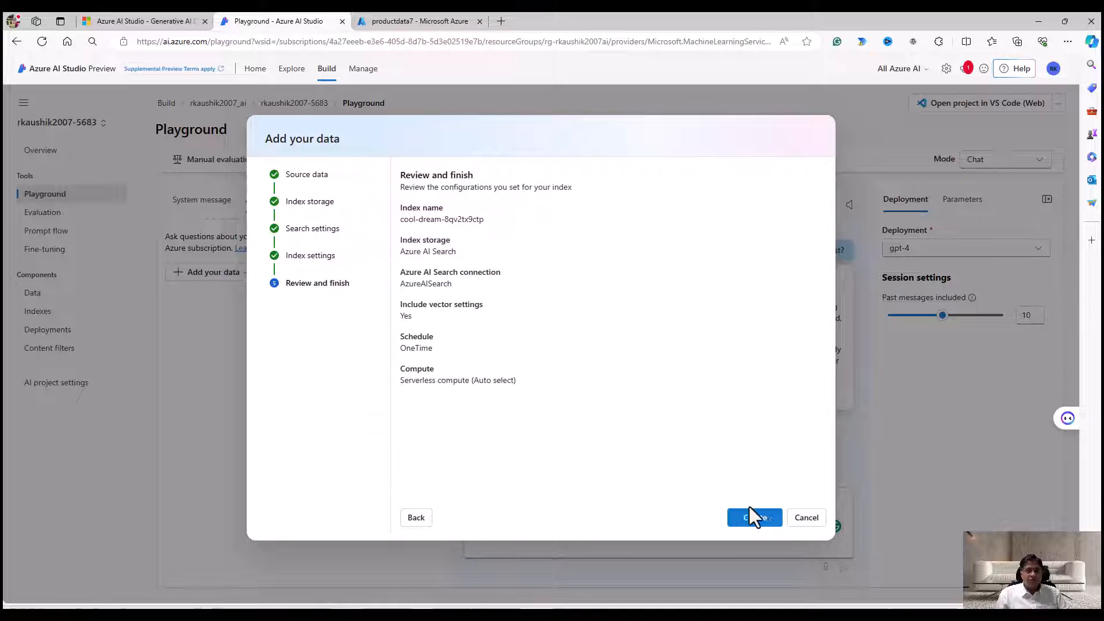
pyautogui.click(755, 520)
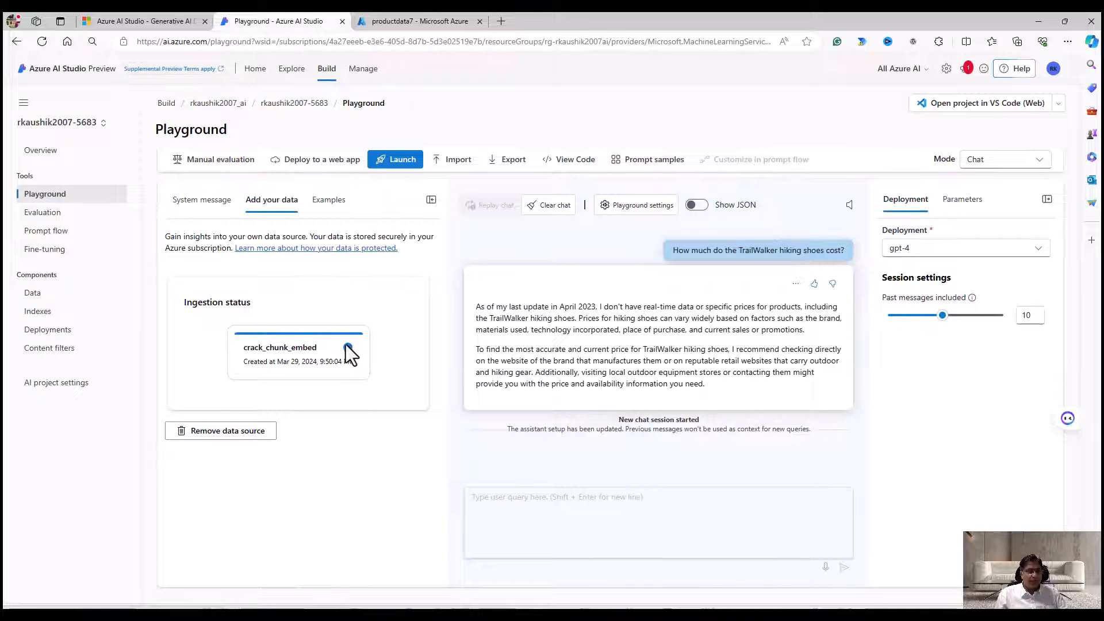
# Open the new index's details from the project's index list and refresh its status
pyautogui.click(56, 318)
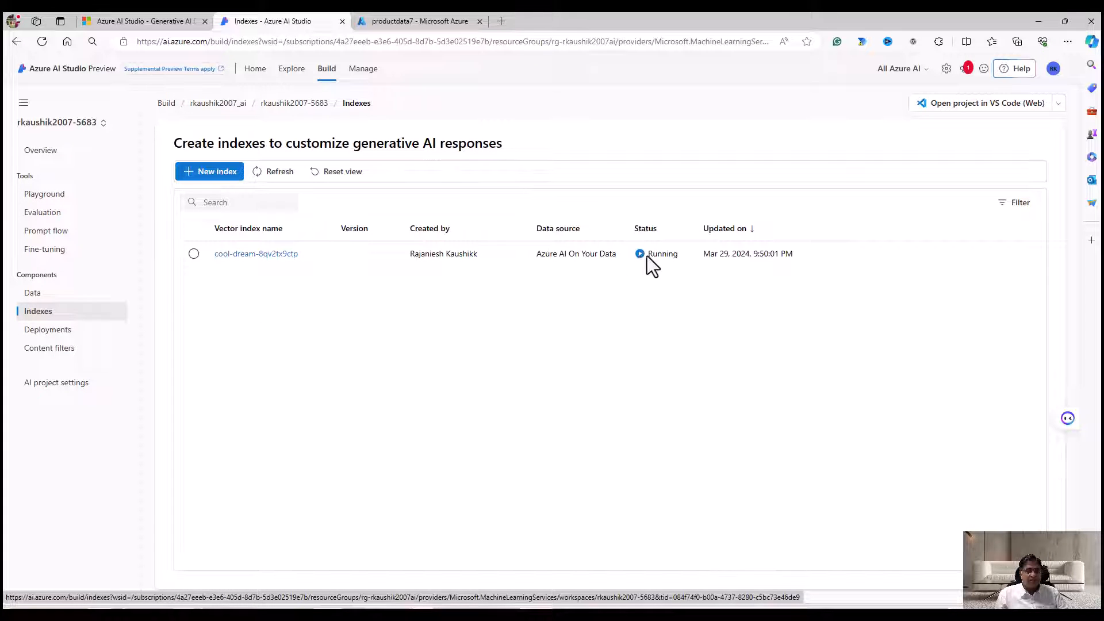
pyautogui.click(283, 255)
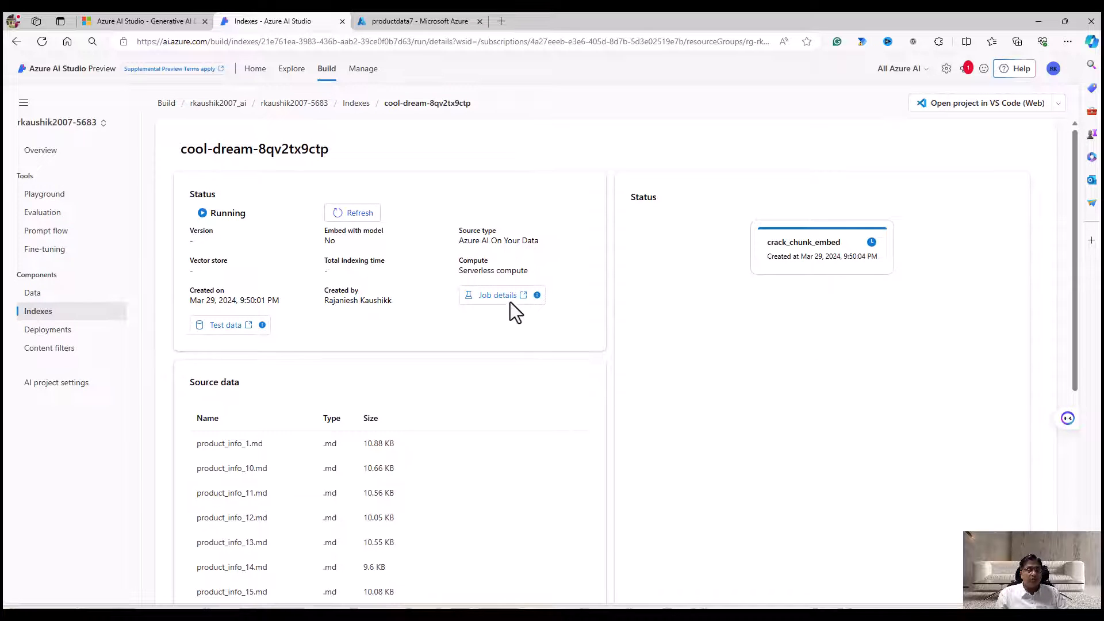
pyautogui.click(350, 214)
# Open the index's test data, look through the files in the 3-product-info folder, and return to the index details
pyautogui.click(217, 326)
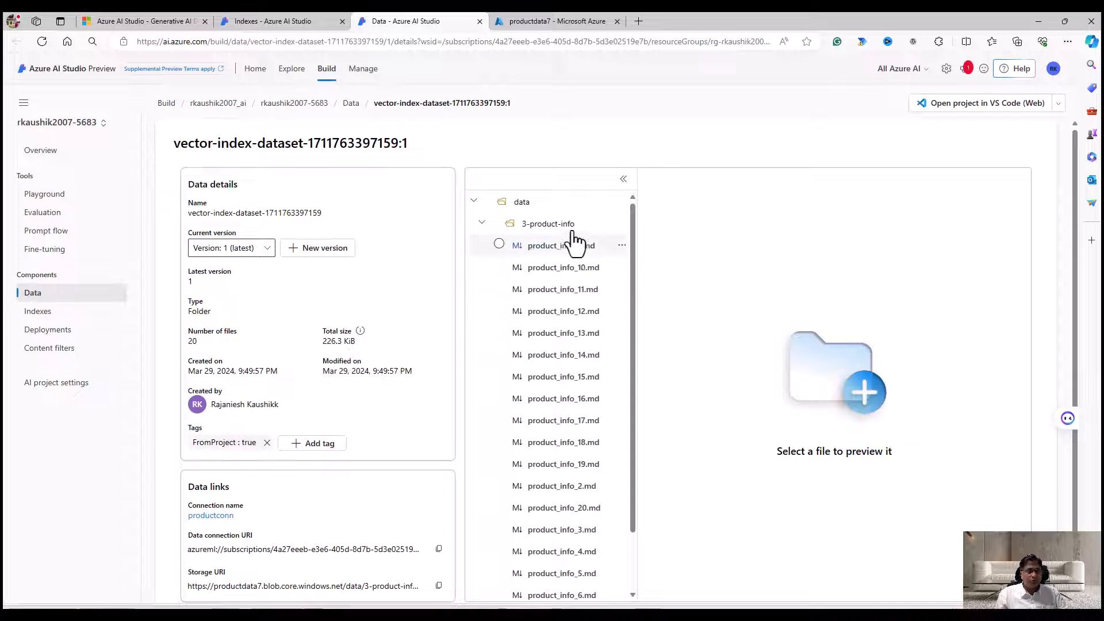
pyautogui.scroll(-3, 569, 425)
pyautogui.scroll(3, 563, 460)
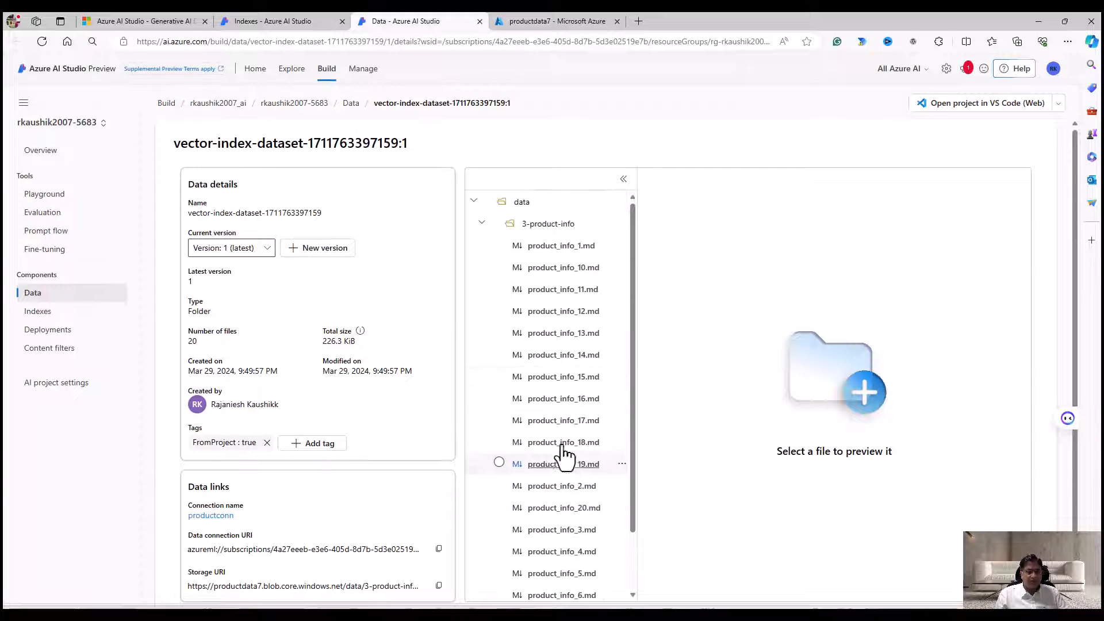
pyautogui.click(265, 21)
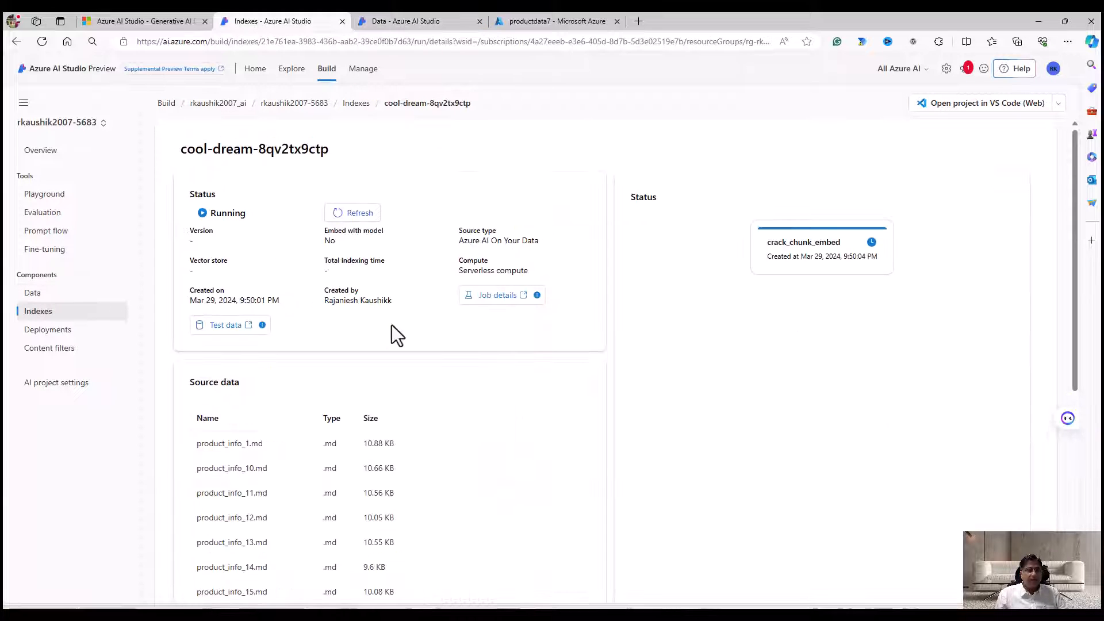
# Open the index's job details and examine the pipeline graph from the source dataset through to registering the vector index asset
pyautogui.click(489, 296)
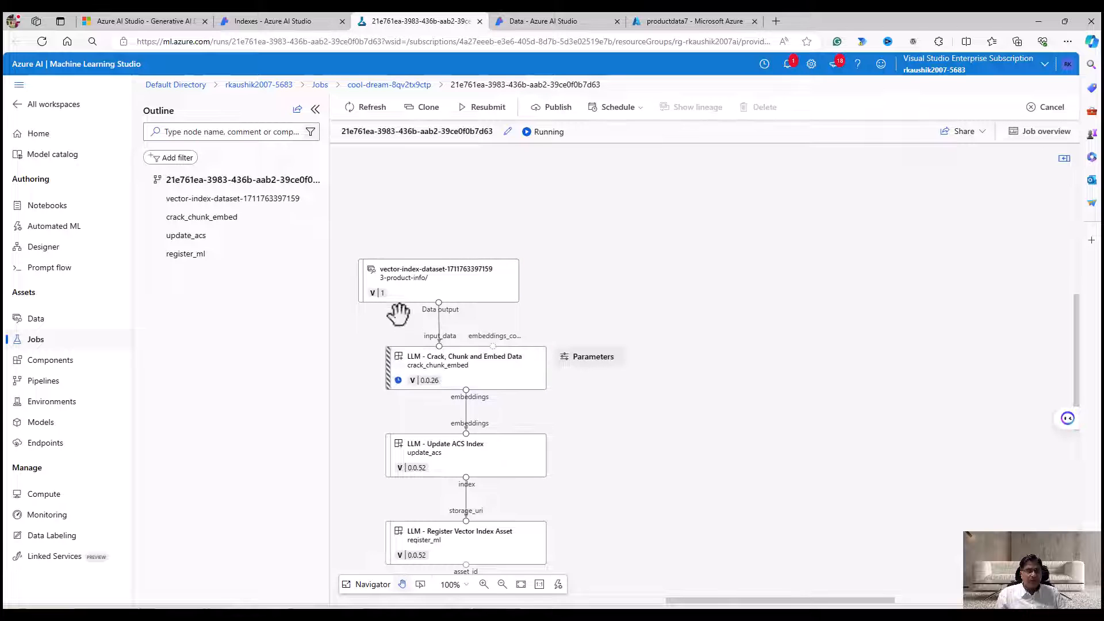
pyautogui.scroll(-1, 470, 370)
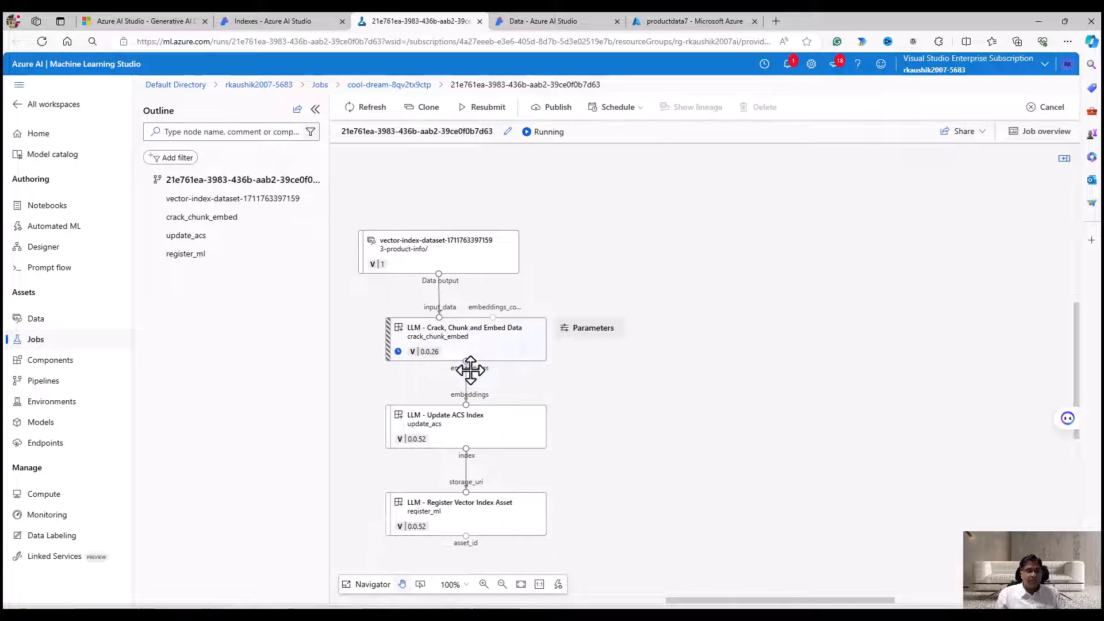
pyautogui.scroll(-1, 471, 370)
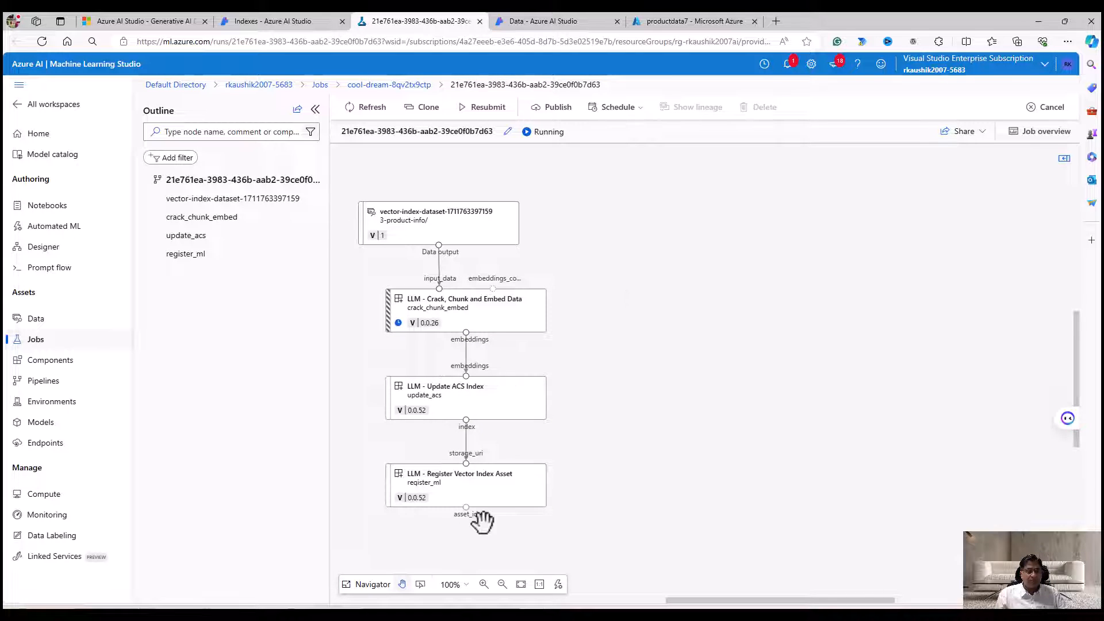
pyautogui.scroll(3, 517, 189)
pyautogui.scroll(-1, 535, 165)
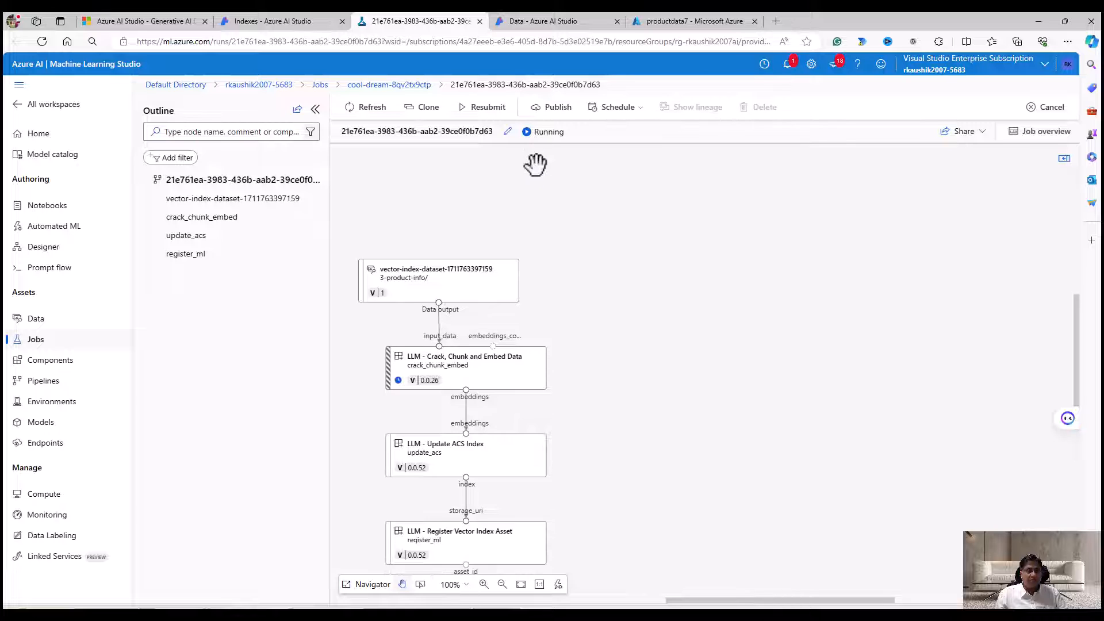
pyautogui.scroll(-1, 535, 165)
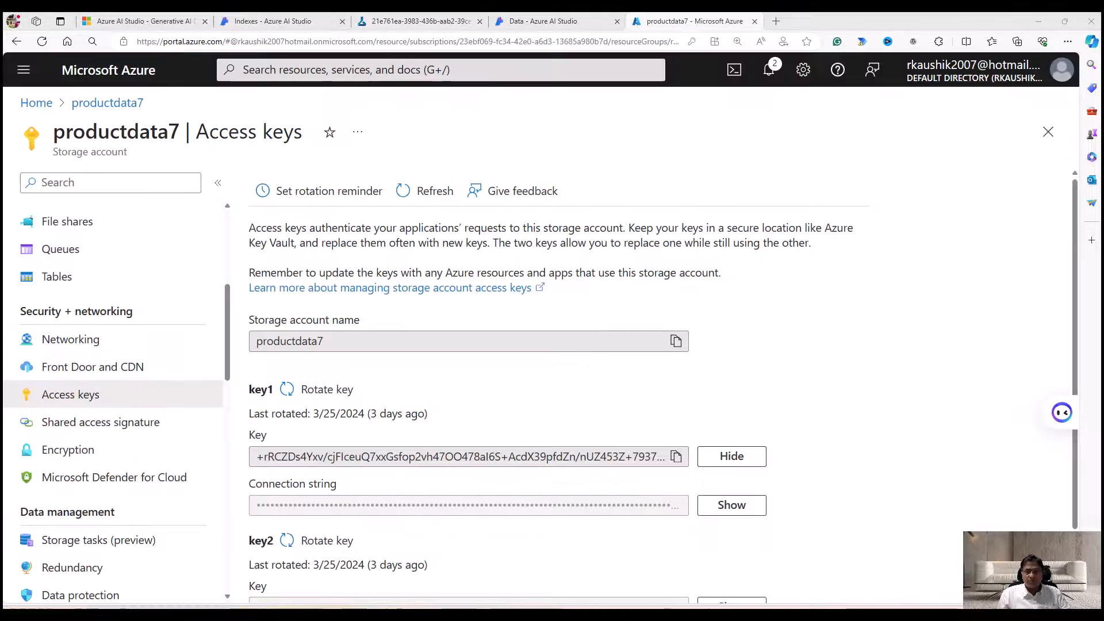
# Return to the indexing job and examine the properties and command of the LLM - Crack, Chunk and Embed Data component
pyautogui.click(454, 23)
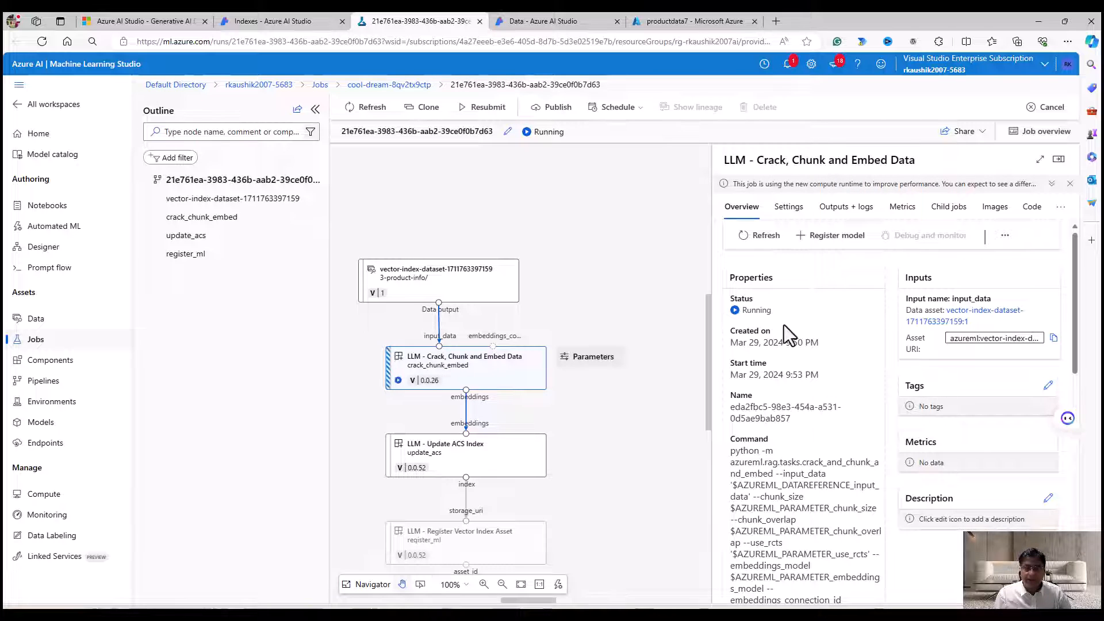
pyautogui.scroll(-1, 787, 368)
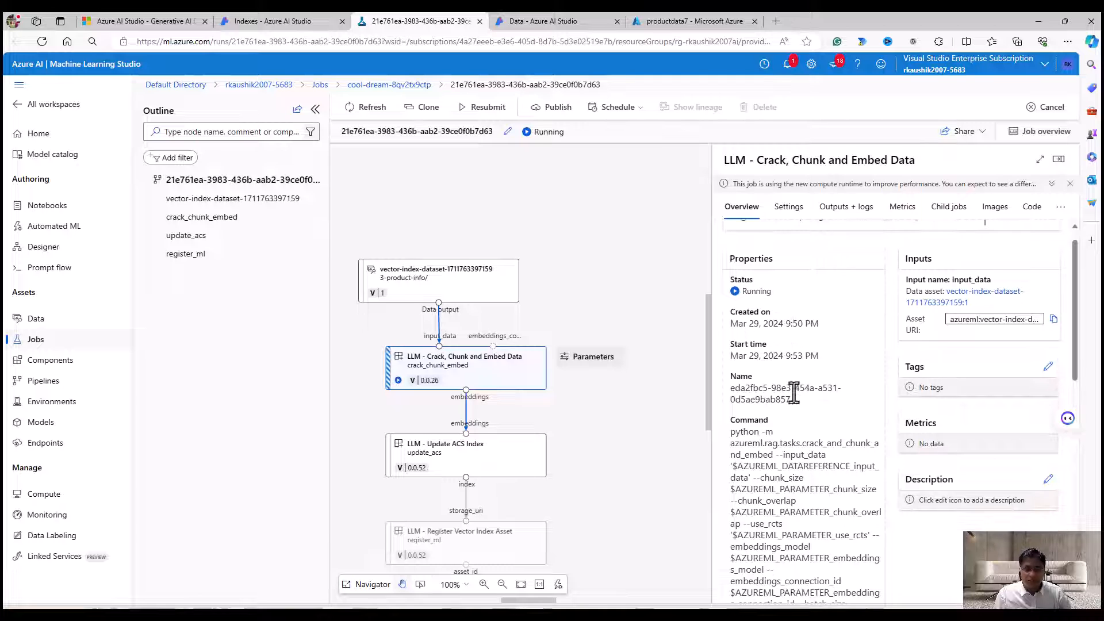
pyautogui.scroll(-2, 737, 443)
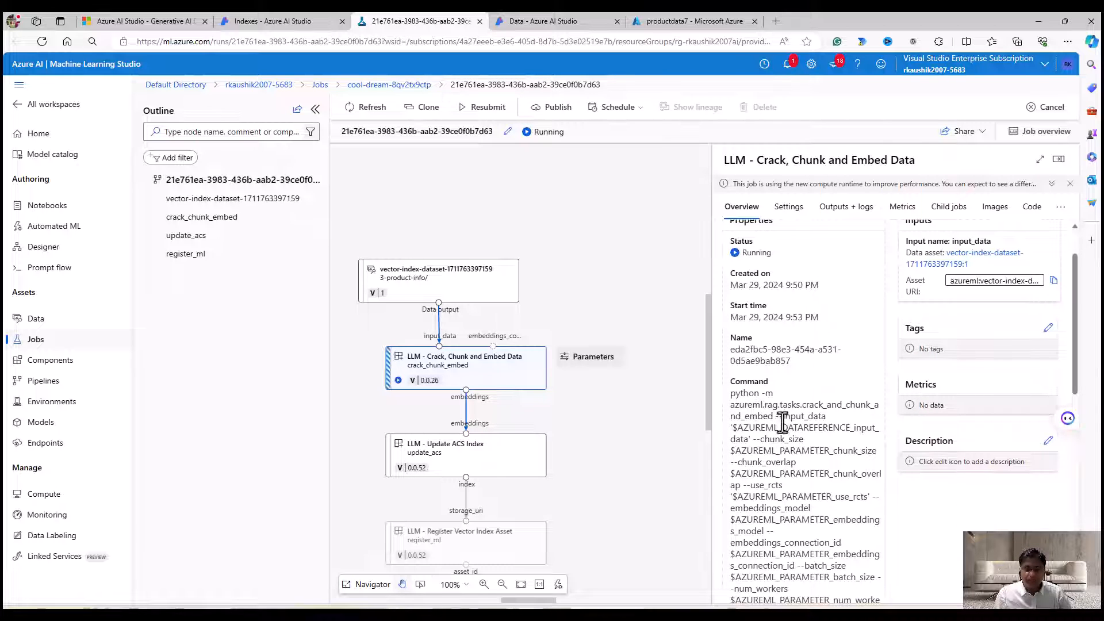
pyautogui.scroll(2, 783, 423)
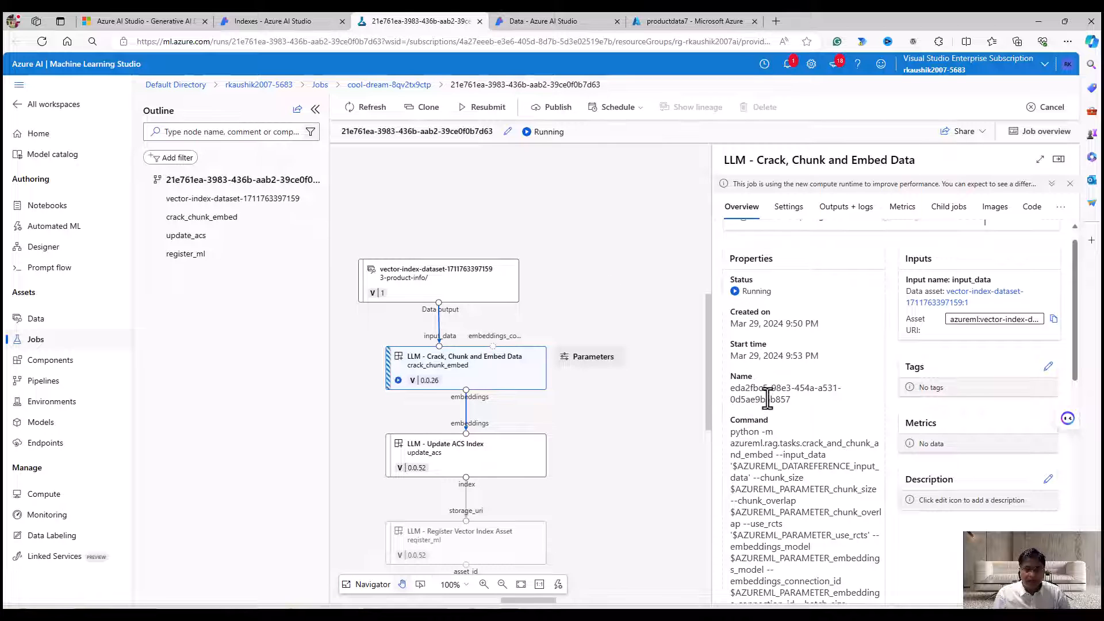
pyautogui.scroll(-1, 768, 397)
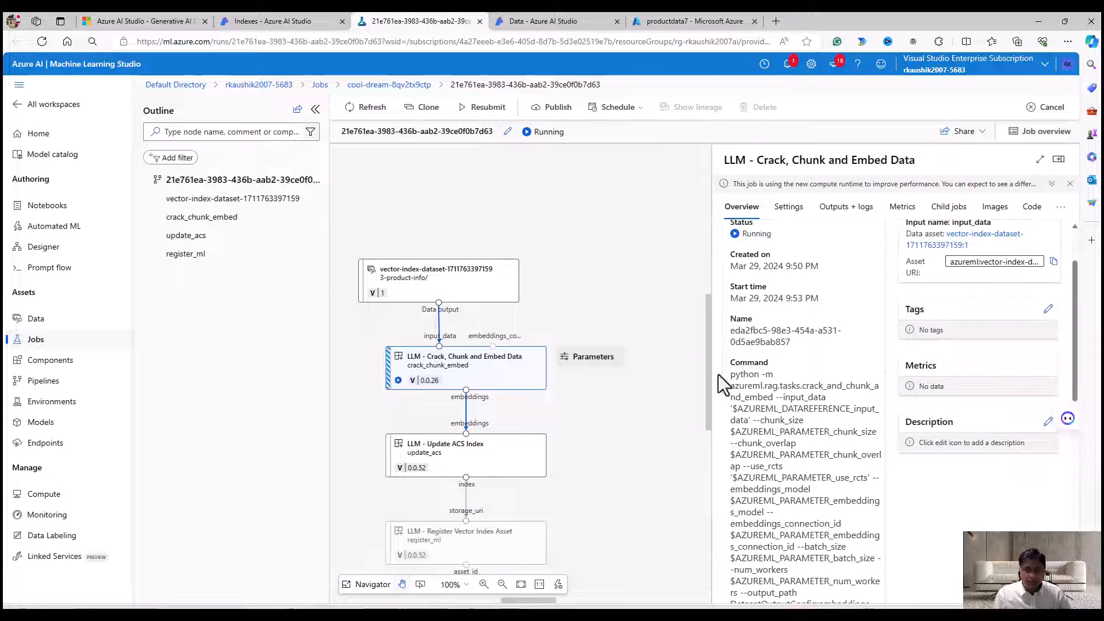
pyautogui.scroll(-5, 828, 401)
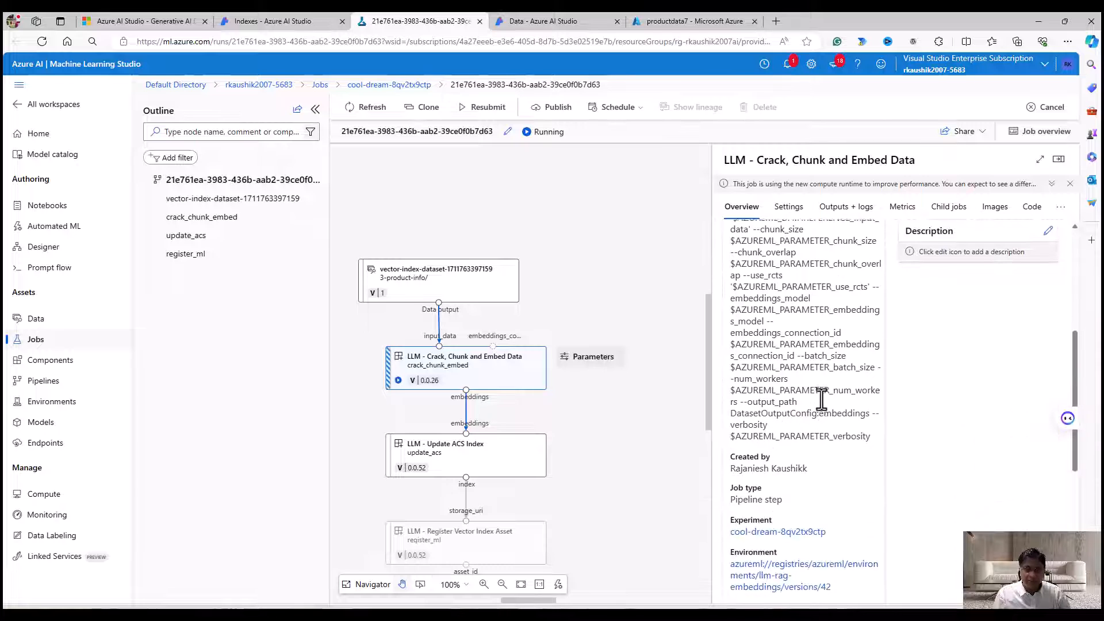
pyautogui.scroll(5, 822, 409)
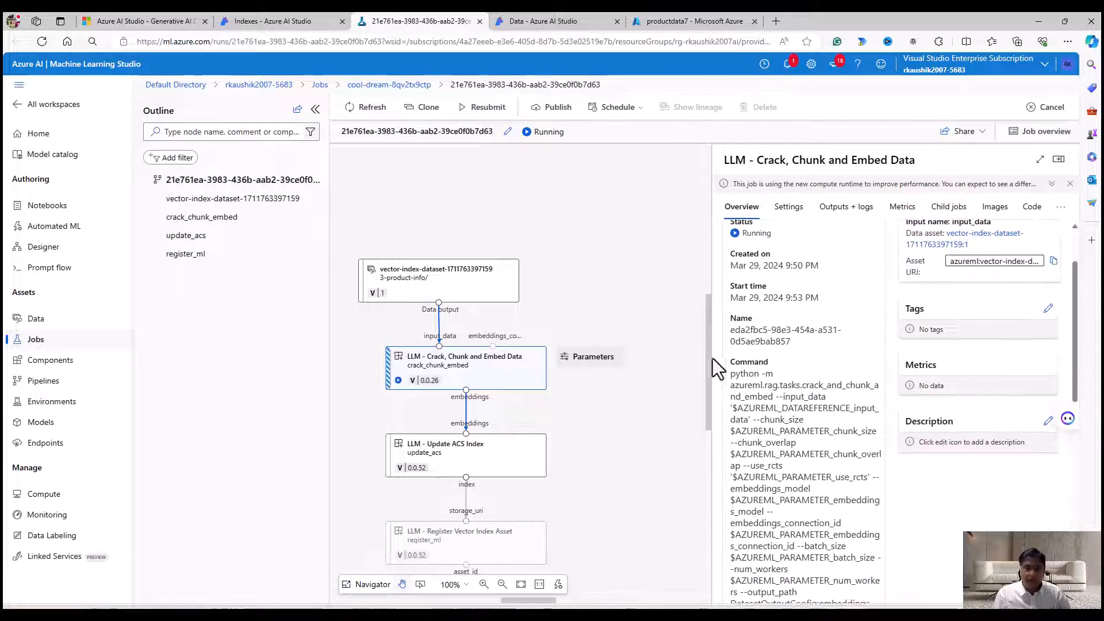
pyautogui.moveTo(760, 378); pyautogui.dragTo(789, 570)
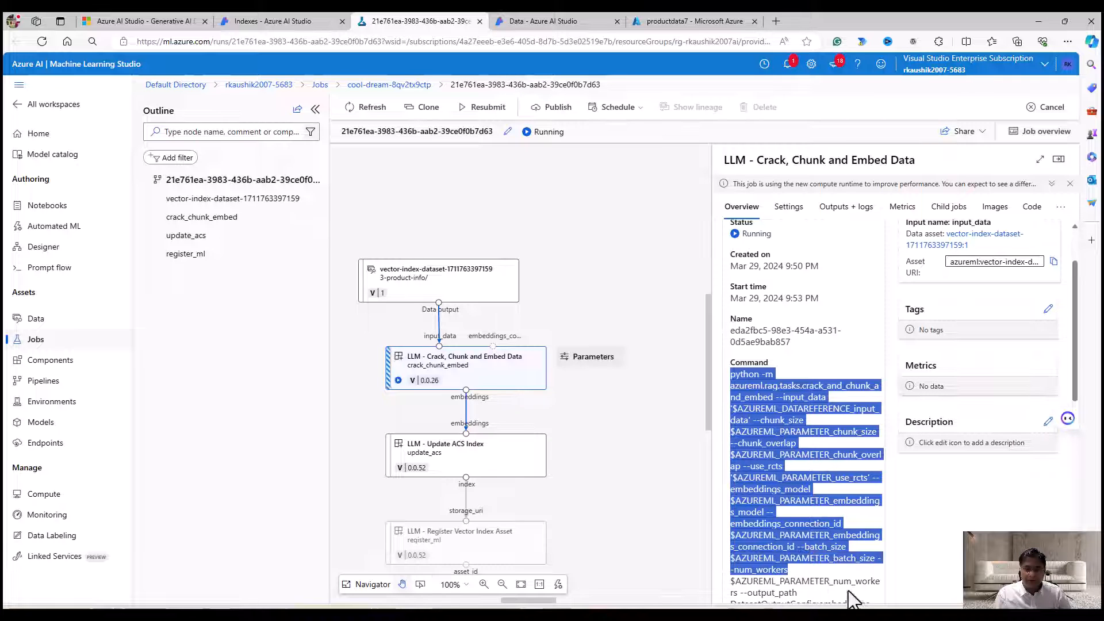
pyautogui.scroll(-3, 811, 436)
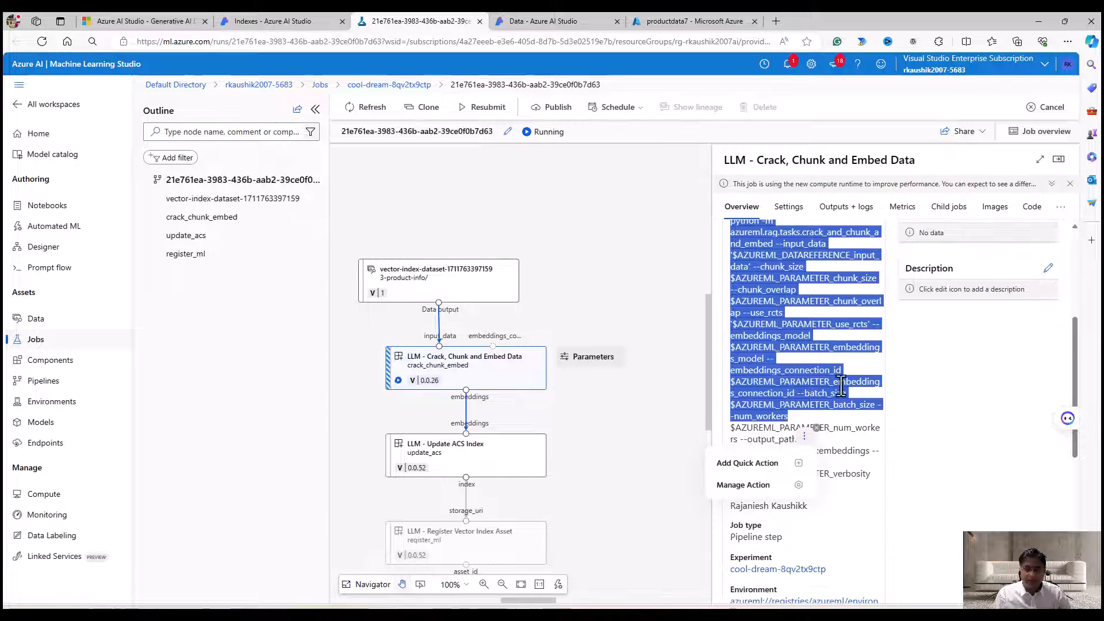
# Review the status, start time and full command of the LLM - Crack, Chunk and Embed Data component
pyautogui.scroll(4, 843, 345)
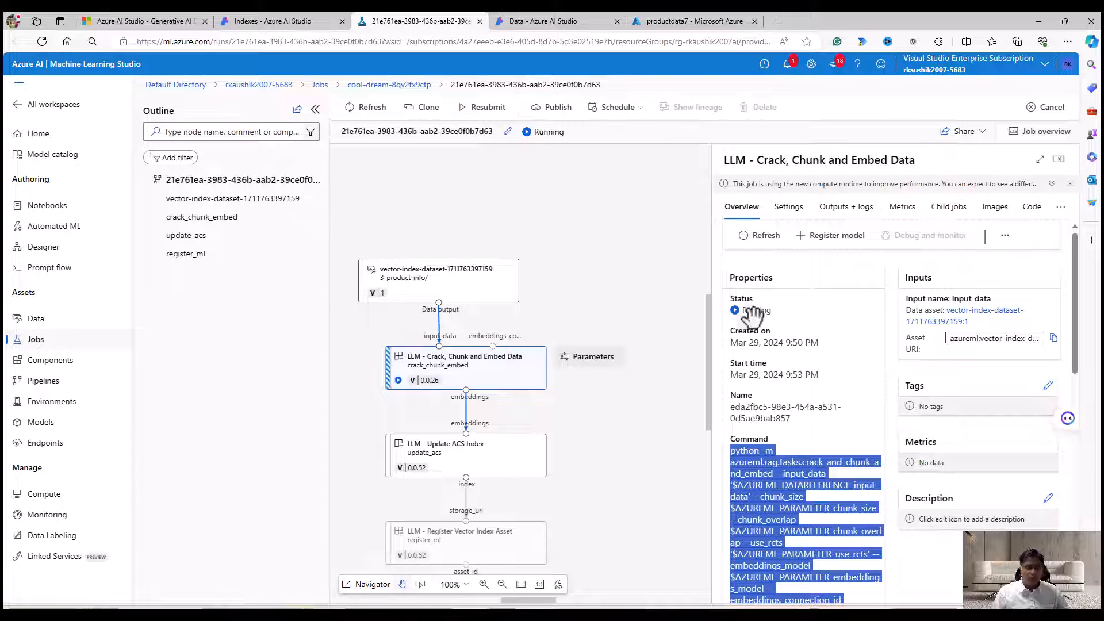
pyautogui.scroll(-1, 799, 444)
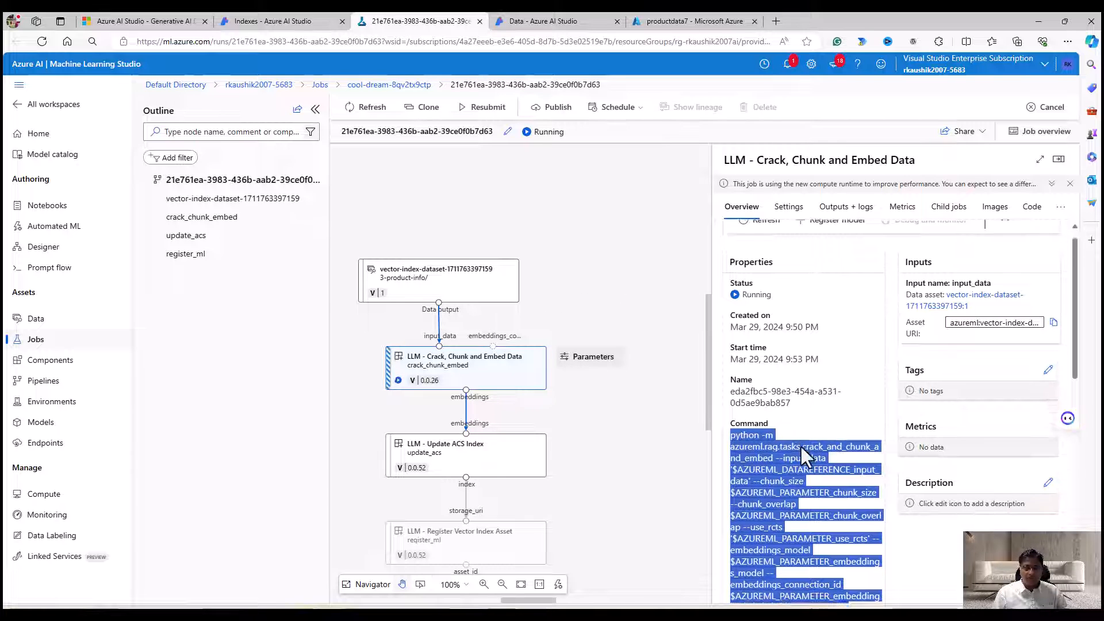
pyautogui.click(789, 380)
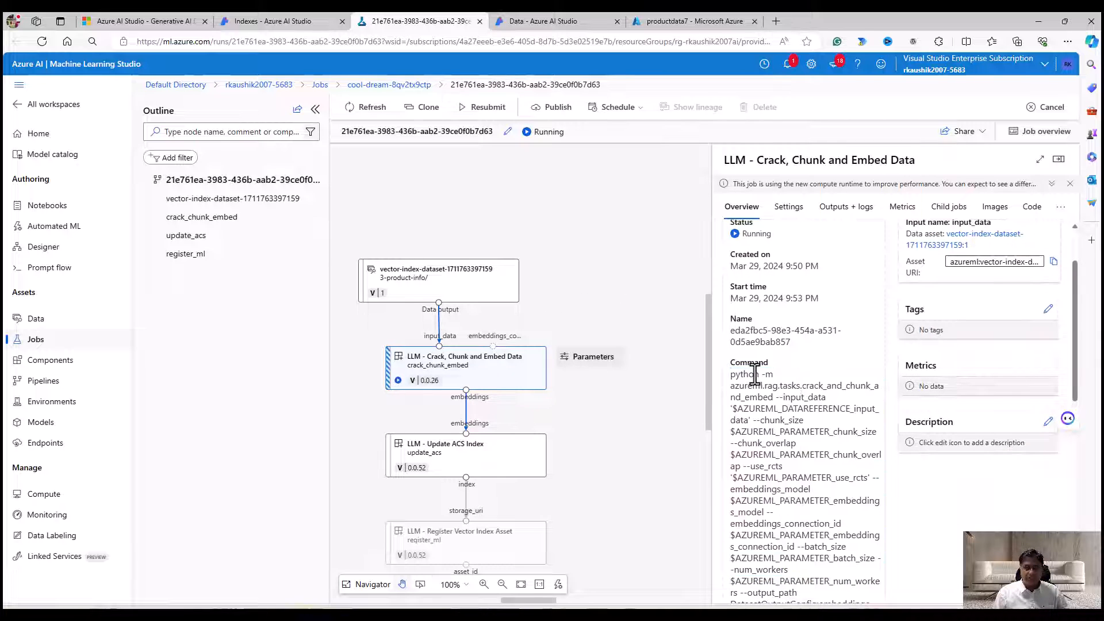
pyautogui.moveTo(729, 380); pyautogui.dragTo(838, 582)
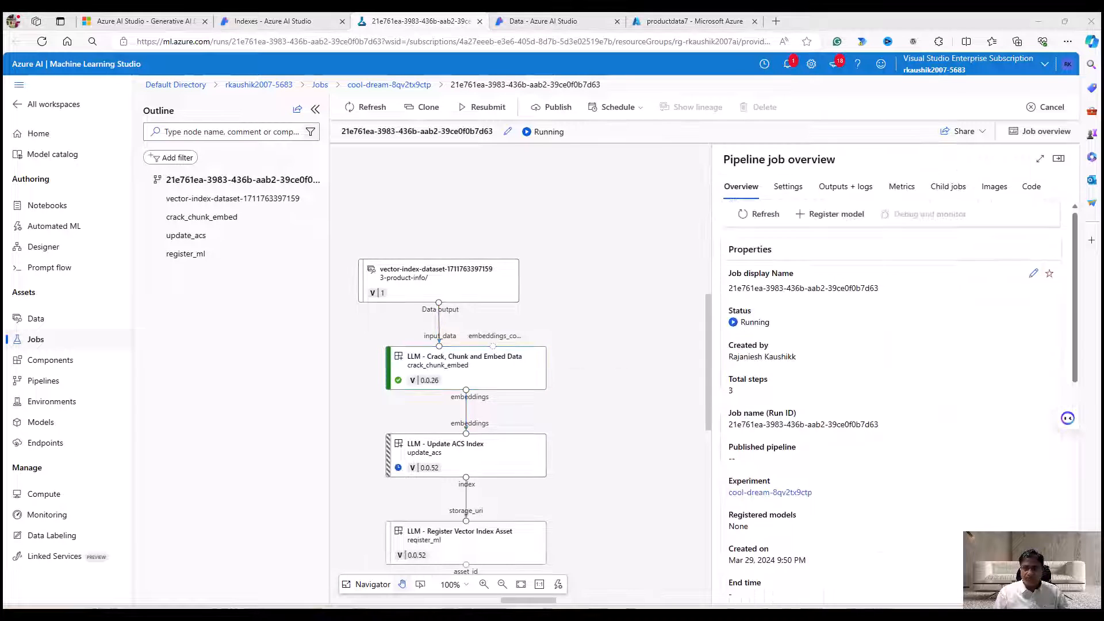
# Check the progress of the Crack, Chunk and Embed Data, Update ACS Index and Register Vector Index Asset components in the pipeline graph
pyautogui.moveTo(436, 377)
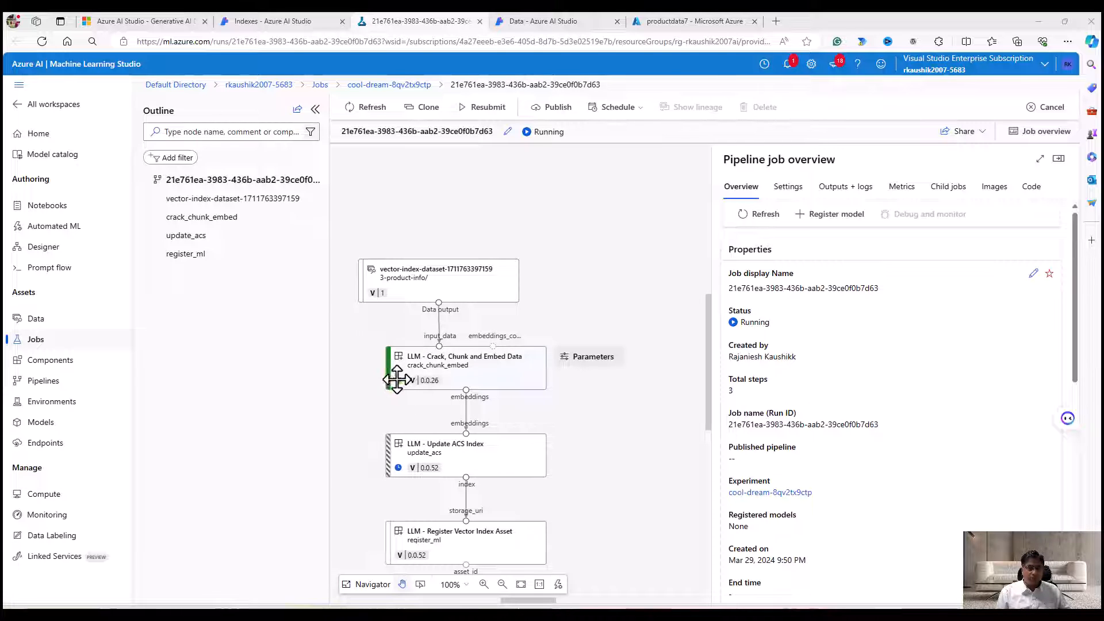
pyautogui.moveTo(451, 470)
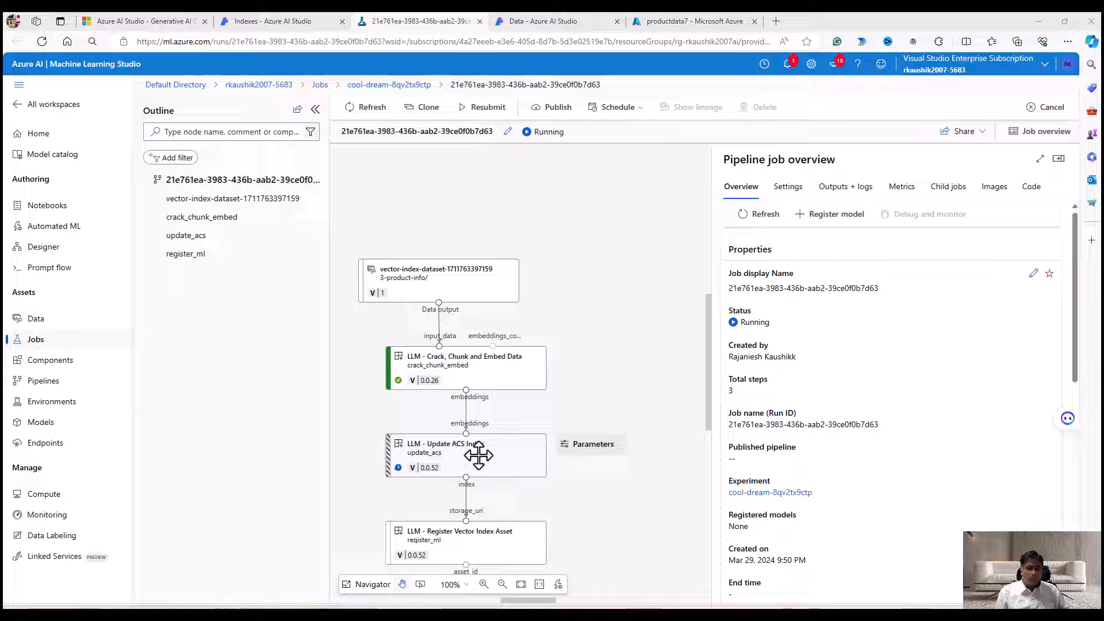
pyautogui.moveTo(468, 364)
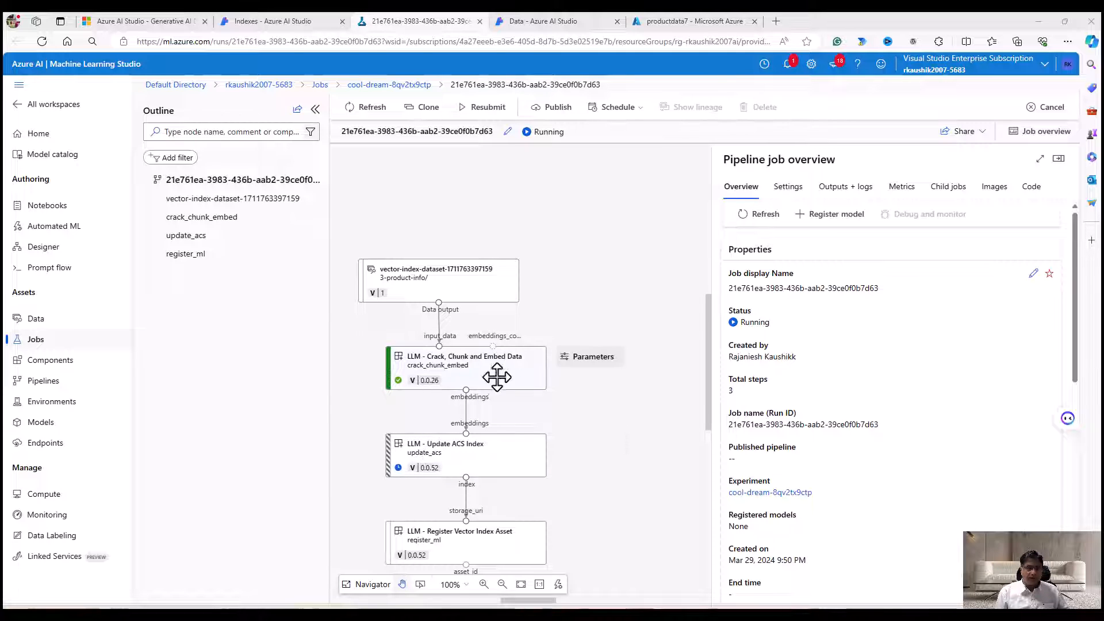
pyautogui.moveTo(419, 456)
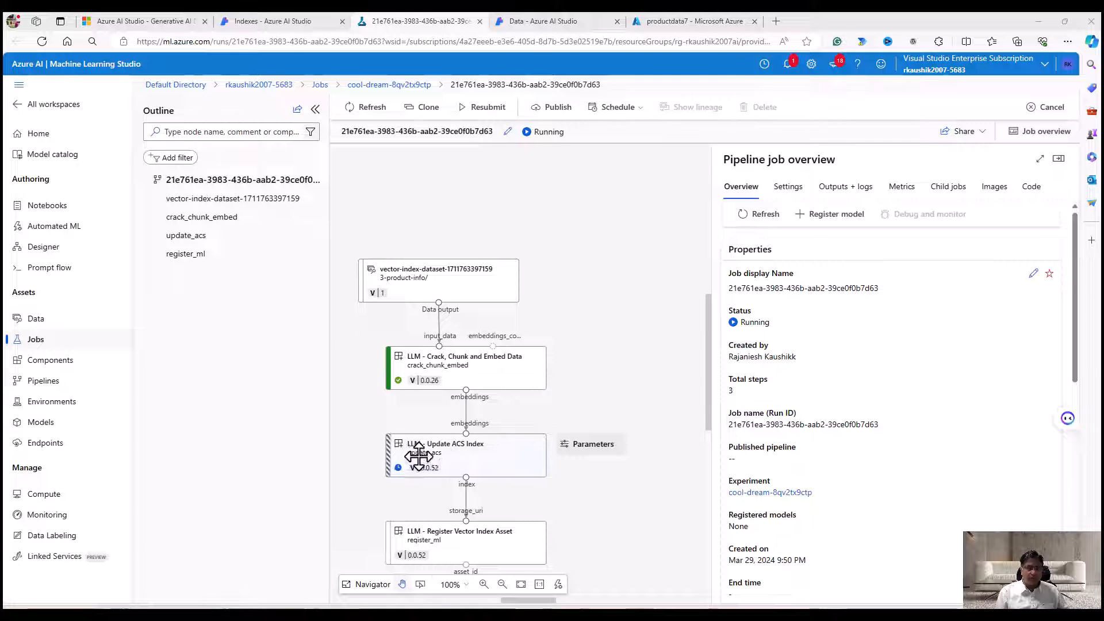
pyautogui.scroll(-1, 456, 462)
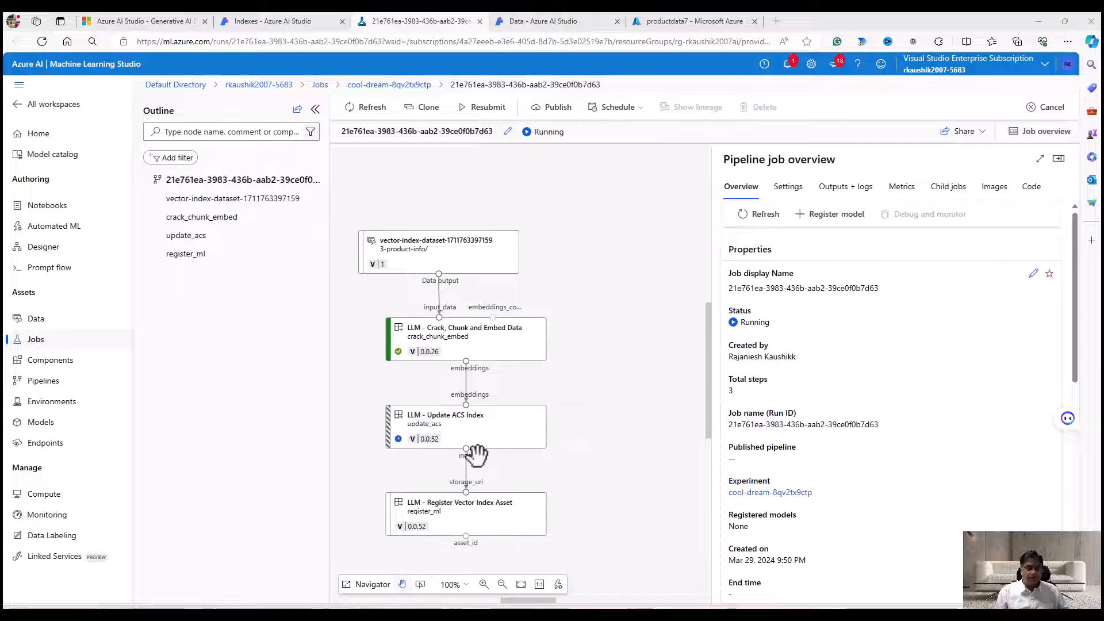
pyautogui.moveTo(447, 524)
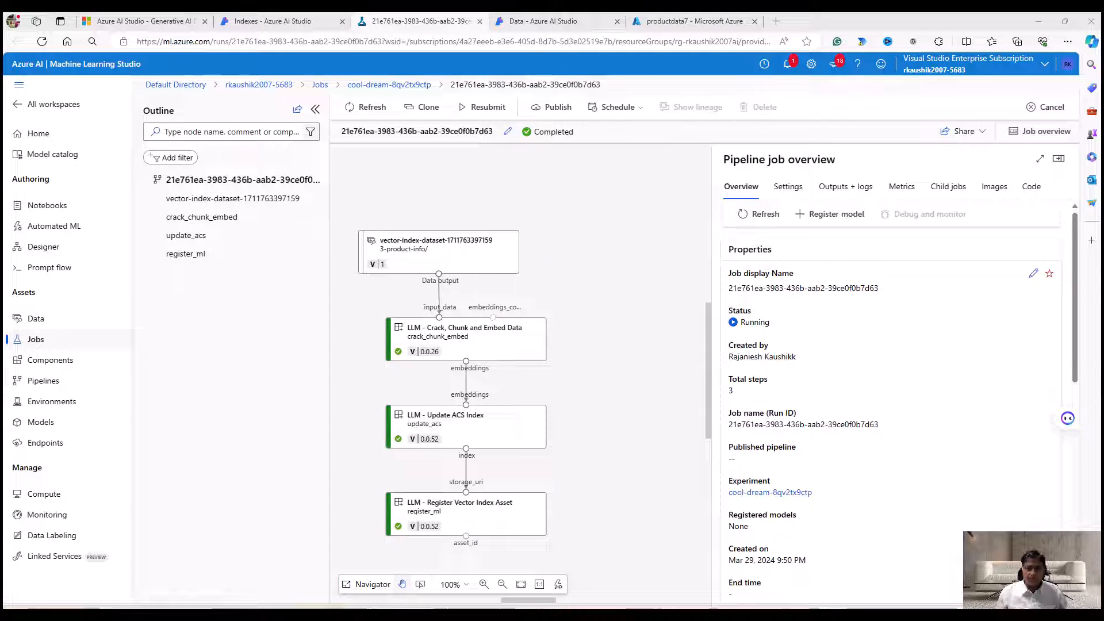
pyautogui.scroll(-1, 498, 380)
pyautogui.scroll(1, 504, 389)
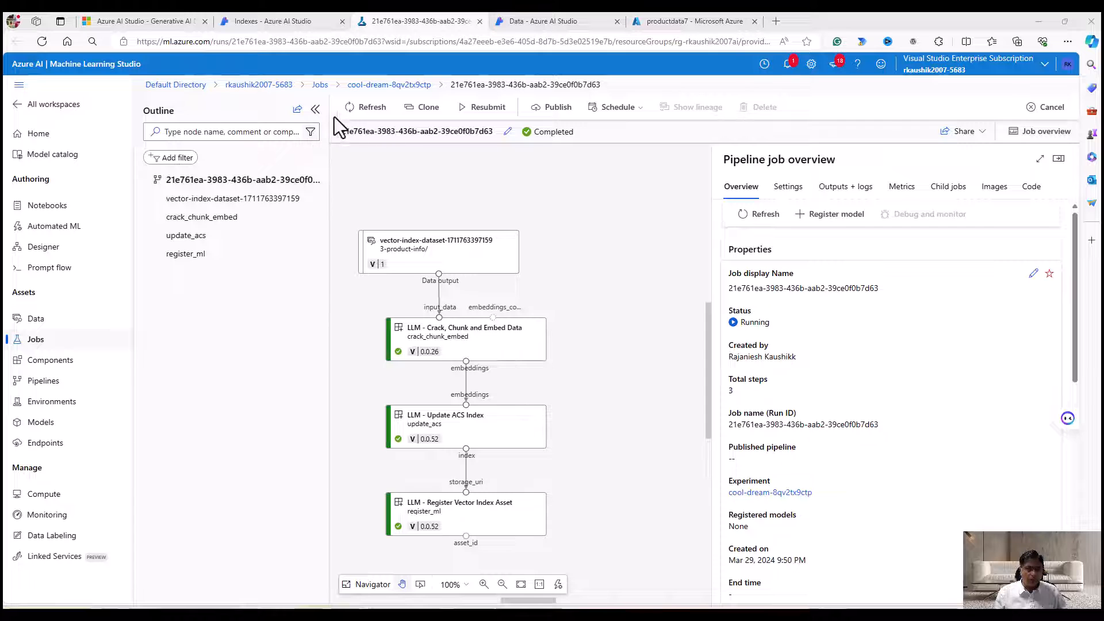
# View the workspace's list of job experiments, dismissing the feedback survey, and return to the index details in Azure AI Studio
pyautogui.click(58, 345)
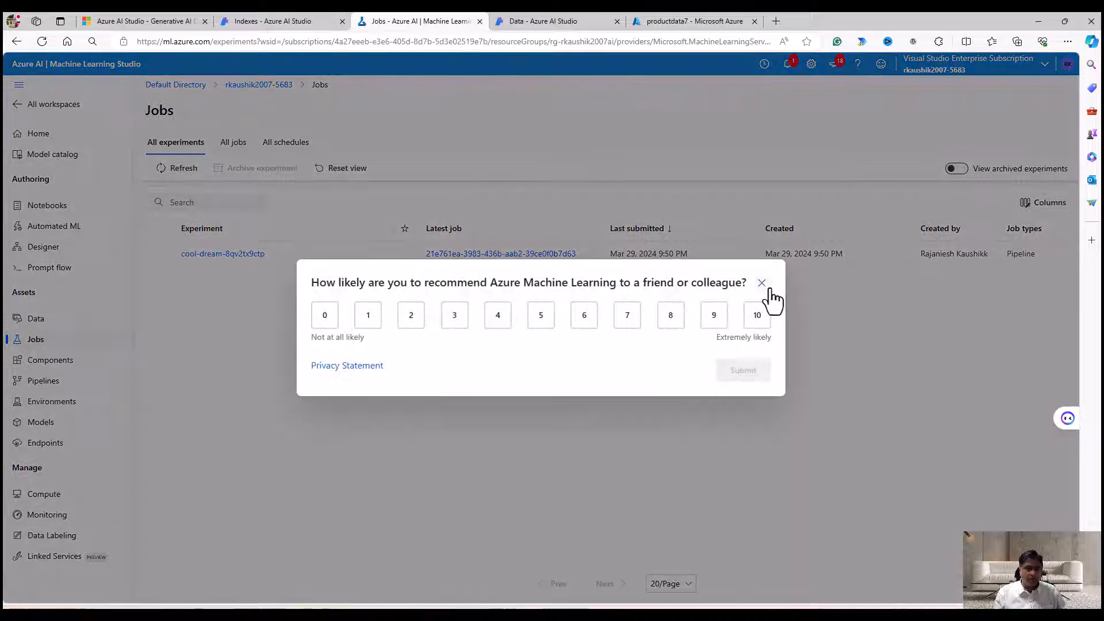
pyautogui.click(763, 284)
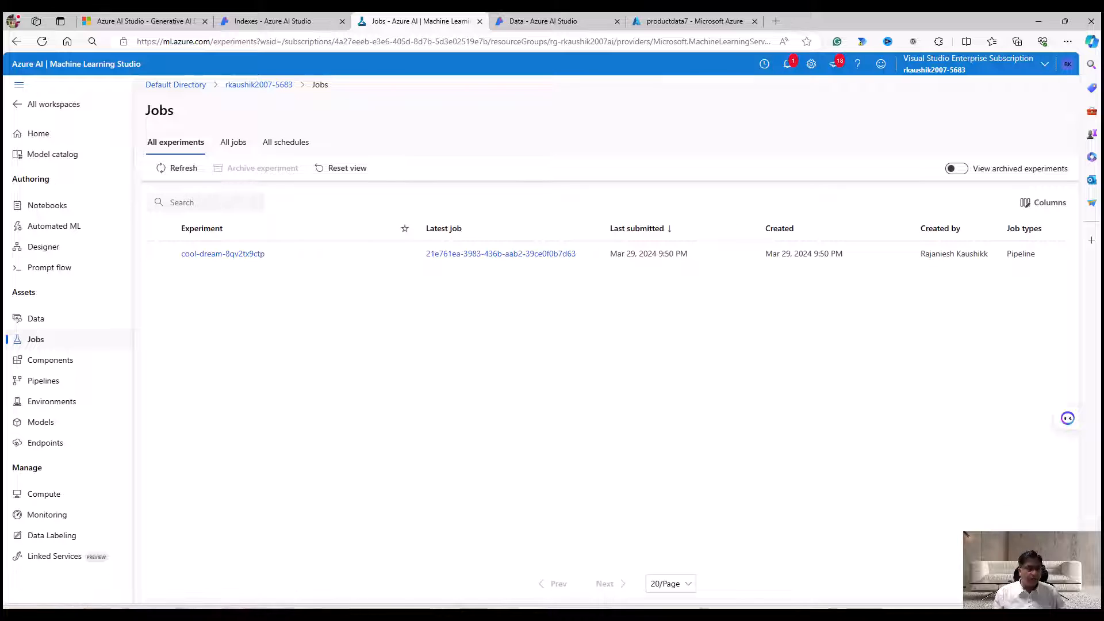
pyautogui.hotkey('ctrl', 'shift', 'Tab')
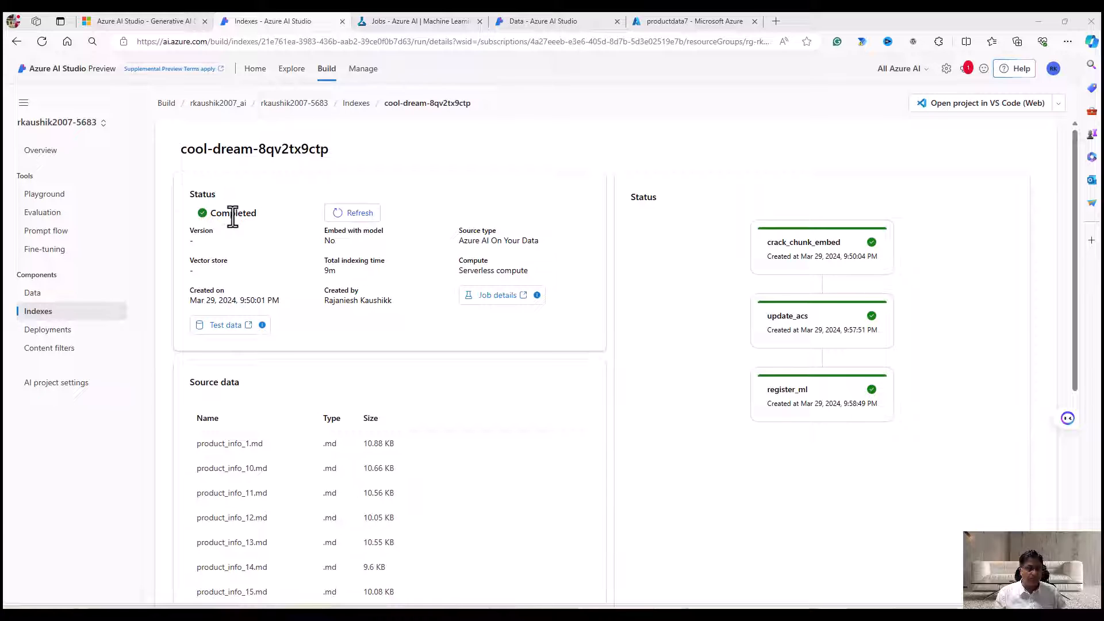
# Open the gpt-4 deployment's details from the project's deployments and open it in the playground
pyautogui.click(76, 332)
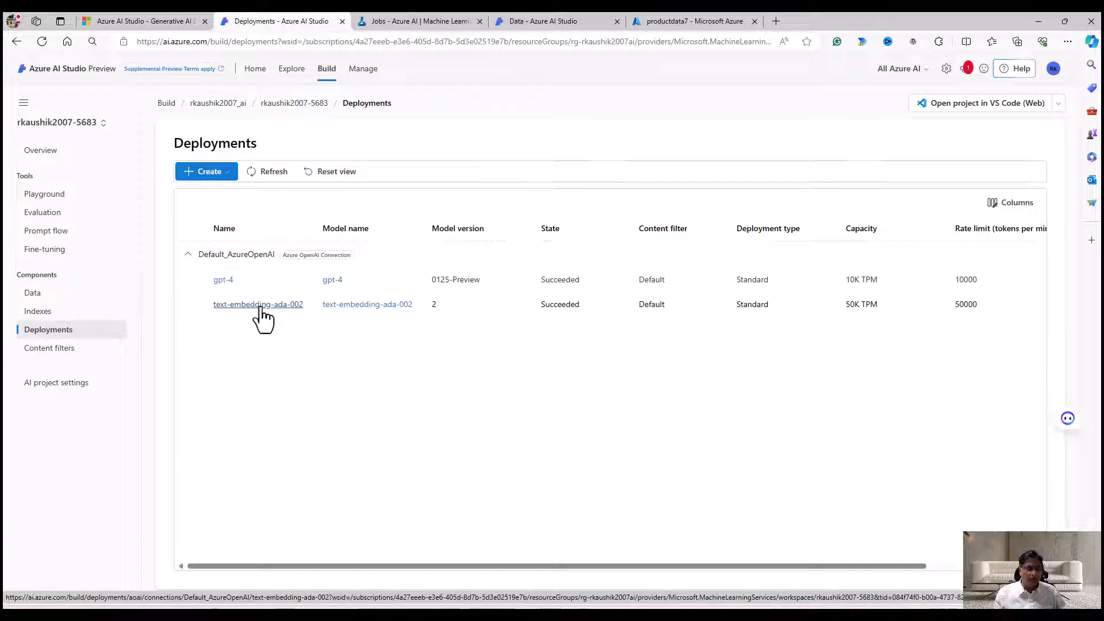
pyautogui.click(223, 280)
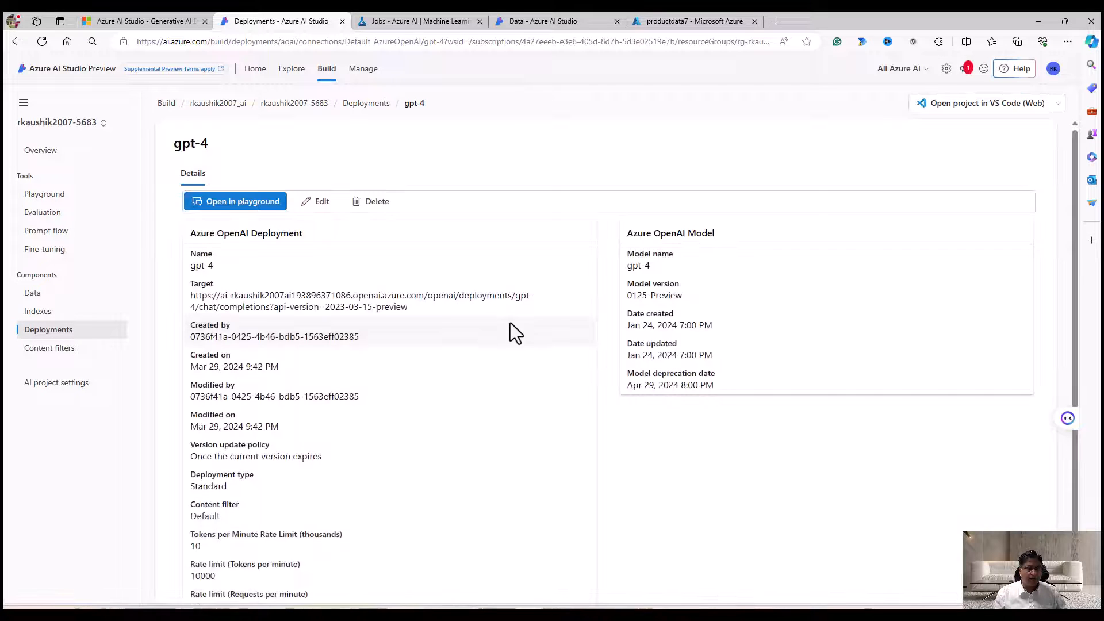
pyautogui.click(238, 203)
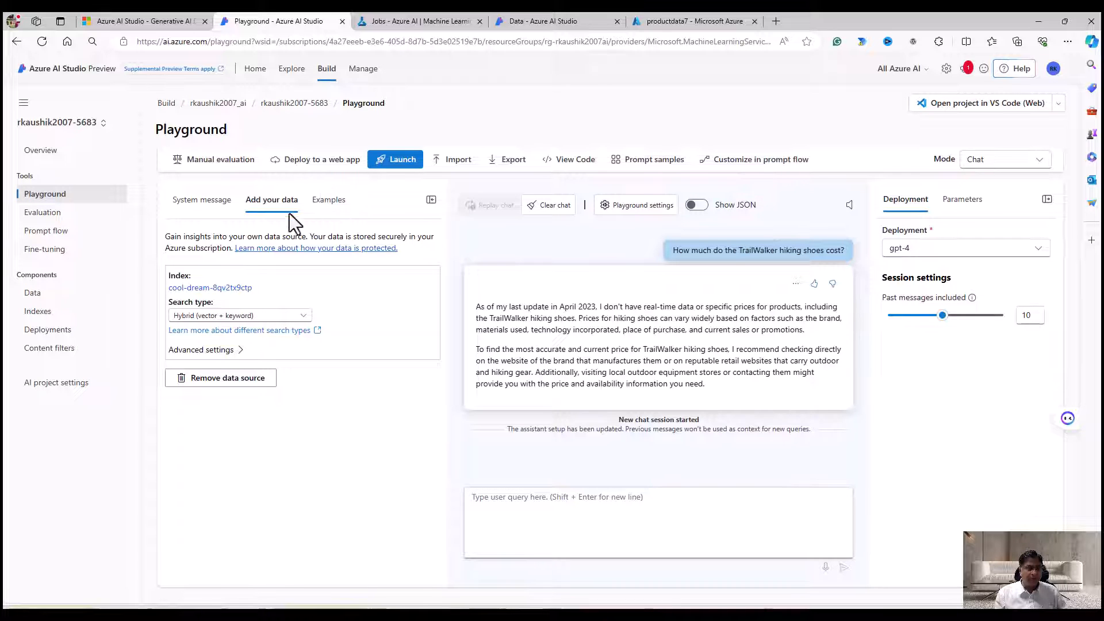
# Review the playground's system message and the search type options of the attached index, keeping Hybrid (vector + keyword)
pyautogui.click(221, 206)
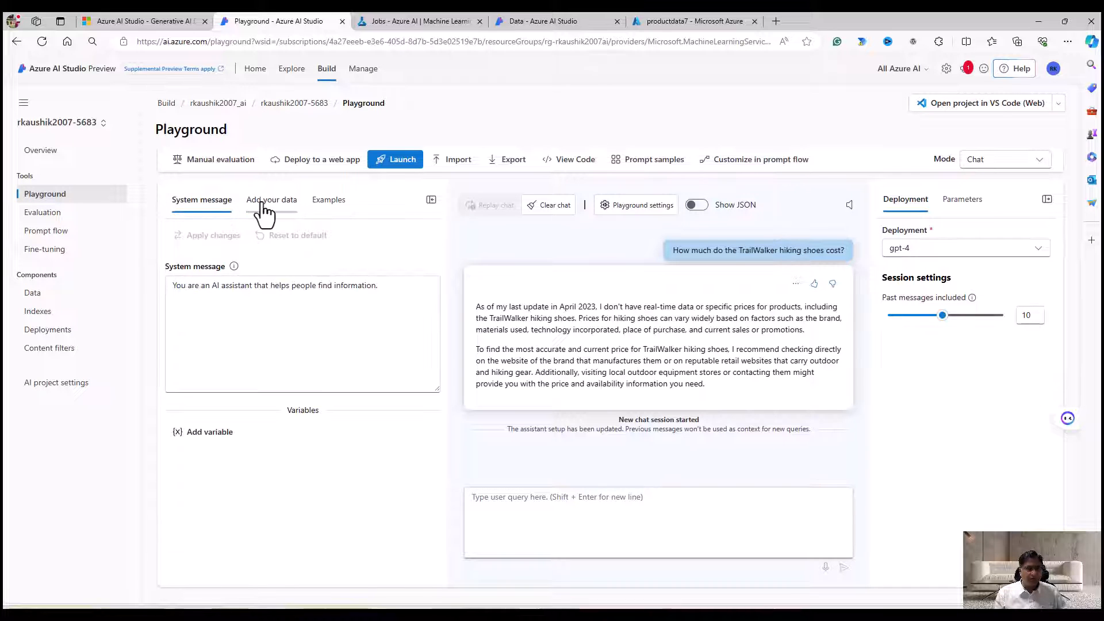
pyautogui.click(263, 202)
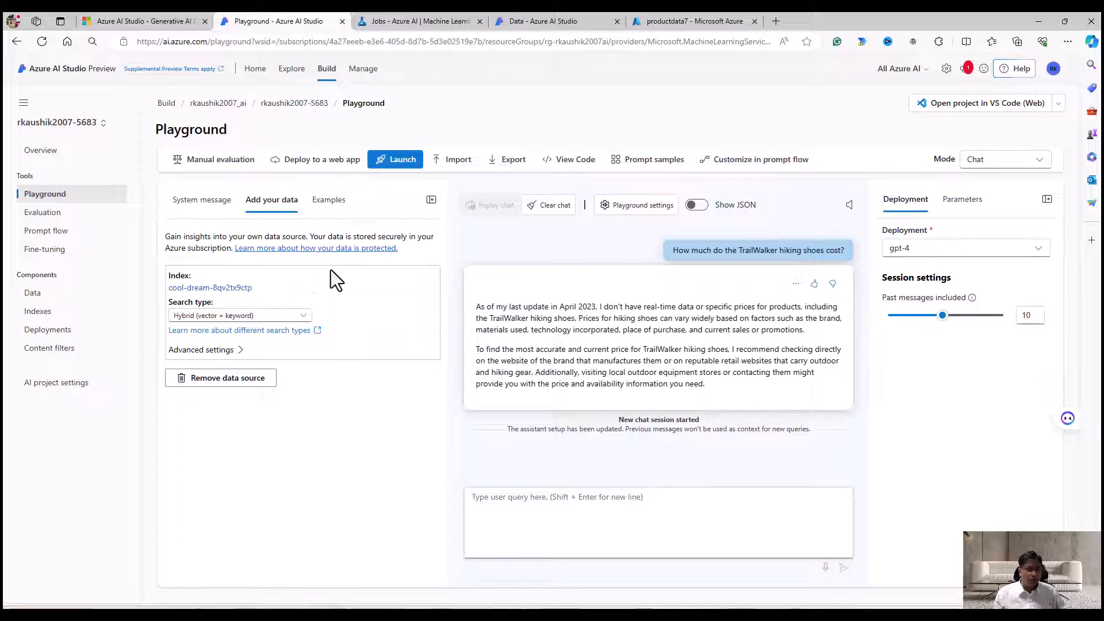
pyautogui.click(302, 317)
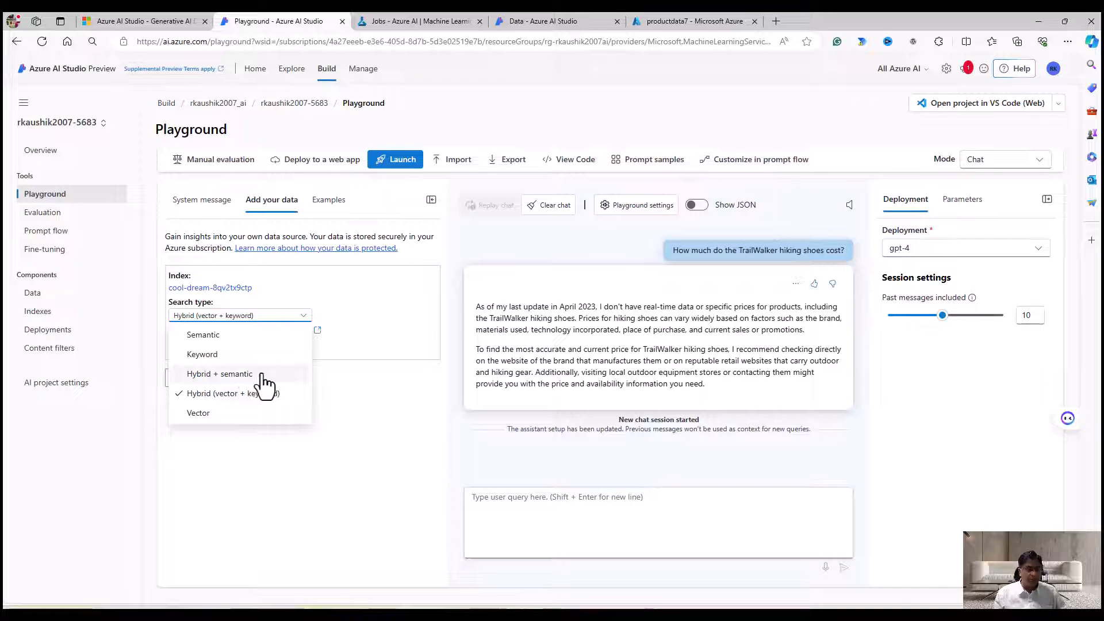
pyautogui.click(349, 291)
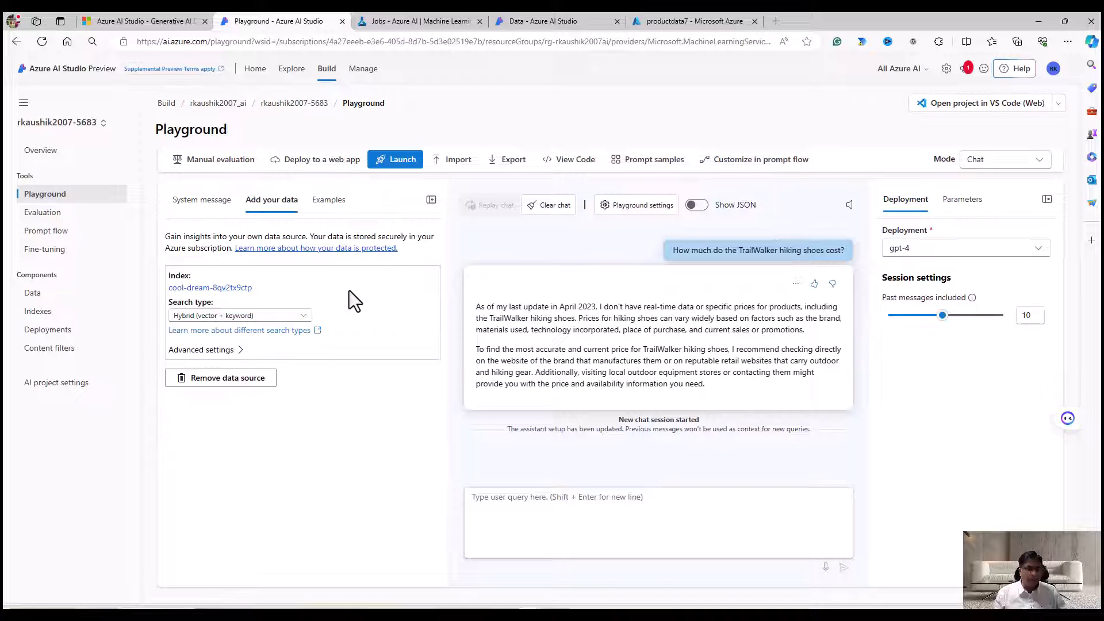
# Copy the earlier chat question "How much do the TrailWalker hiking shoes cost?" and ask it again in the new chat session
pyautogui.tripleClick(737, 251)
pyautogui.hotkey('ctrl', 'c')
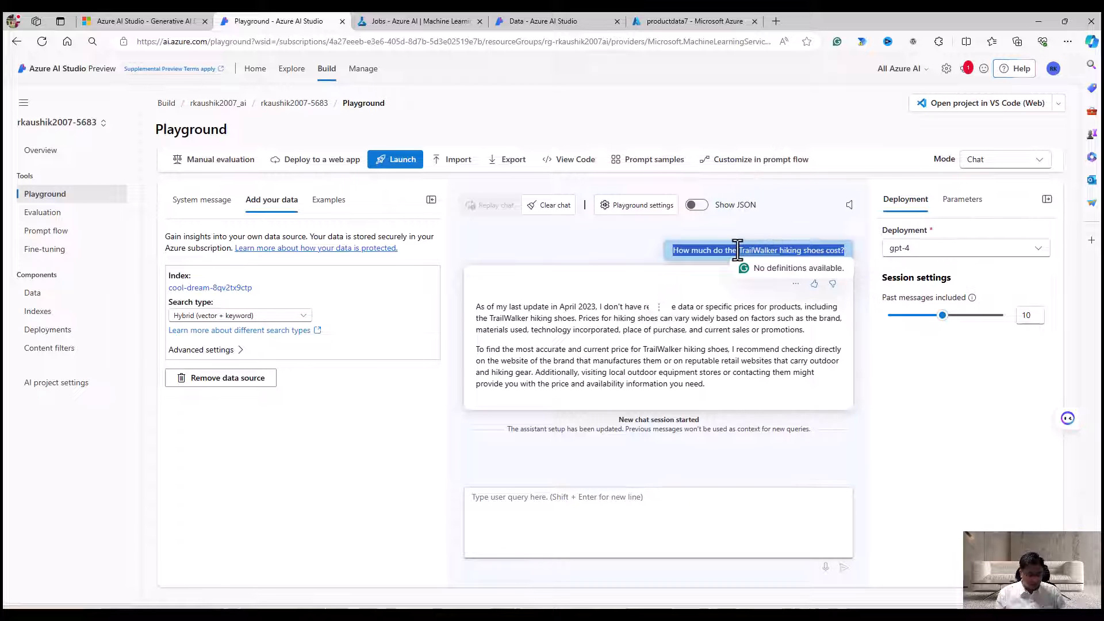
pyautogui.click(584, 498)
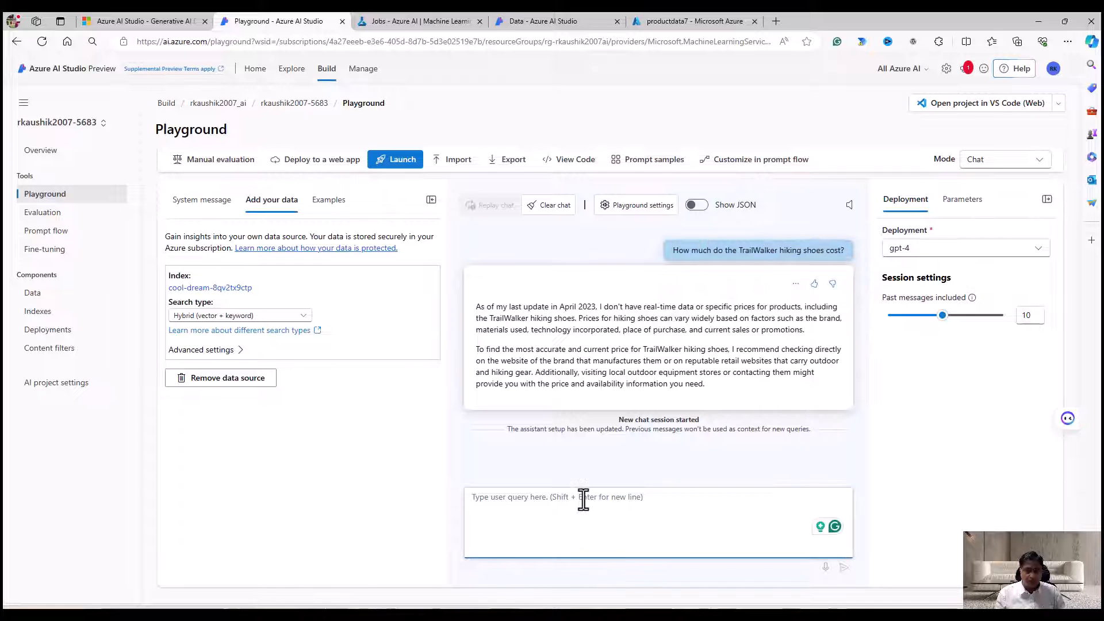
pyautogui.hotkey('ctrl', 'v')
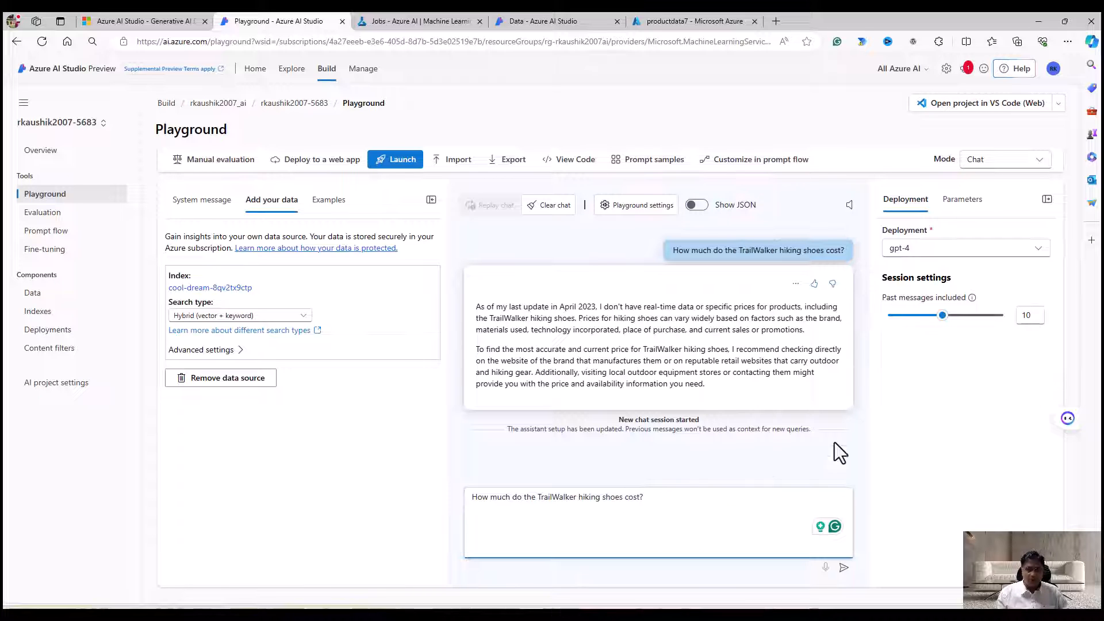
pyautogui.press('Return')
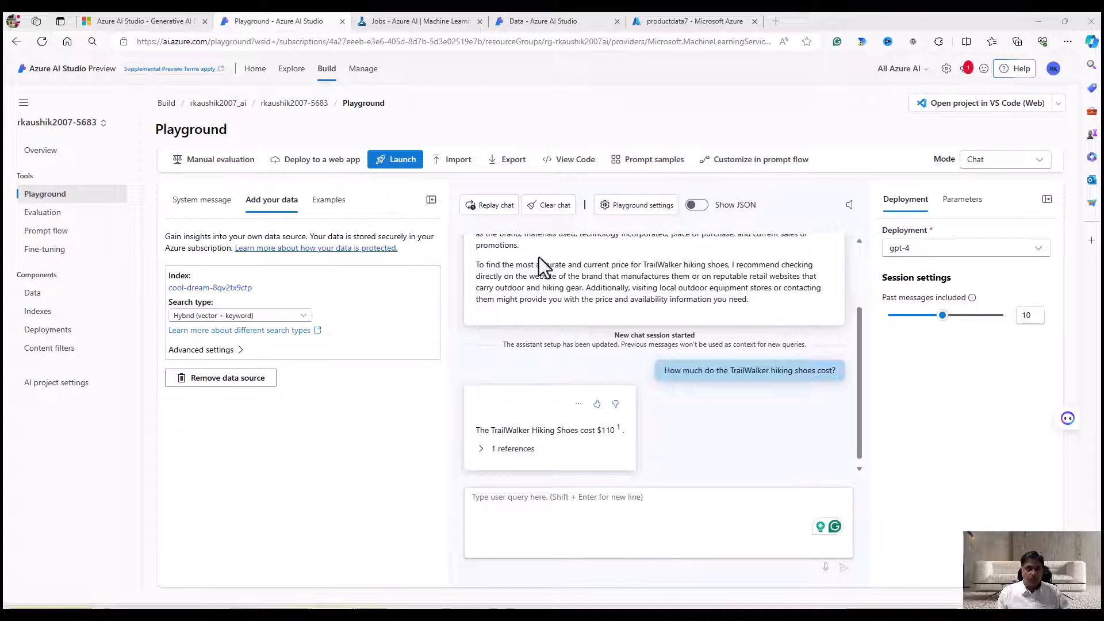
# Compare the new answer with the earlier one, expand its references and examine the product_info_11.md citation for the price and features
pyautogui.scroll(1, 585, 285)
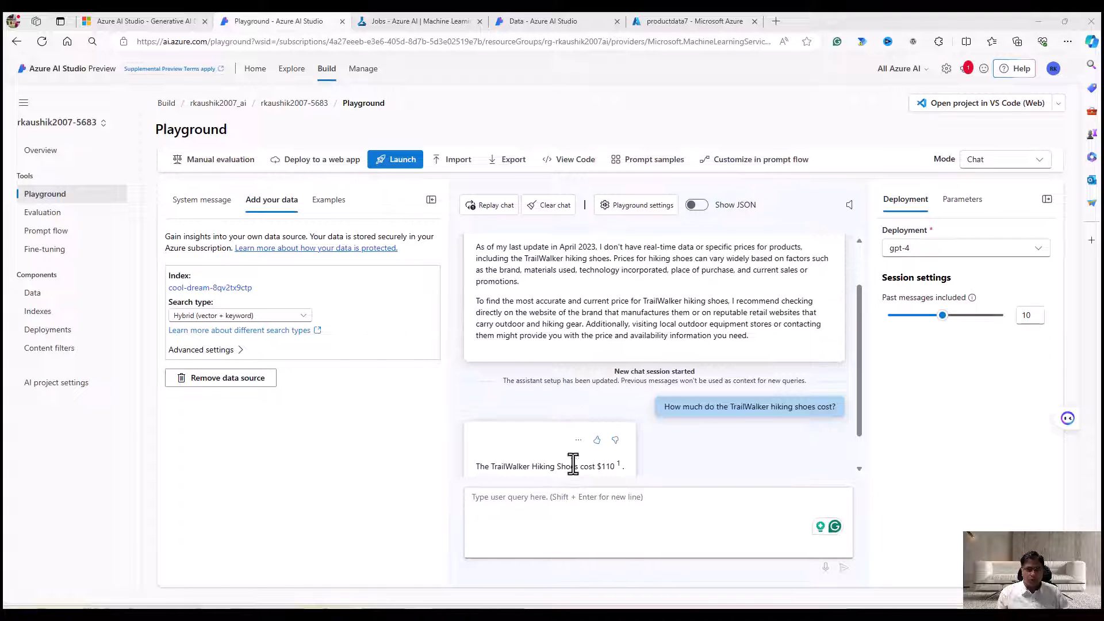
pyautogui.scroll(-1, 572, 464)
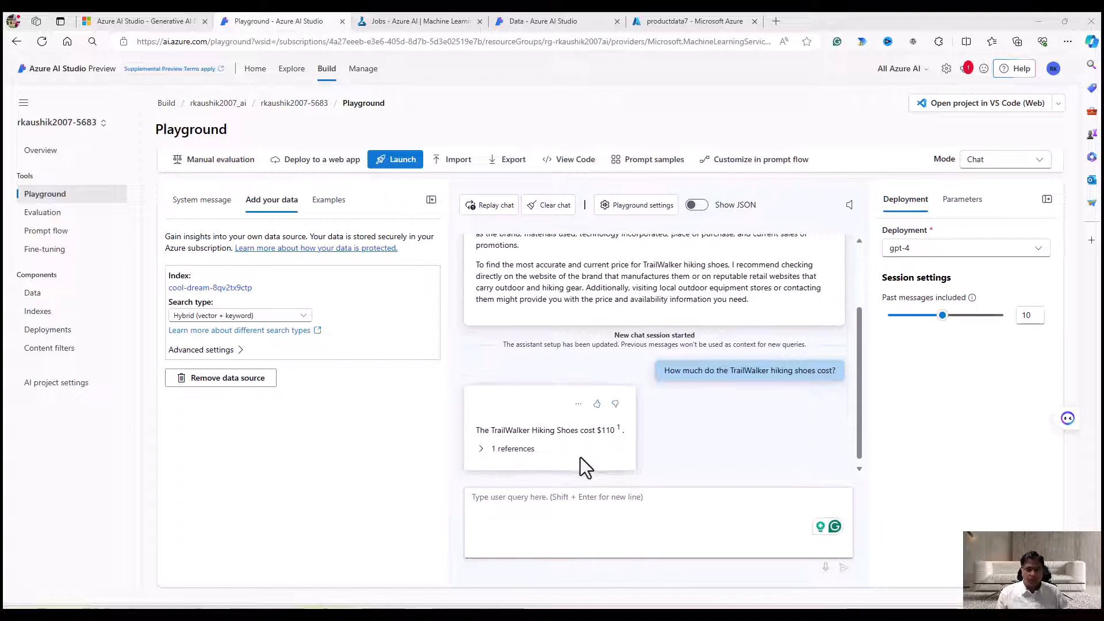
pyautogui.click(493, 449)
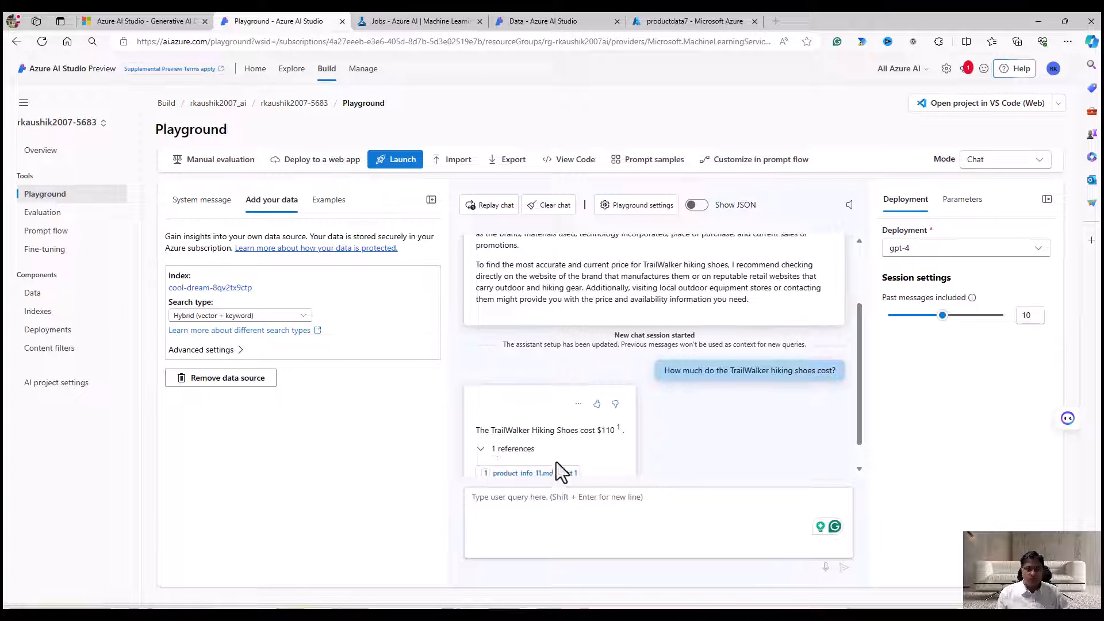
pyautogui.scroll(-1, 557, 461)
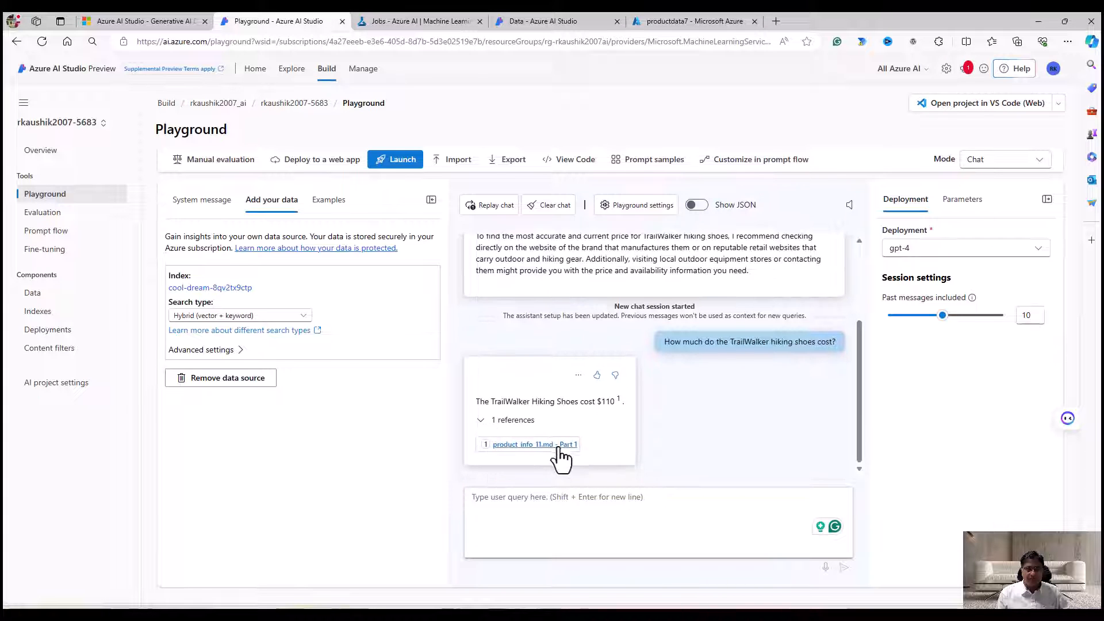
pyautogui.click(505, 445)
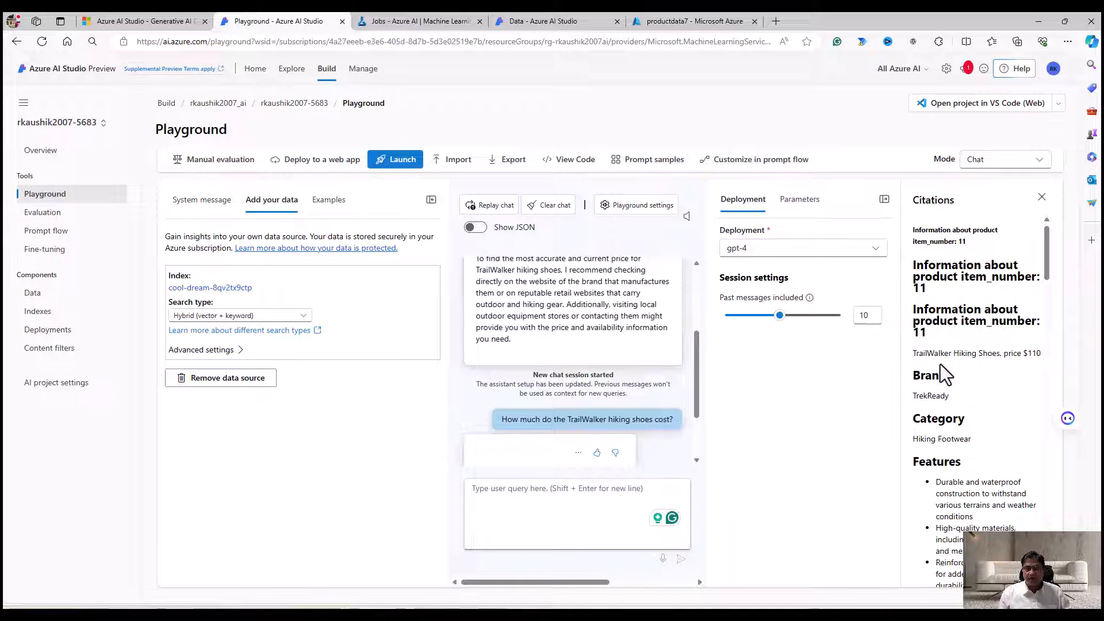
pyautogui.moveTo(926, 356); pyautogui.dragTo(1013, 356)
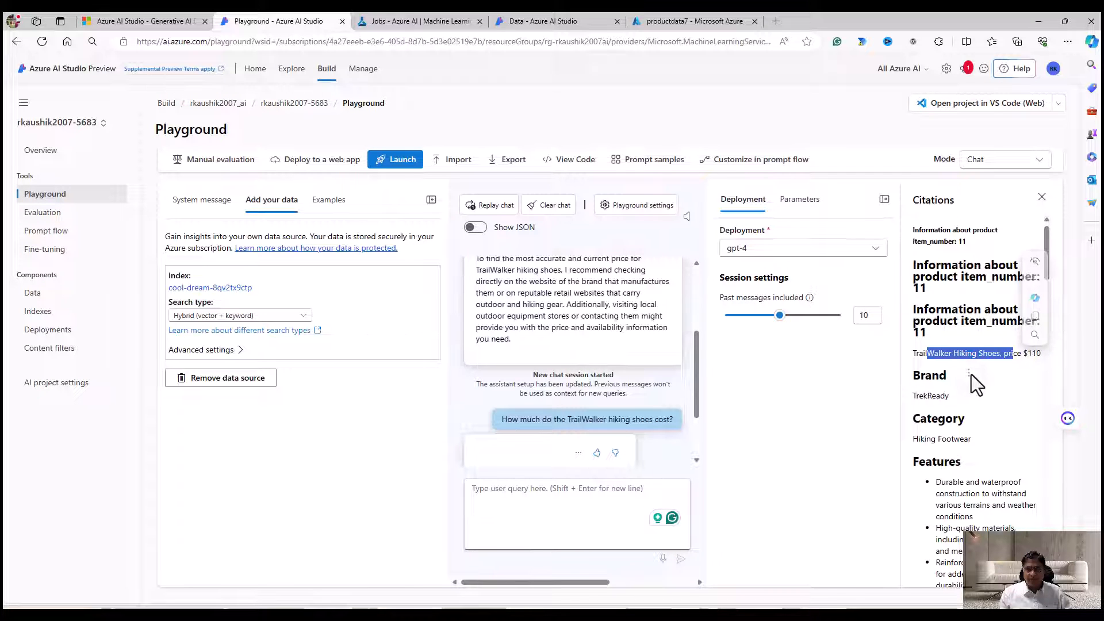
pyautogui.scroll(-1, 993, 454)
pyautogui.scroll(-4, 993, 454)
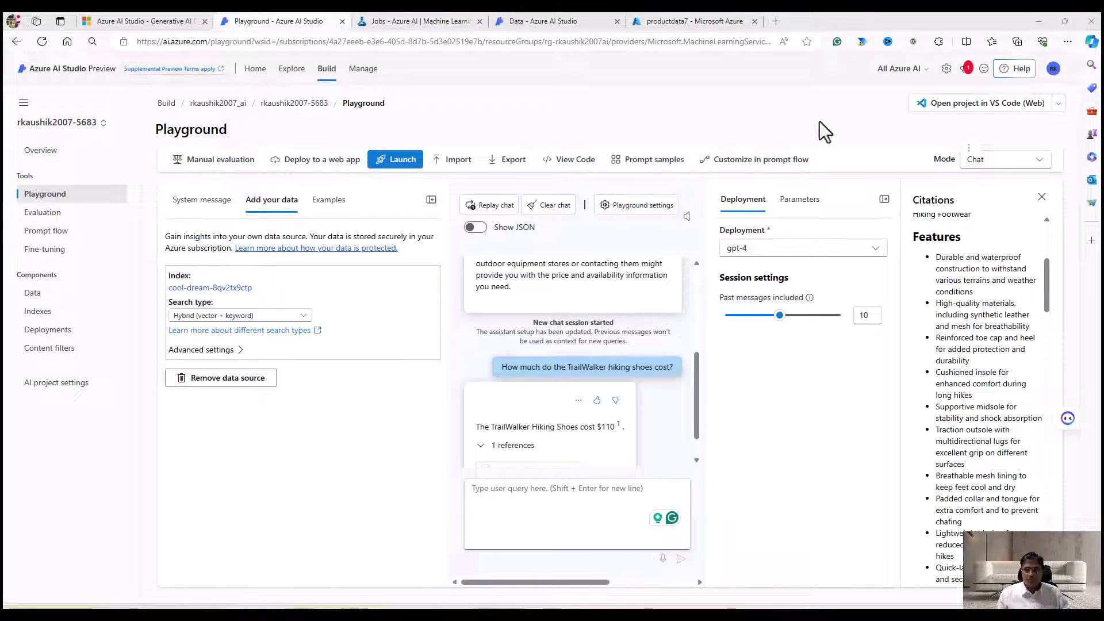
# Start deploying the playground chat to a new web app and name it trailwalkerchatapp
pyautogui.click(325, 166)
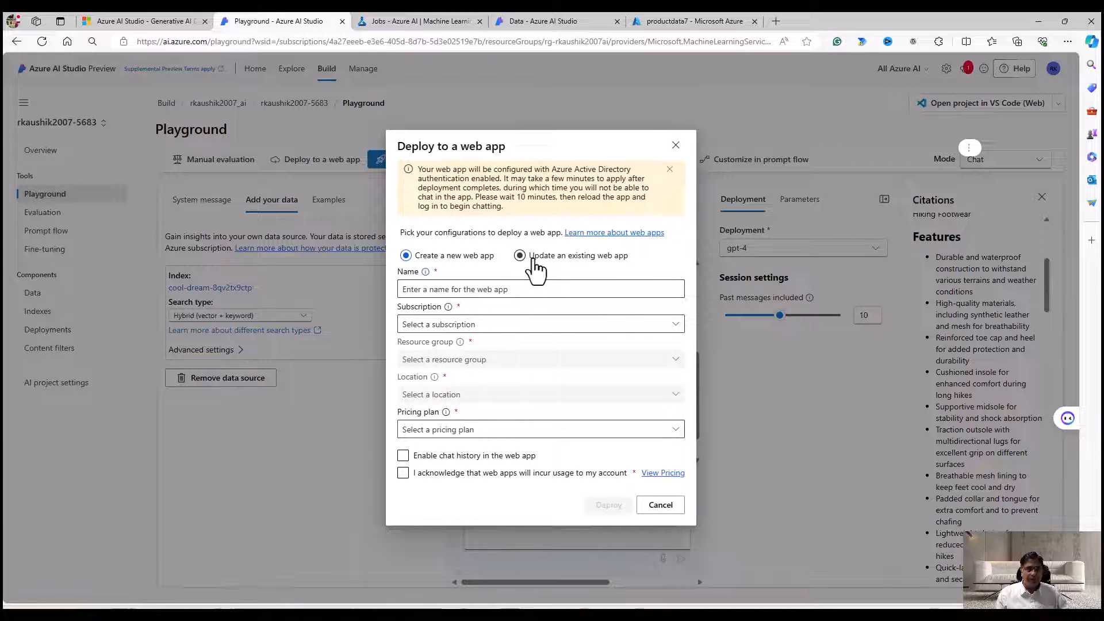
pyautogui.click(457, 290)
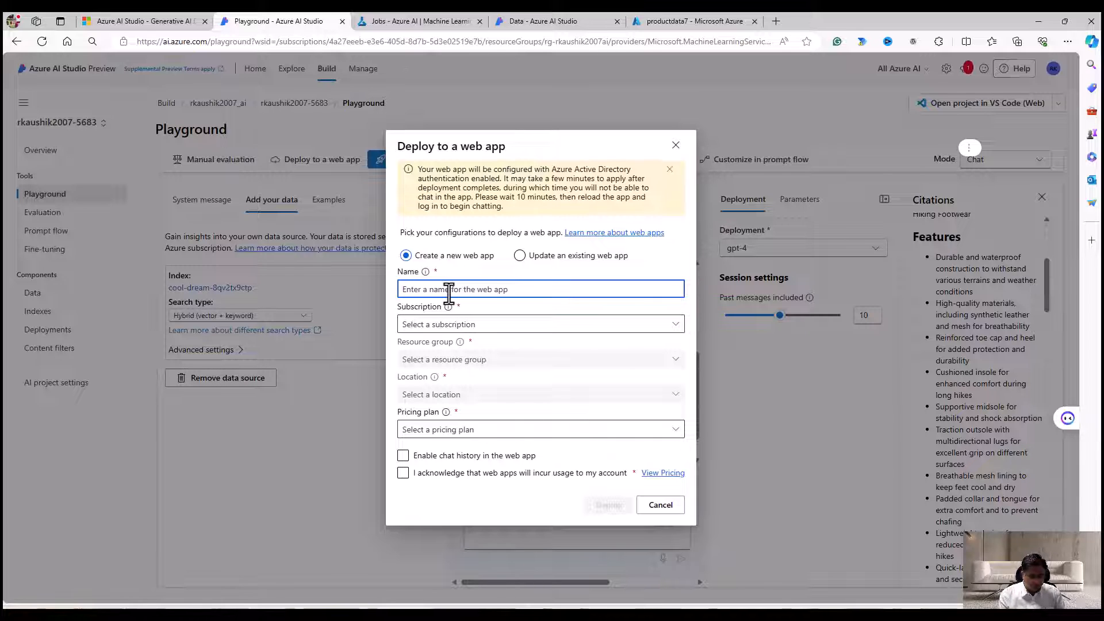
pyautogui.write('trailwa')
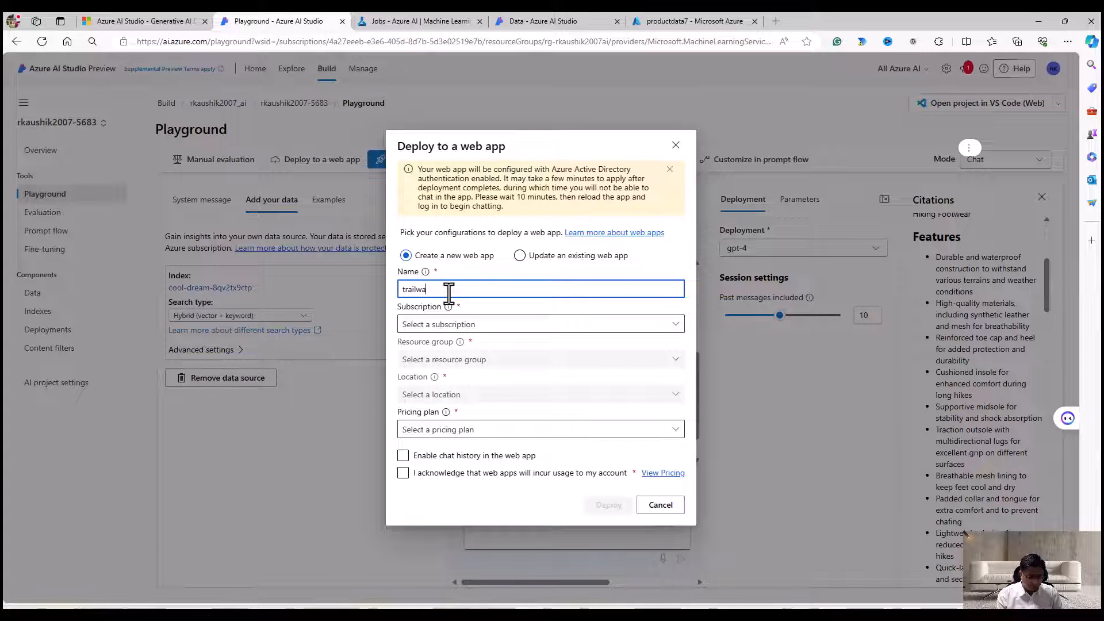
pyautogui.write('lkerc')
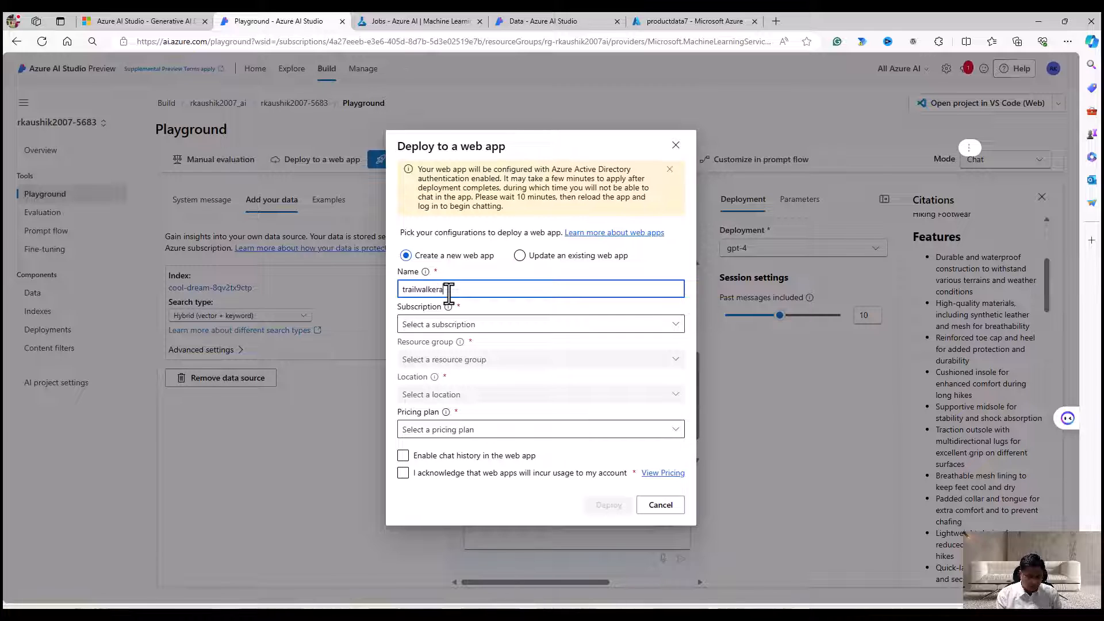
pyautogui.write('a')
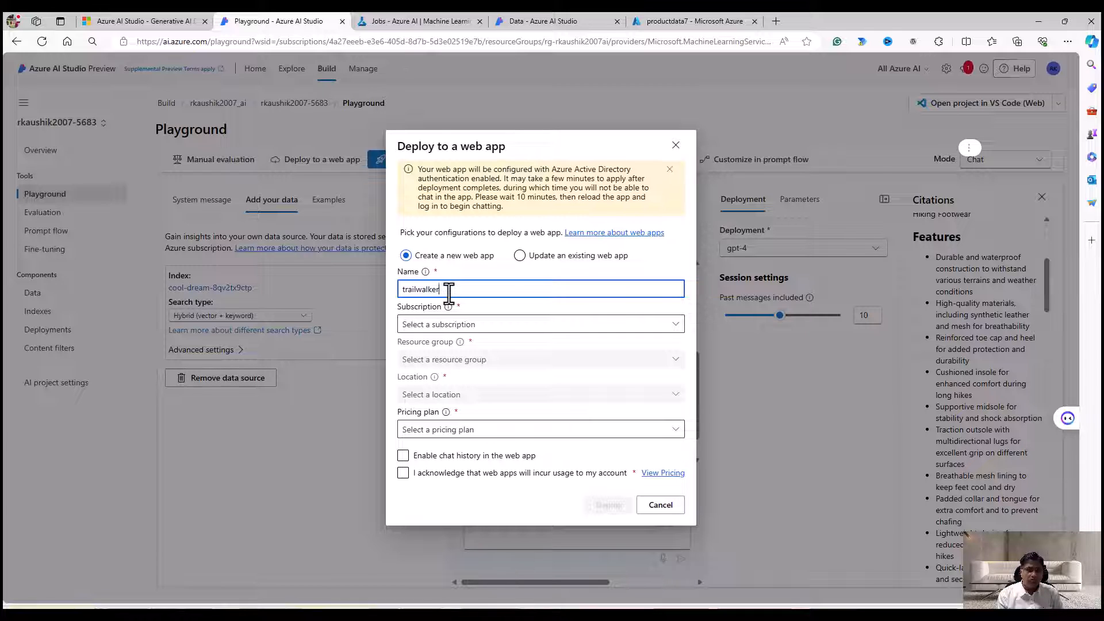
pyautogui.write('hatapp')
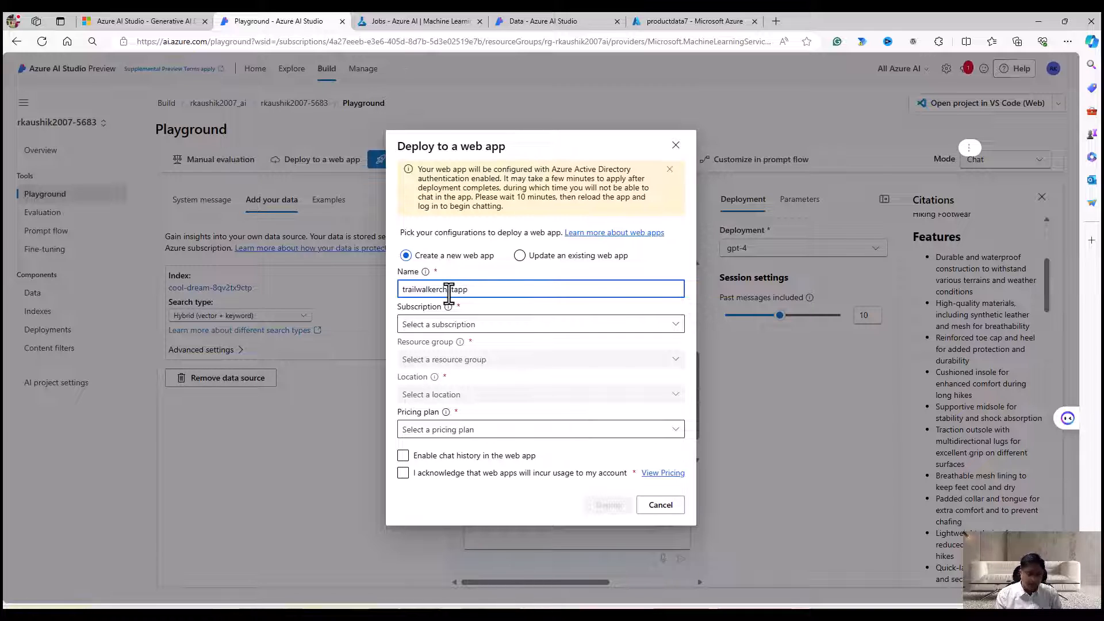
# Assign the web app to the Visual Studio Enterprise Subscription and the AI project's own resource group
pyautogui.click(506, 323)
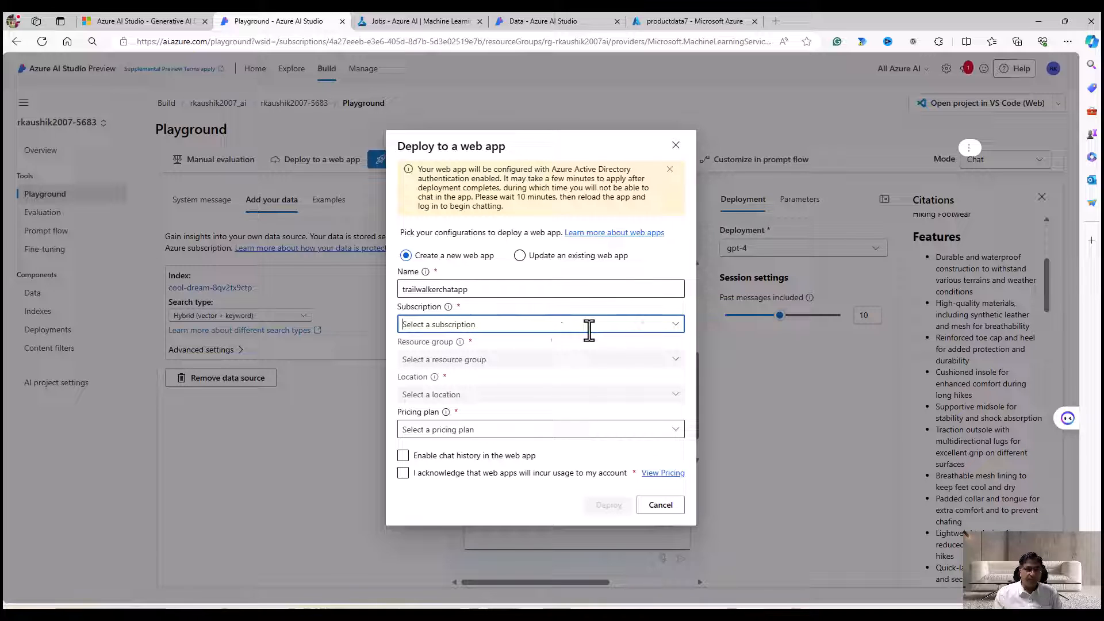
pyautogui.click(676, 324)
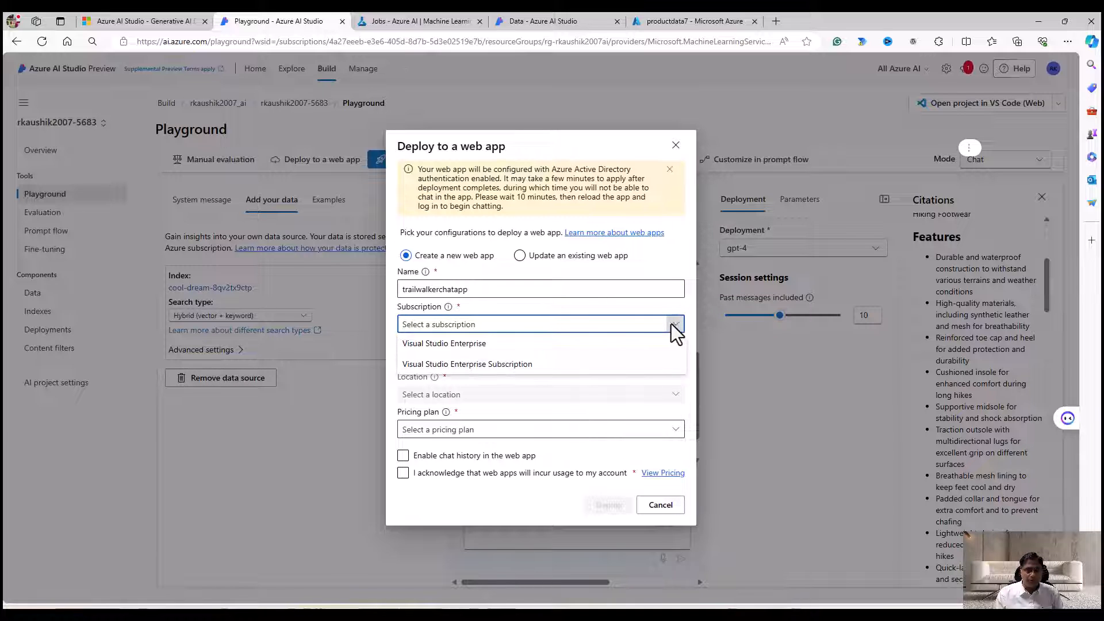
pyautogui.click(480, 368)
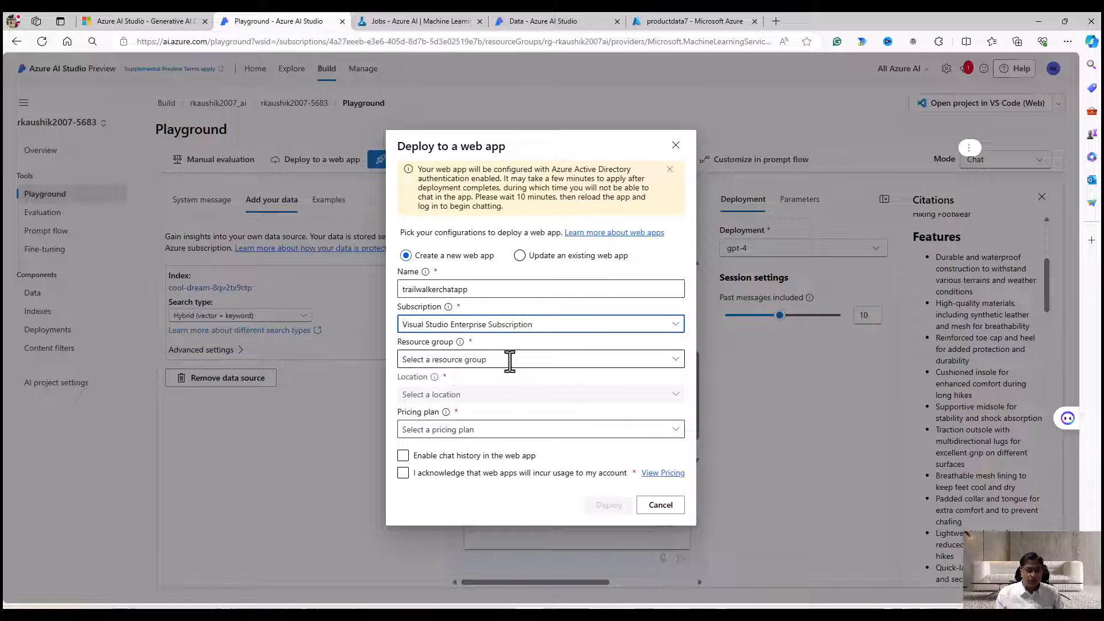
pyautogui.click(676, 361)
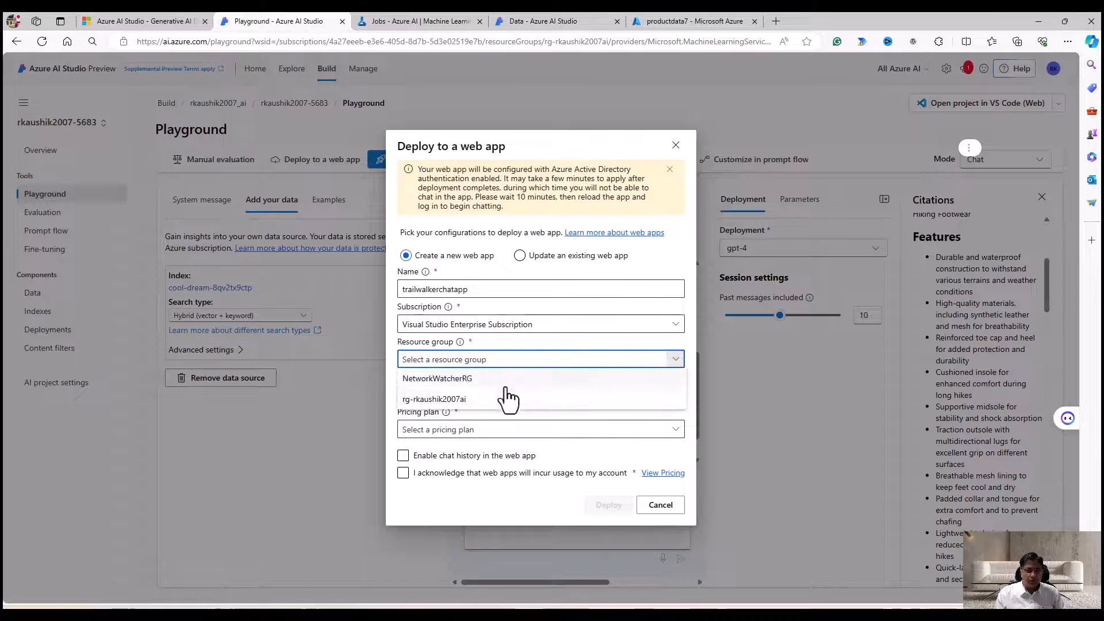
pyautogui.click(480, 399)
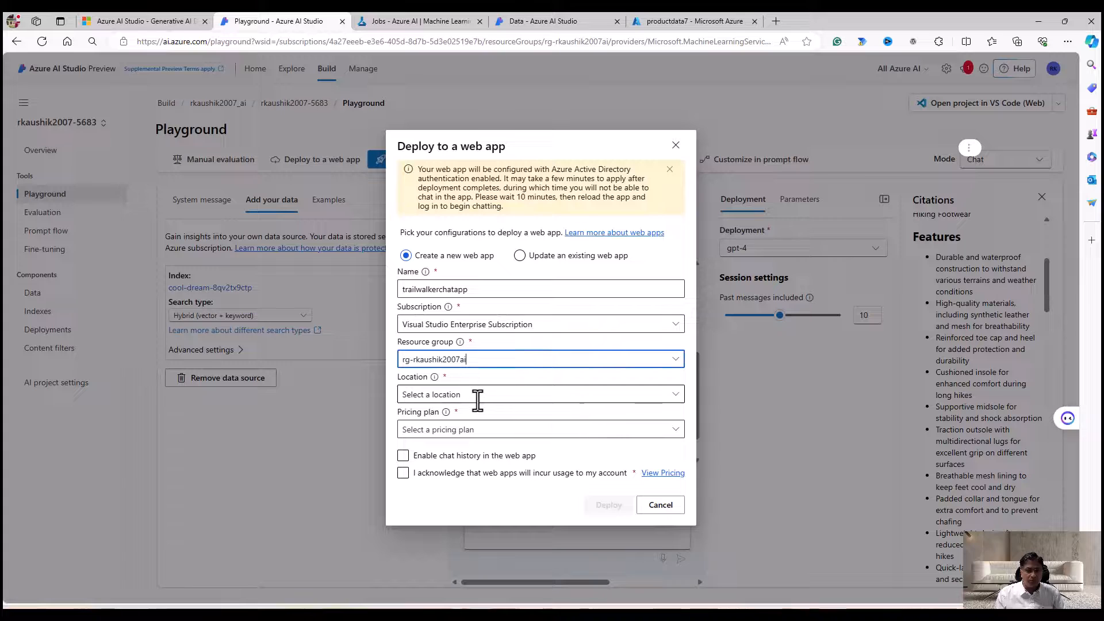
# Set the web app's location to East US and its pricing plan to Basic (B1)
pyautogui.click(676, 395)
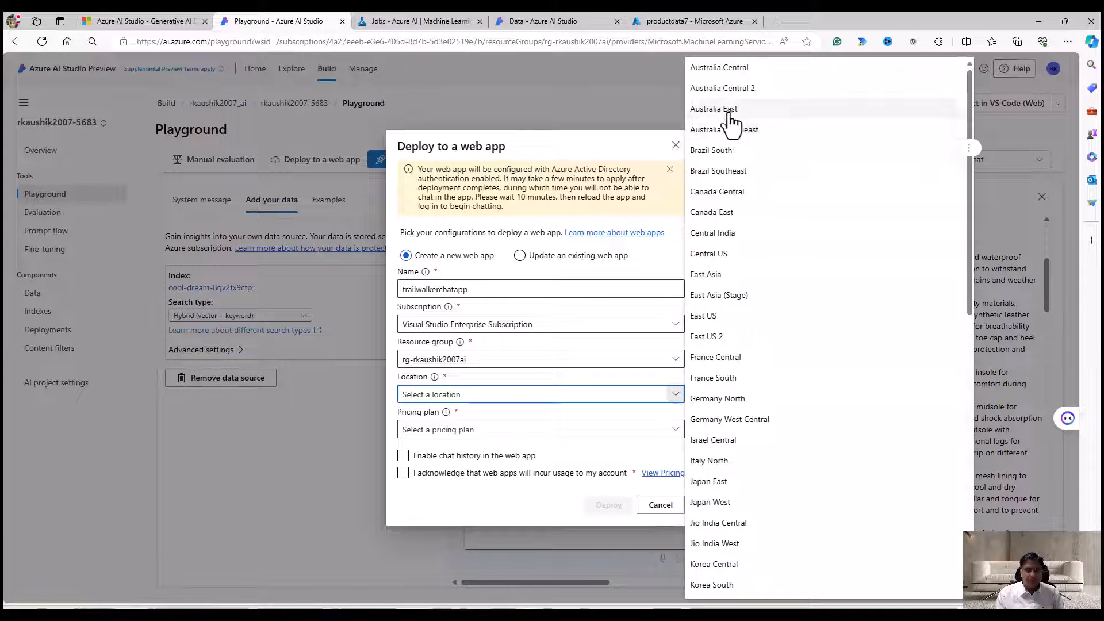
pyautogui.click(719, 318)
pyautogui.click(460, 431)
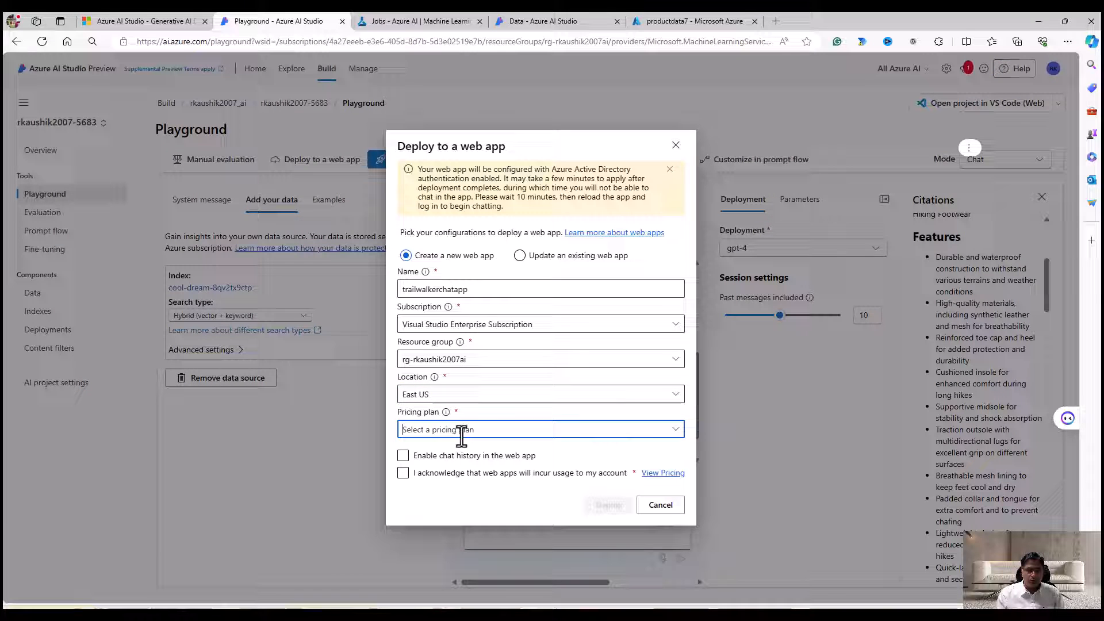
pyautogui.click(673, 430)
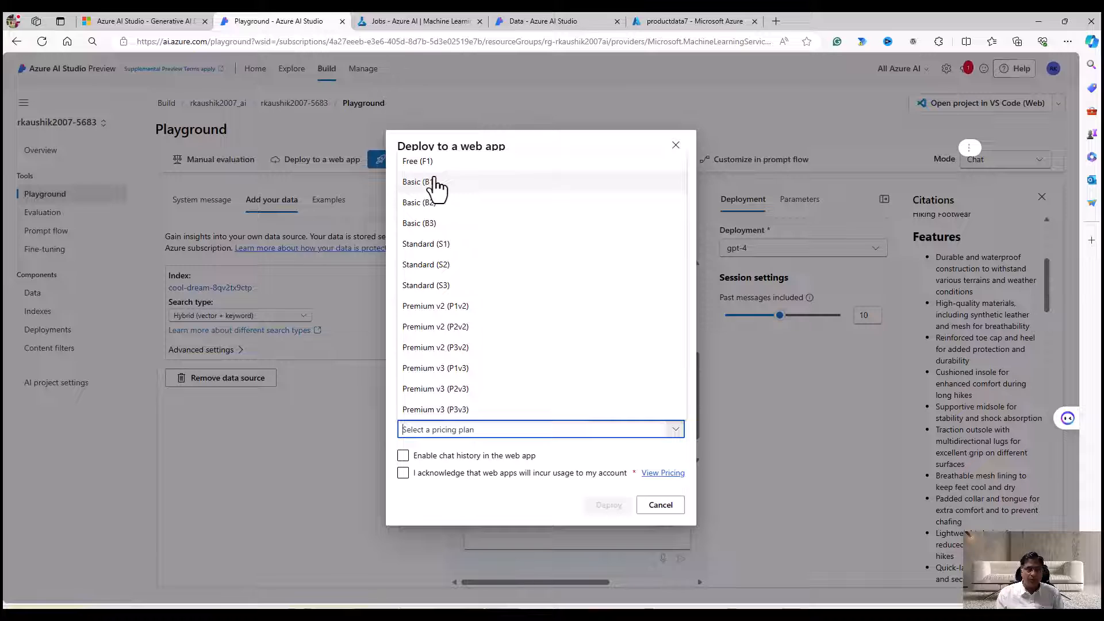
pyautogui.click(433, 182)
# Deploy the web app with chat history enabled and the CosmosDB and web app usage charges acknowledged, and switch to its browser tab
pyautogui.click(402, 457)
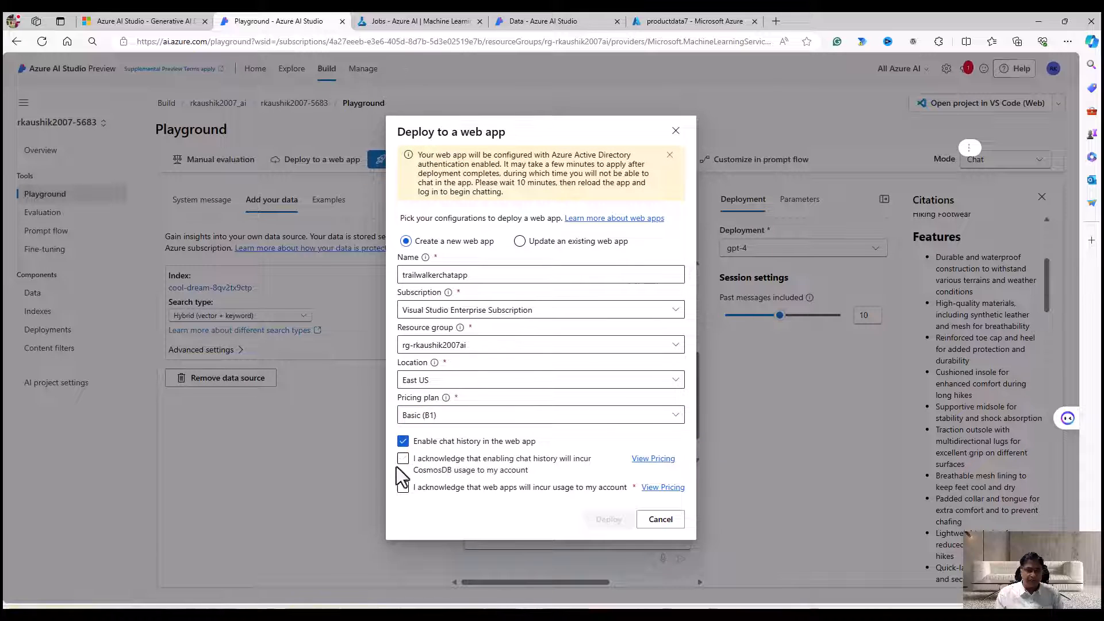
pyautogui.click(403, 459)
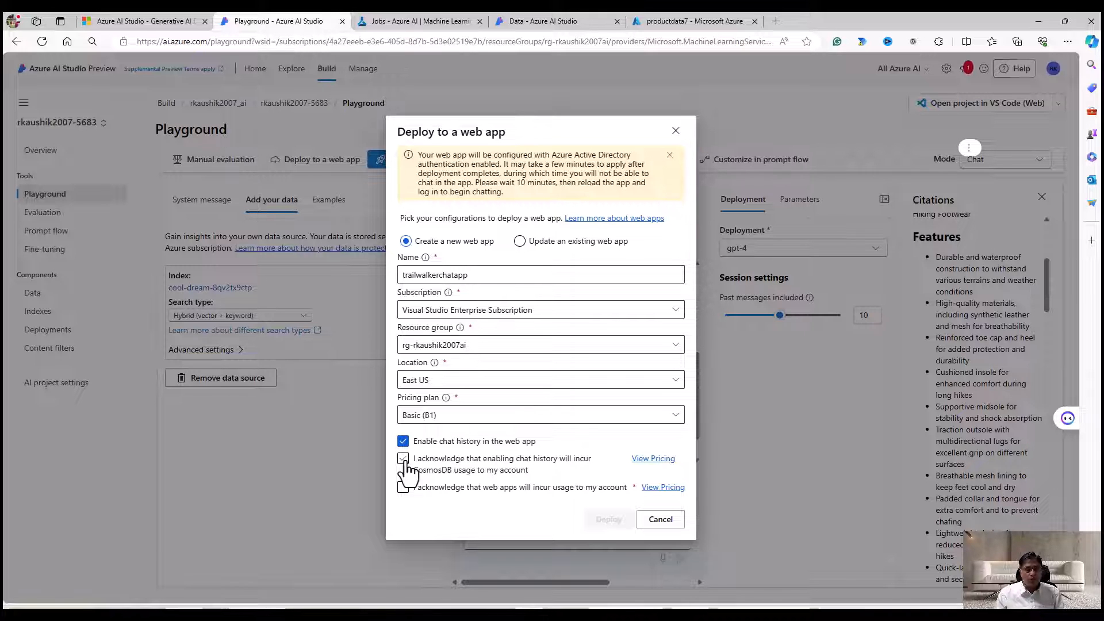
pyautogui.click(403, 459)
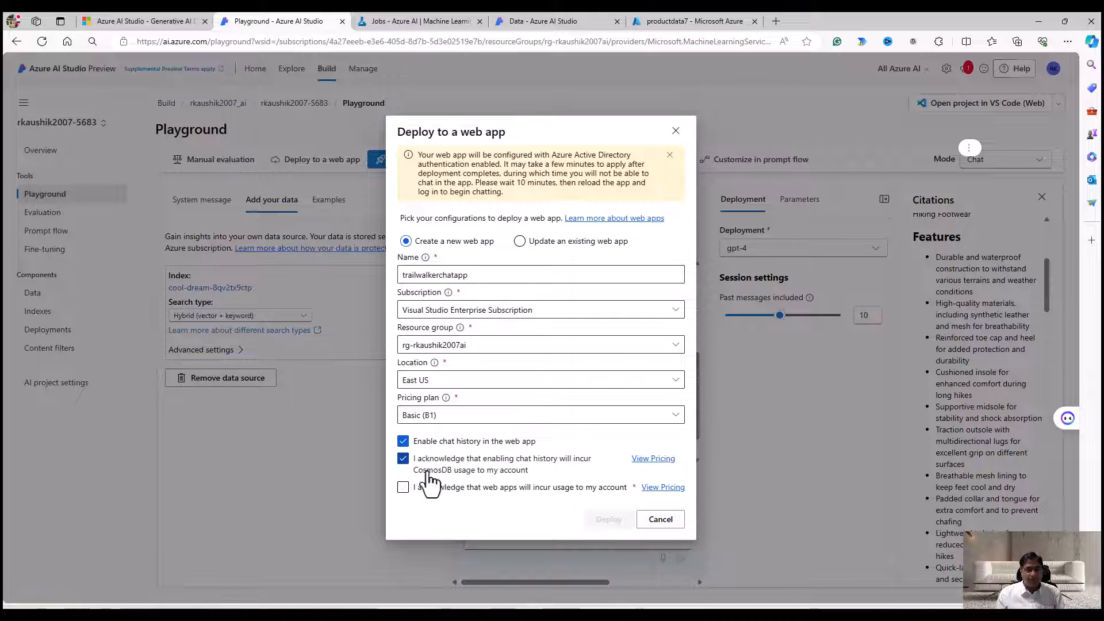
pyautogui.click(403, 488)
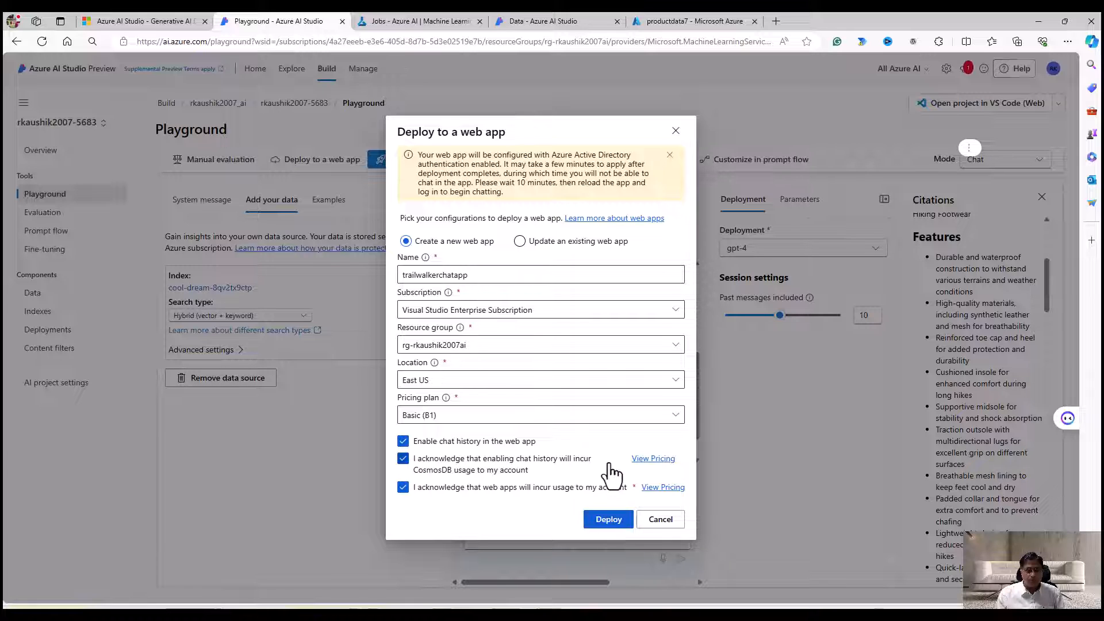
pyautogui.click(607, 517)
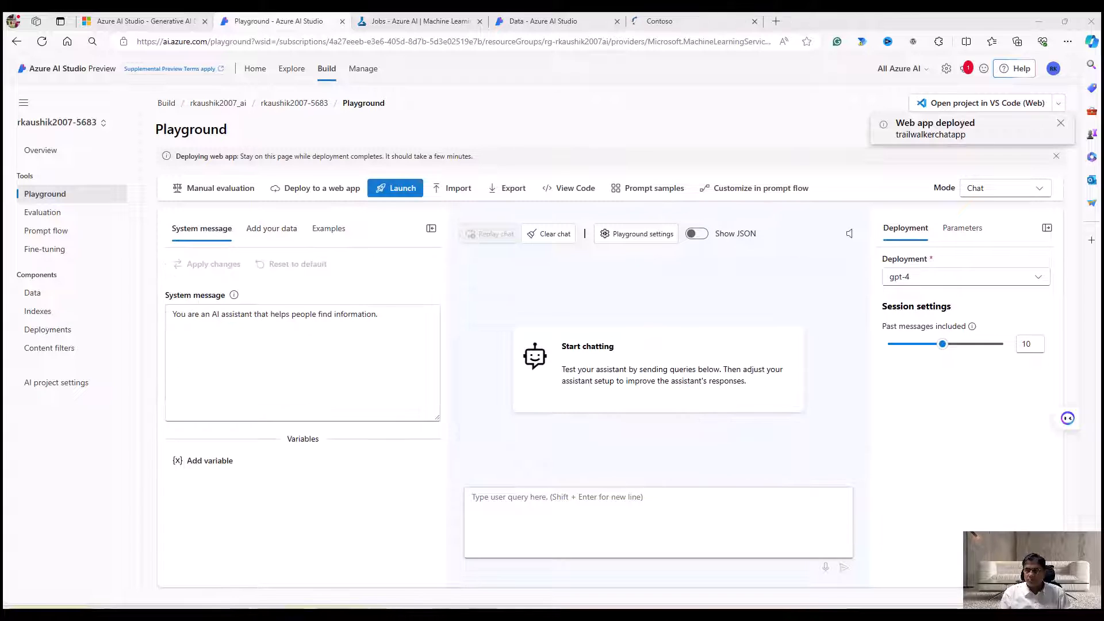
pyautogui.click(667, 23)
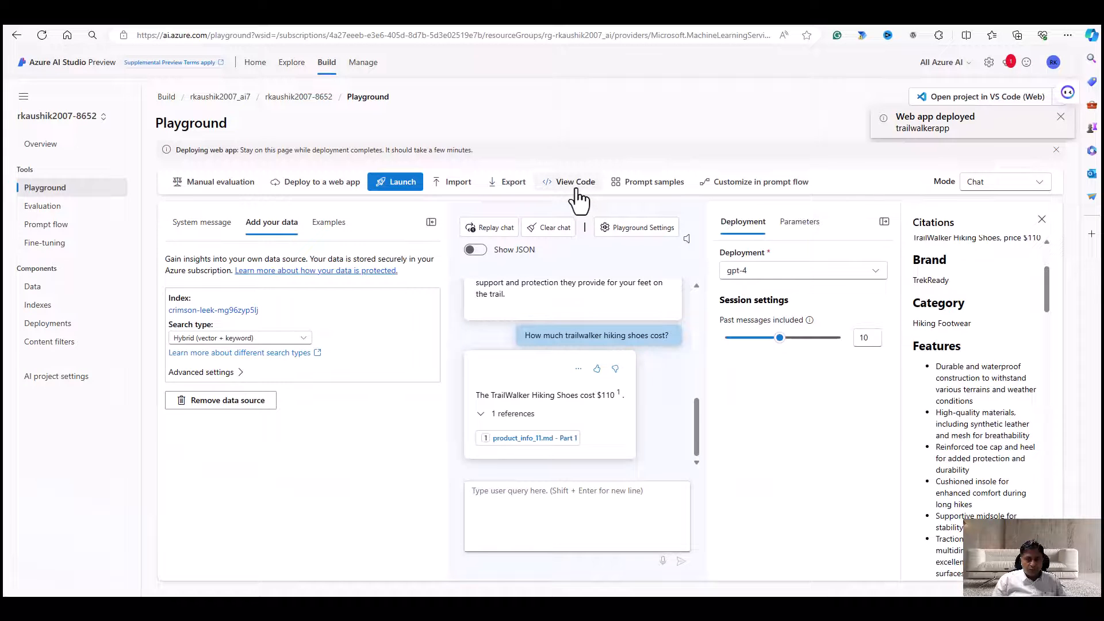
# Review the playground's Python sample code for integrating the prompt and index, and glance at the web app deployment options
pyautogui.click(577, 185)
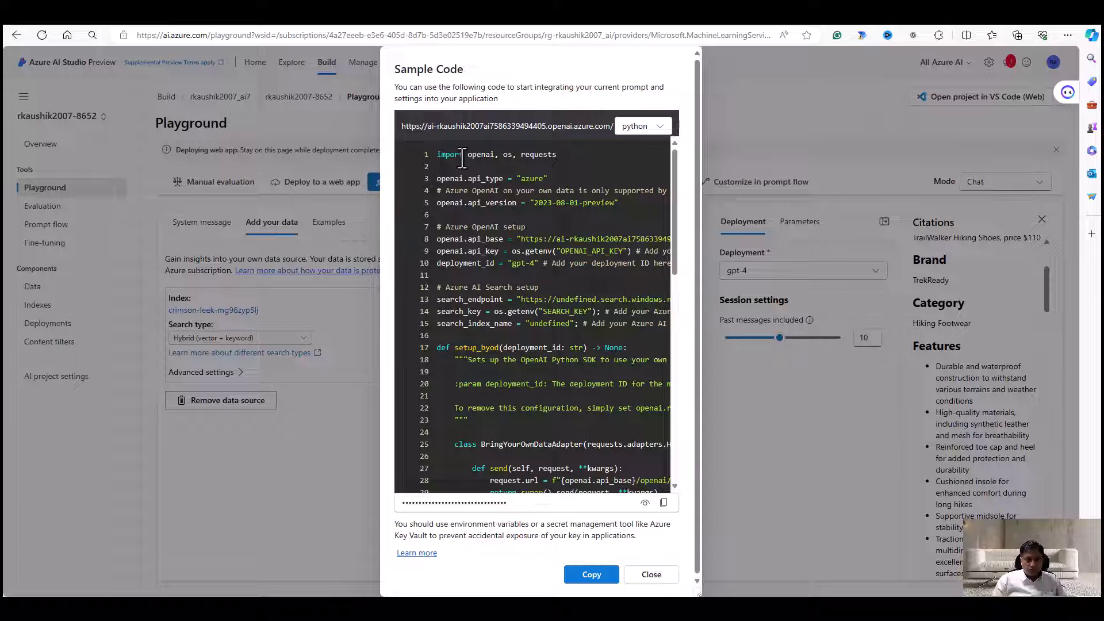
pyautogui.scroll(-10, 462, 160)
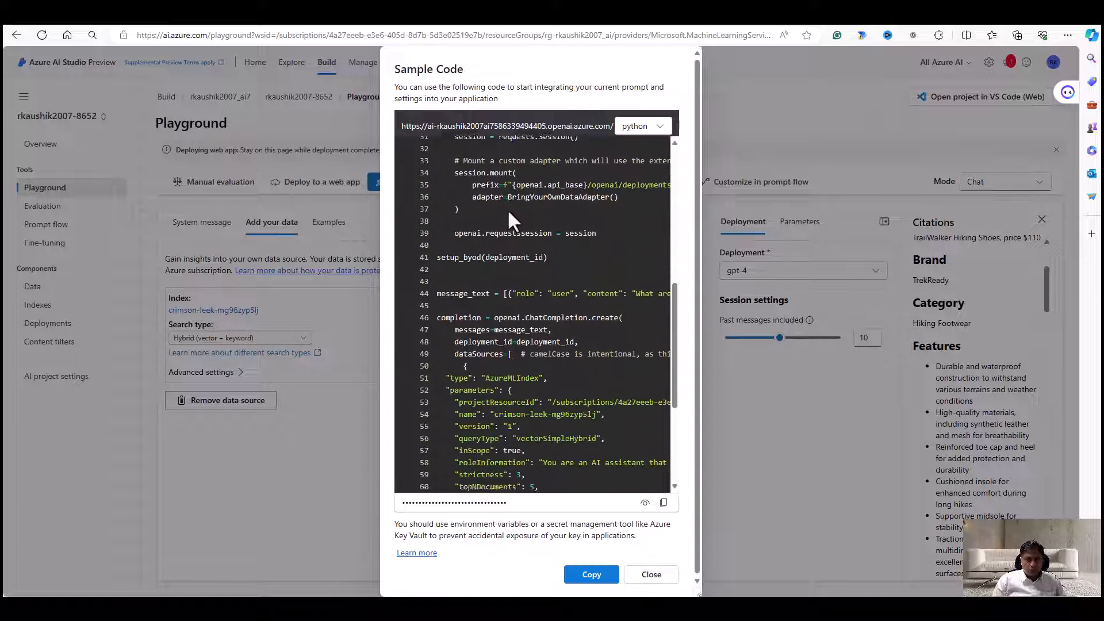
pyautogui.scroll(-5, 508, 218)
pyautogui.scroll(4, 588, 281)
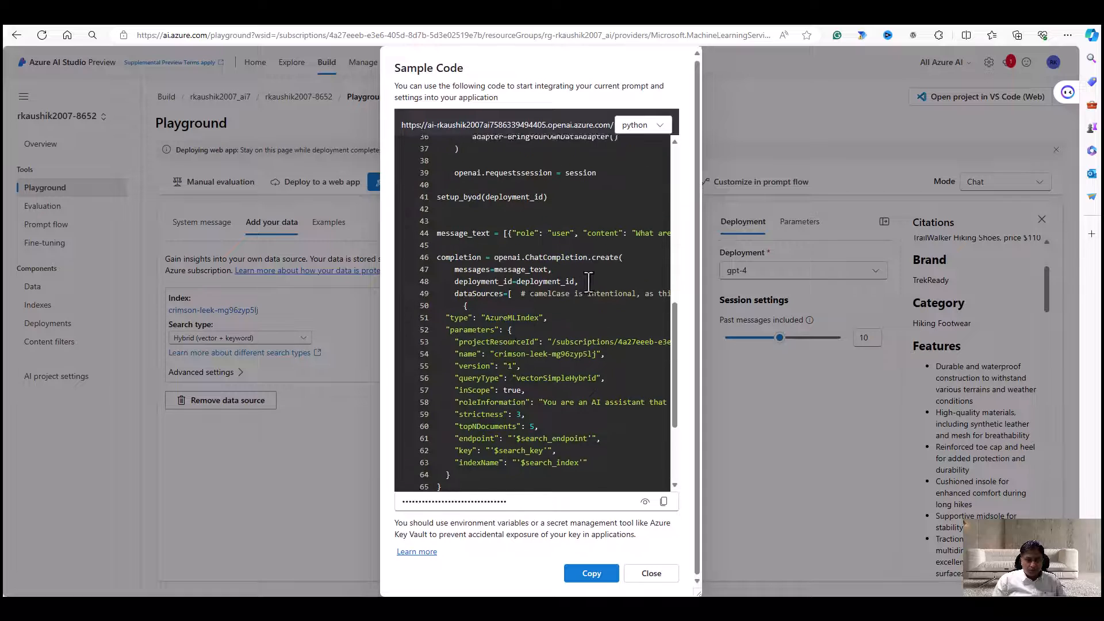
pyautogui.scroll(12, 588, 281)
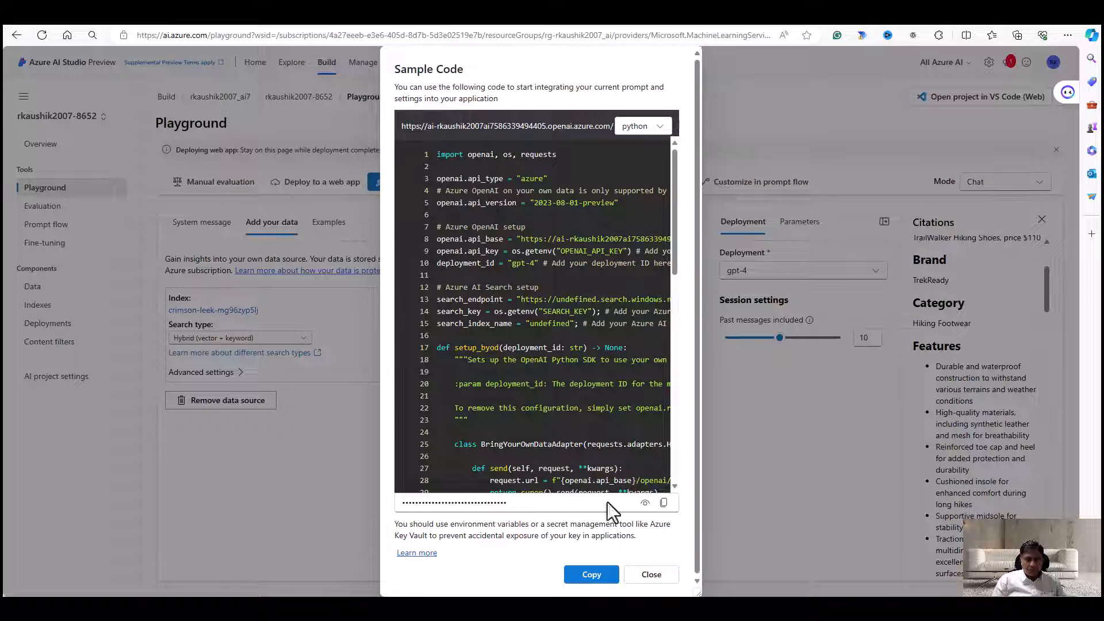
pyautogui.click(651, 576)
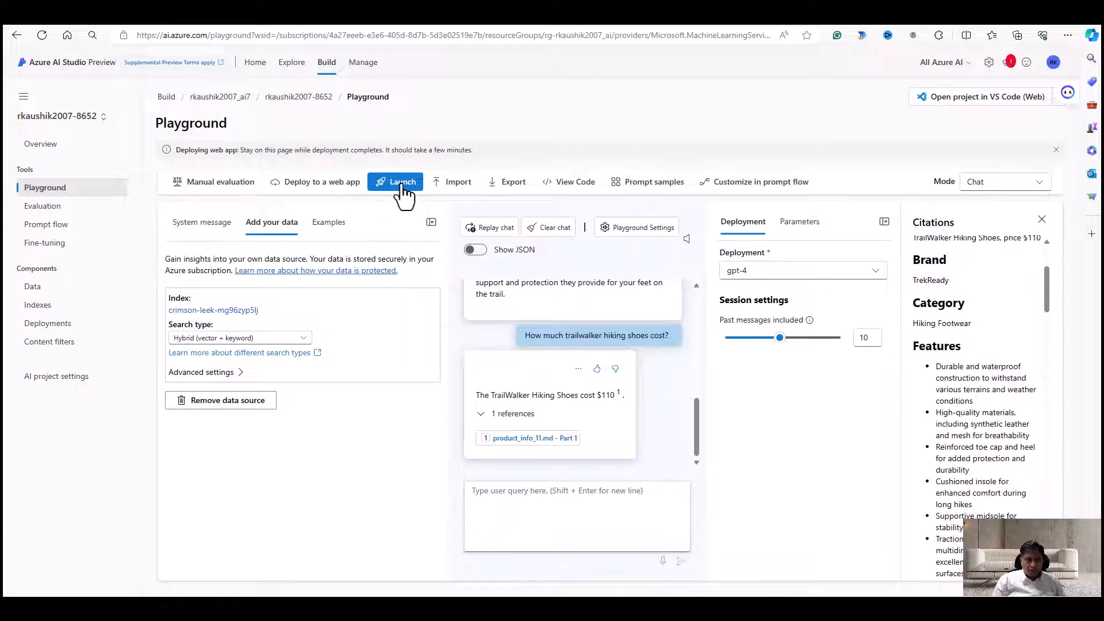
pyautogui.click(314, 183)
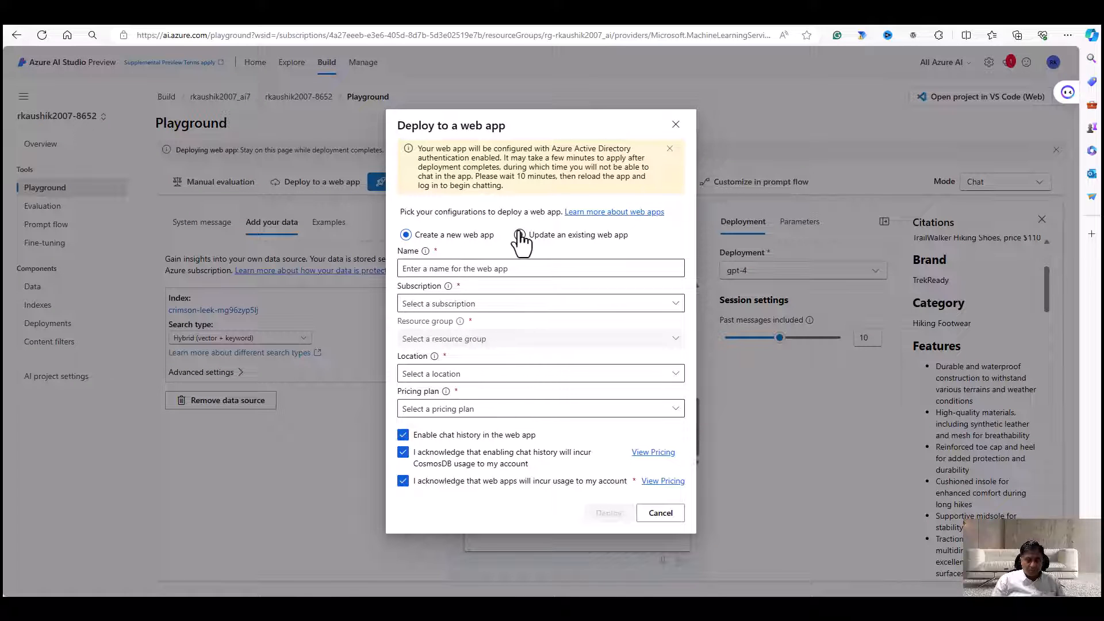
pyautogui.click(658, 518)
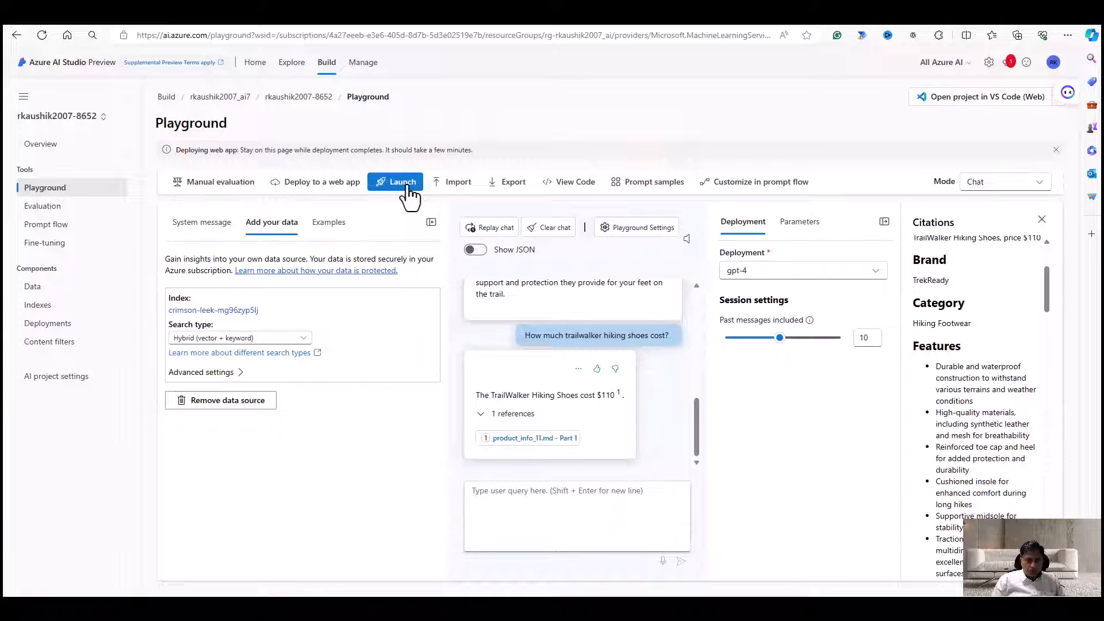
# Launch the deployed trailwalkerapp web app, sign in with the owner's Hotmail account and accept the requested permissions
pyautogui.click(411, 194)
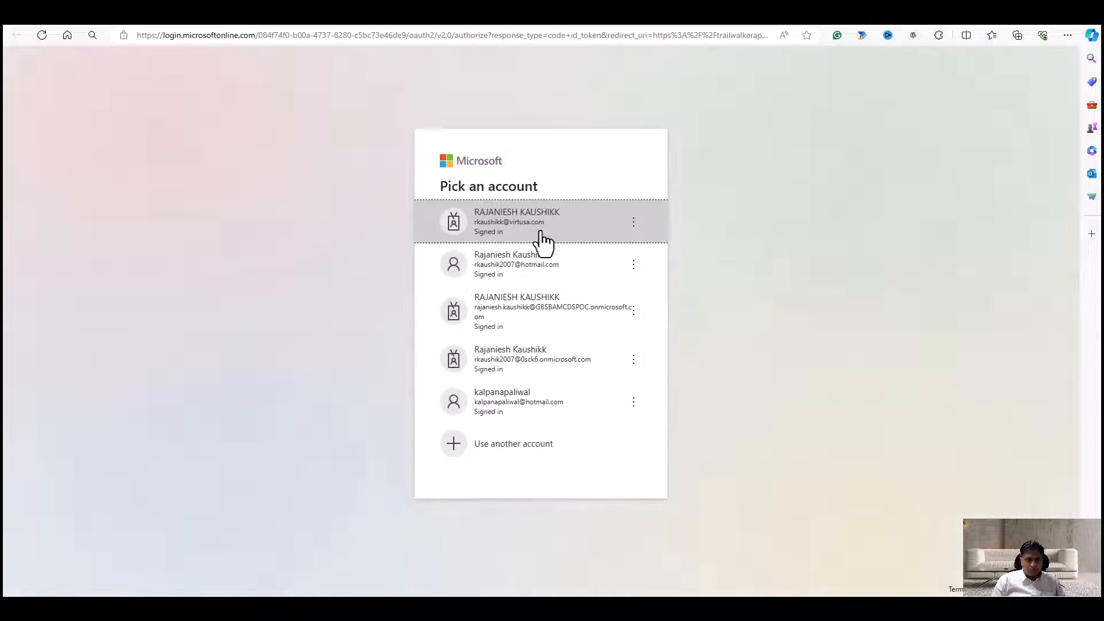
pyautogui.click(533, 266)
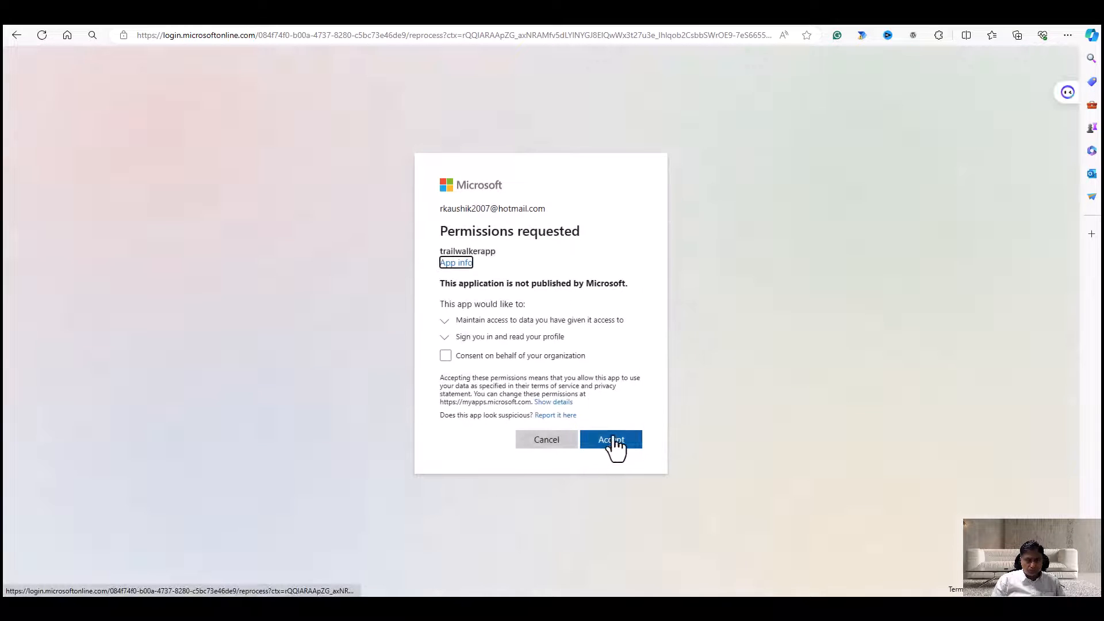
pyautogui.click(610, 438)
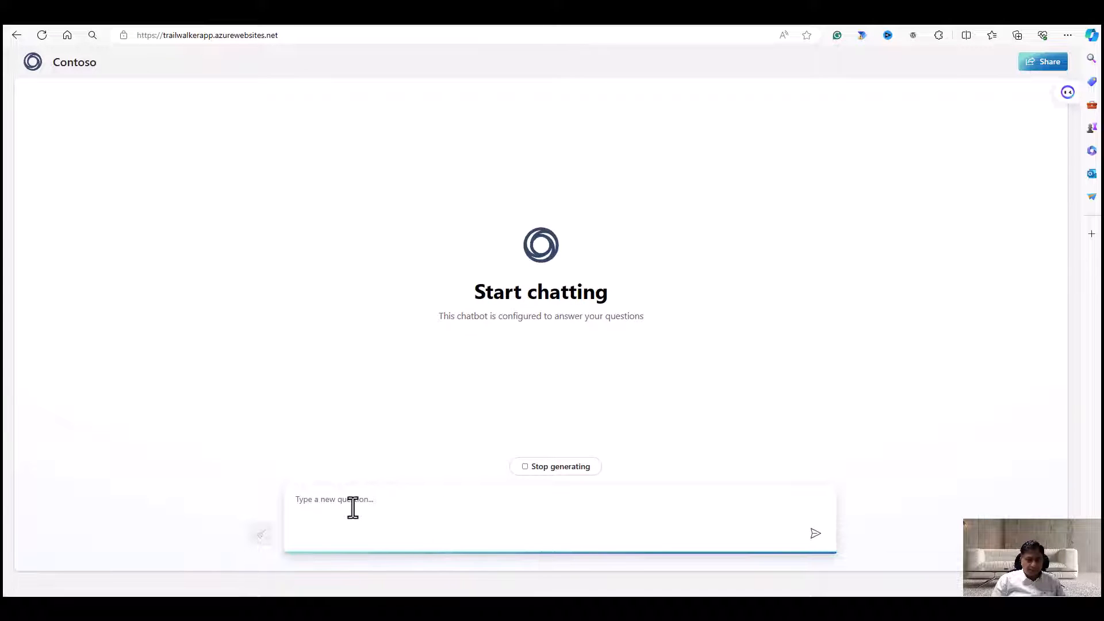
pyautogui.rightClick(352, 507)
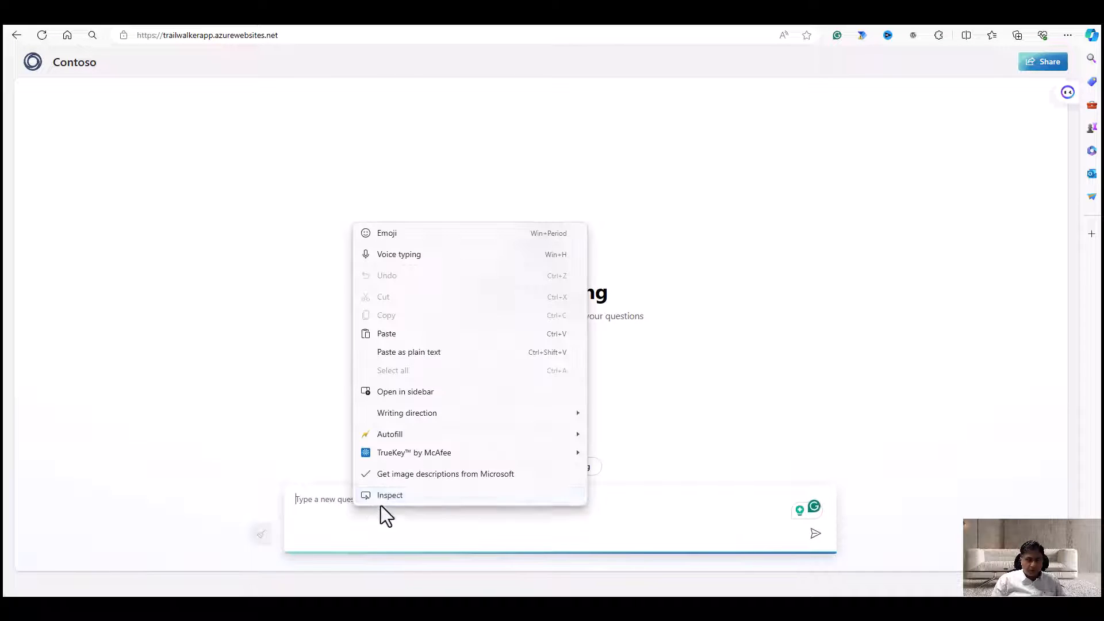
pyautogui.click(395, 340)
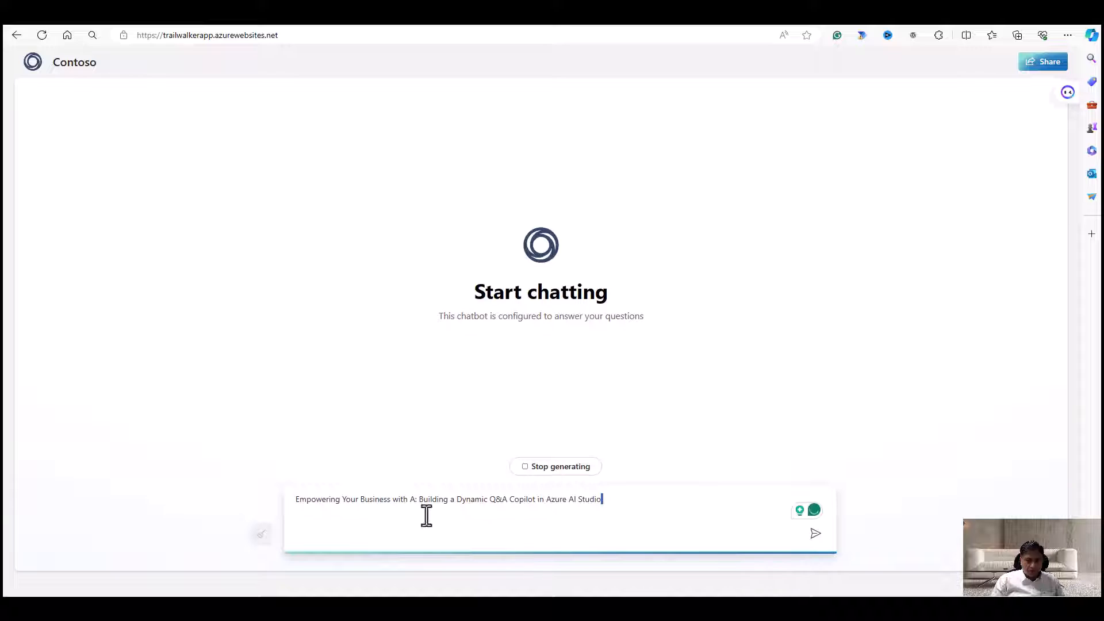
pyautogui.hotkey('ctrl', 'a')
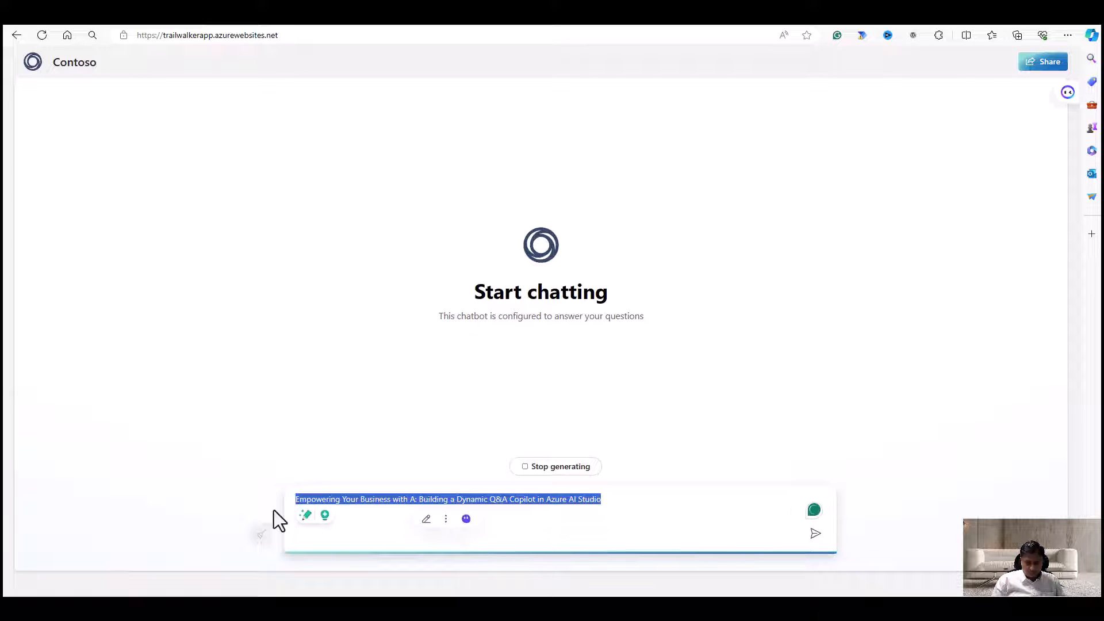
pyautogui.press('BackSpace')
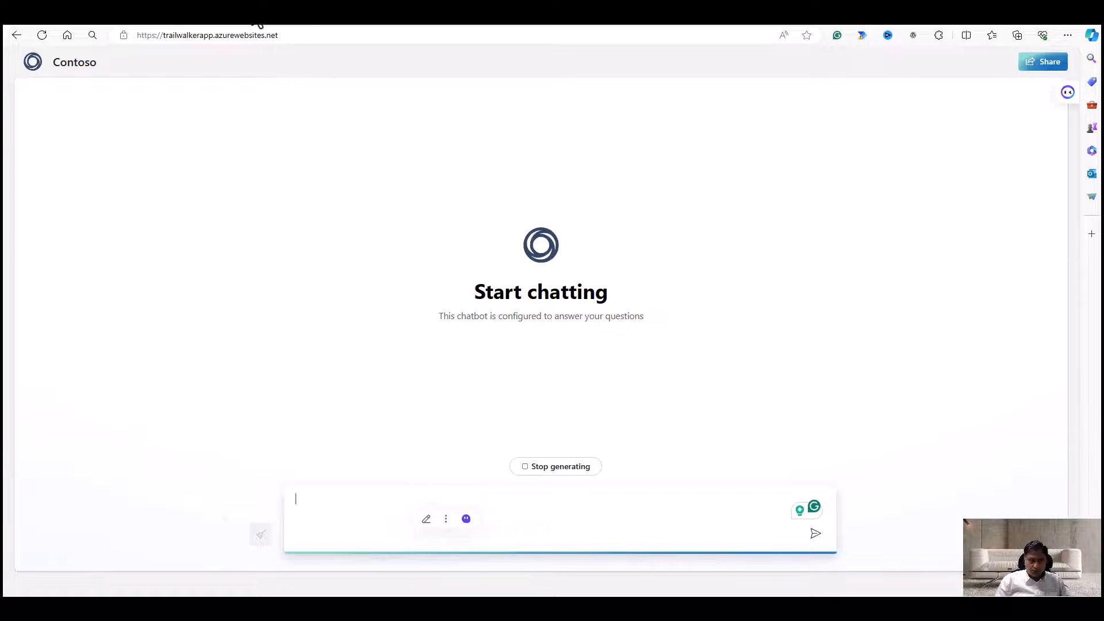
# Copy the question "How much trailwalker hiking shoes cost?" from the playground chat and send it to the deployed trailwalkerapp chatbot
pyautogui.click(291, 25)
pyautogui.tripleClick(587, 338)
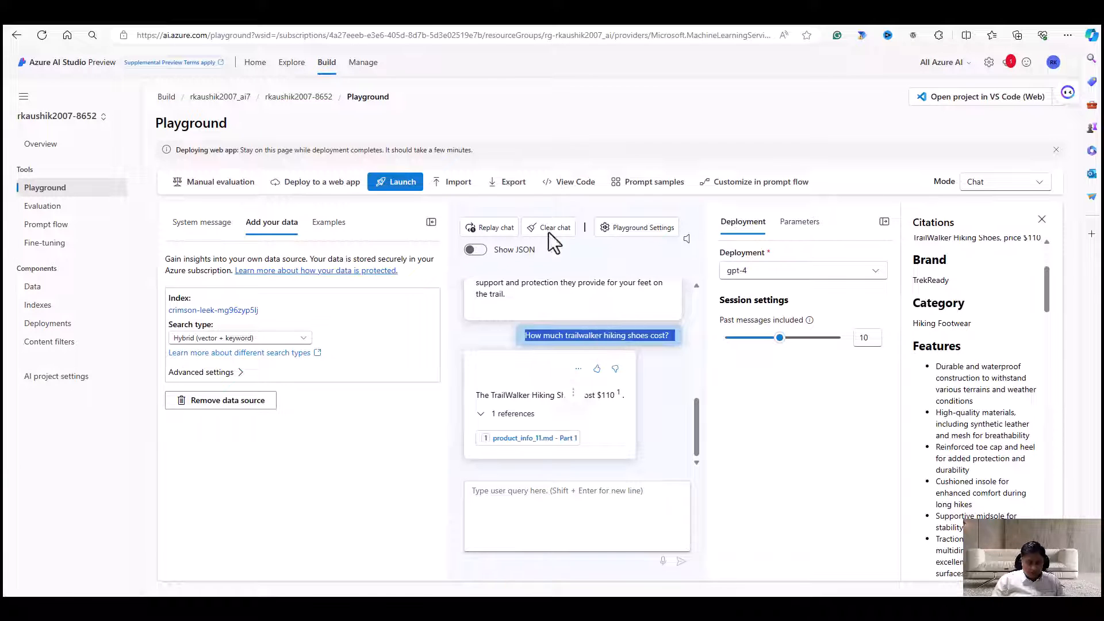
pyautogui.click(428, 25)
pyautogui.click(384, 505)
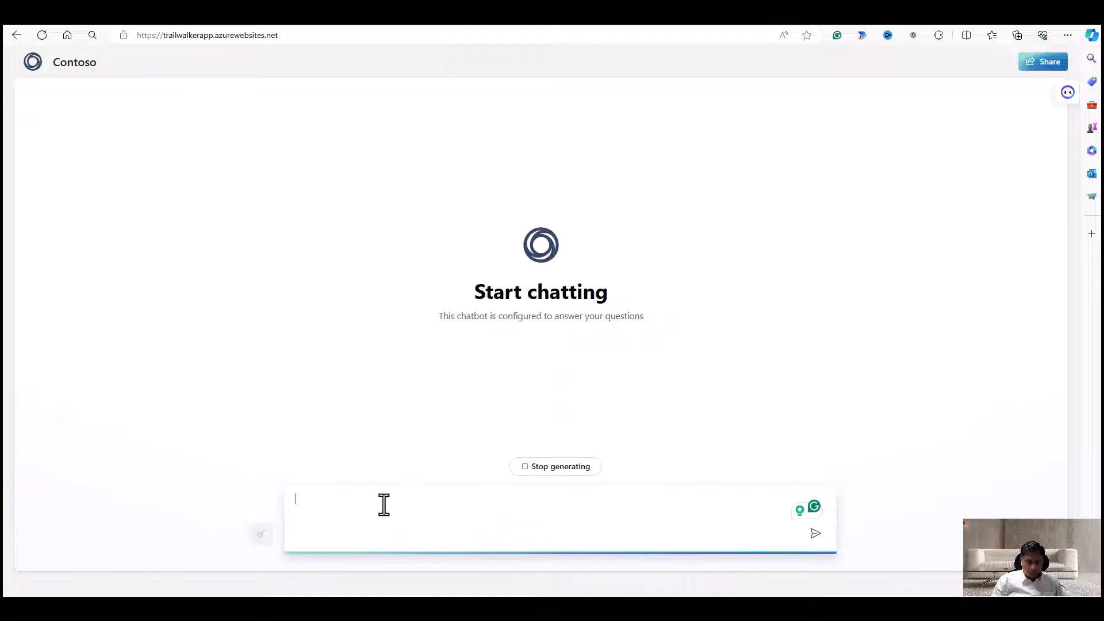
pyautogui.hotkey('ctrl', 'v')
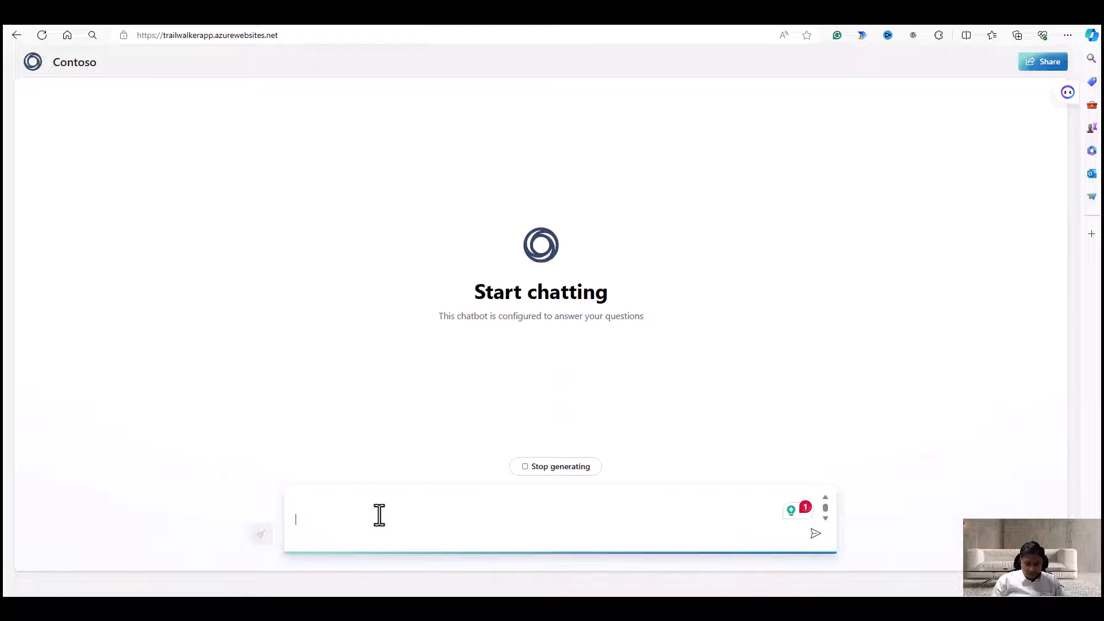
pyautogui.press('BackSpace')
pyautogui.press('BackSpace')
pyautogui.press('BackSpace')
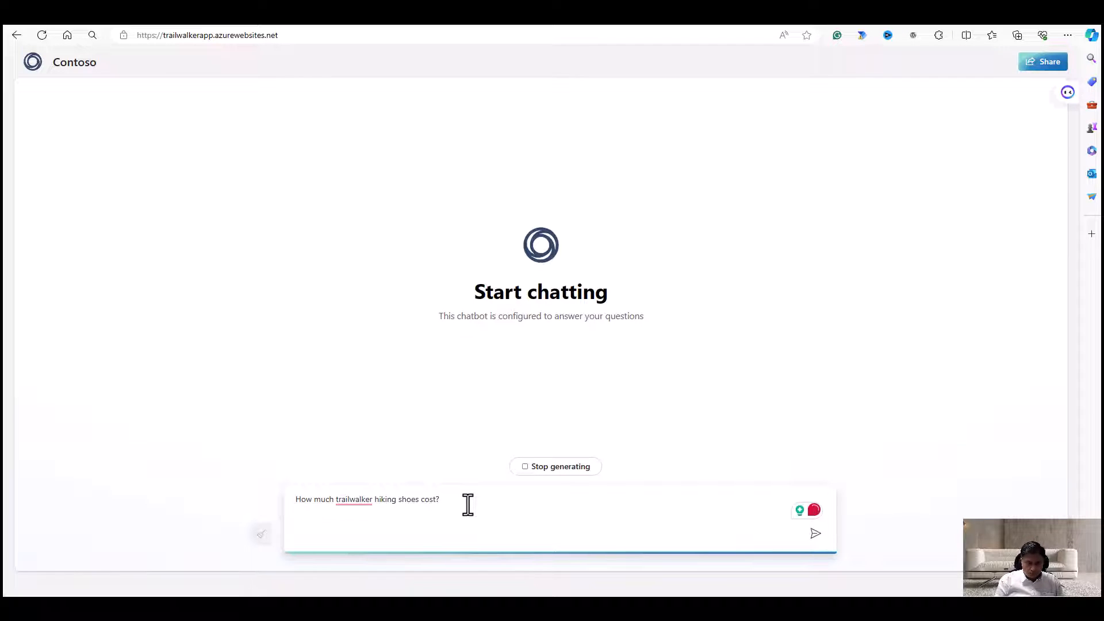
pyautogui.click(814, 533)
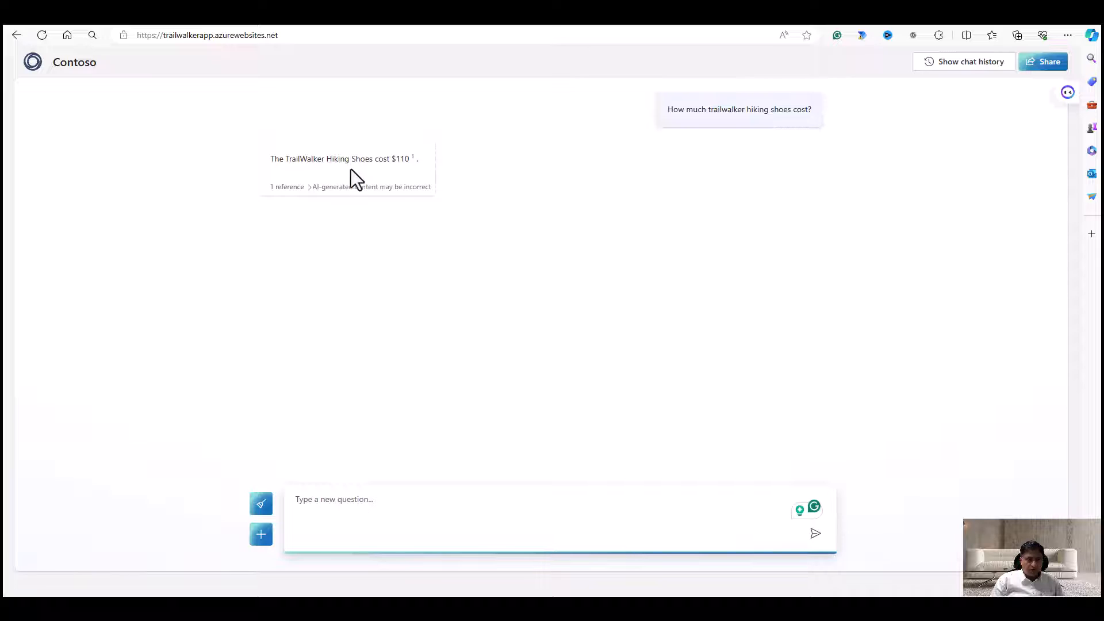
# Expand the answer's reference and examine the product_info_11.md - Part 1 citation, including its price, features and technical specs
pyautogui.click(297, 198)
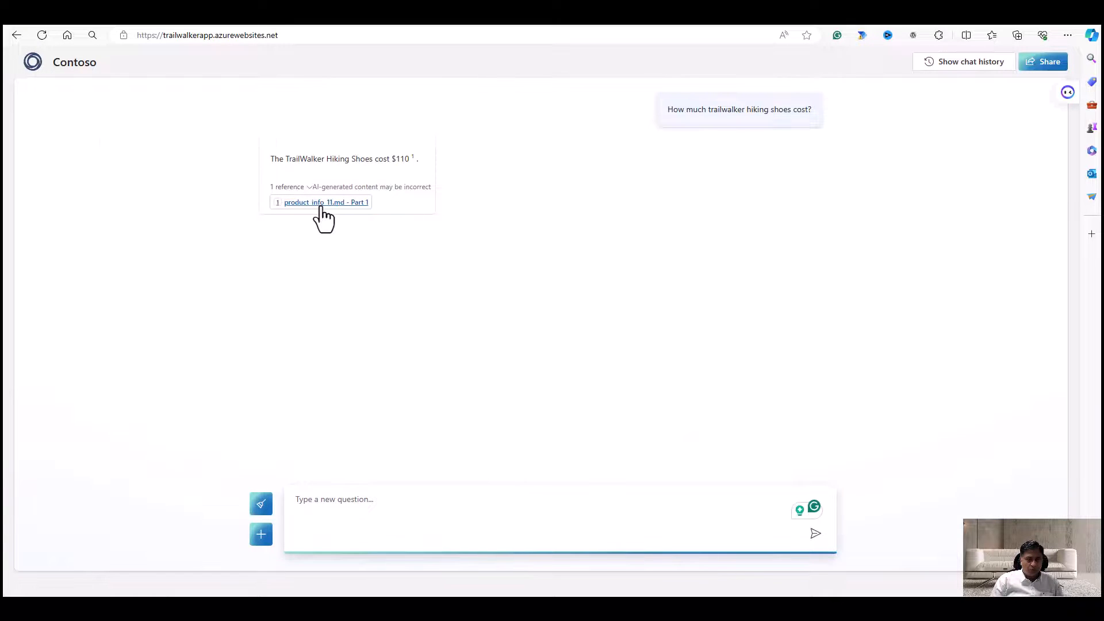
pyautogui.click(321, 204)
pyautogui.scroll(-3, 868, 230)
pyautogui.scroll(-6, 875, 276)
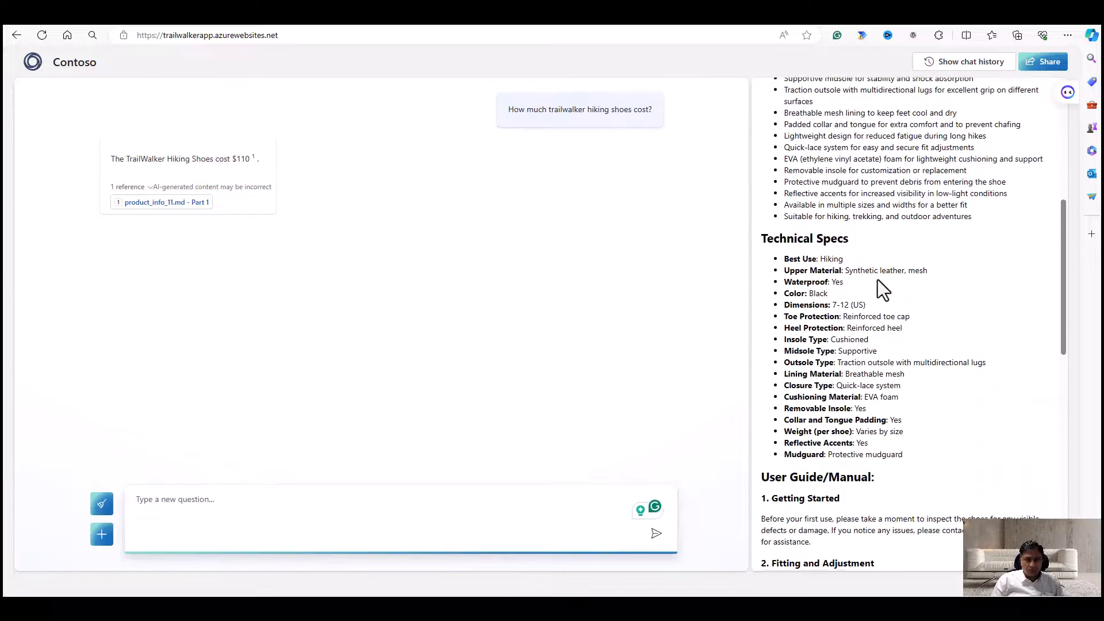
pyautogui.scroll(8, 860, 252)
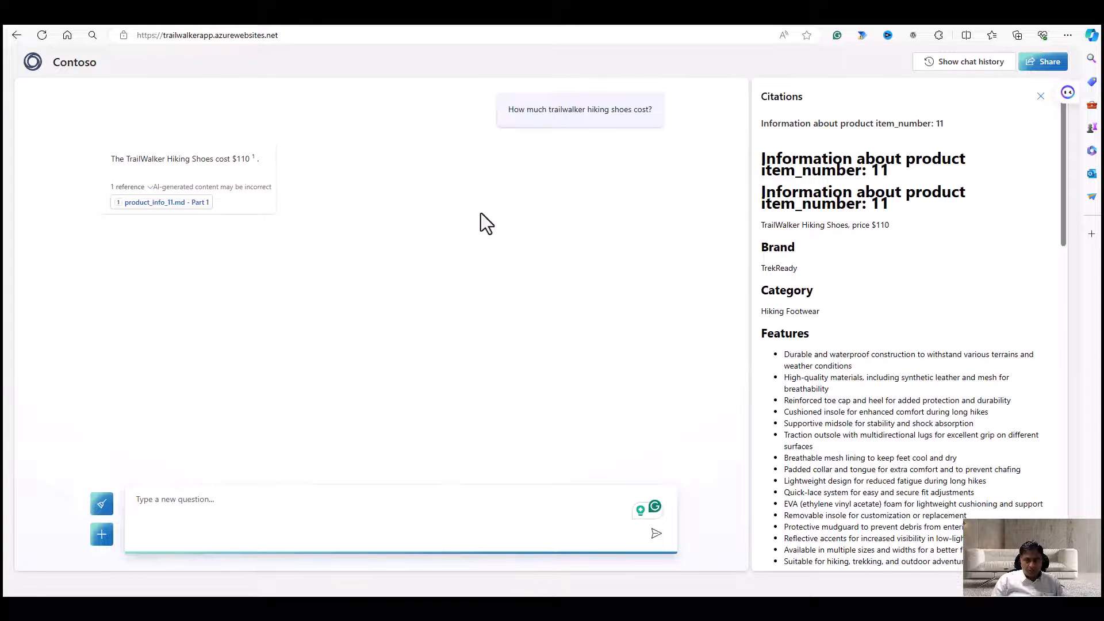
# Show the web app's chat history, and return to the Azure AI Studio playground
pyautogui.click(964, 71)
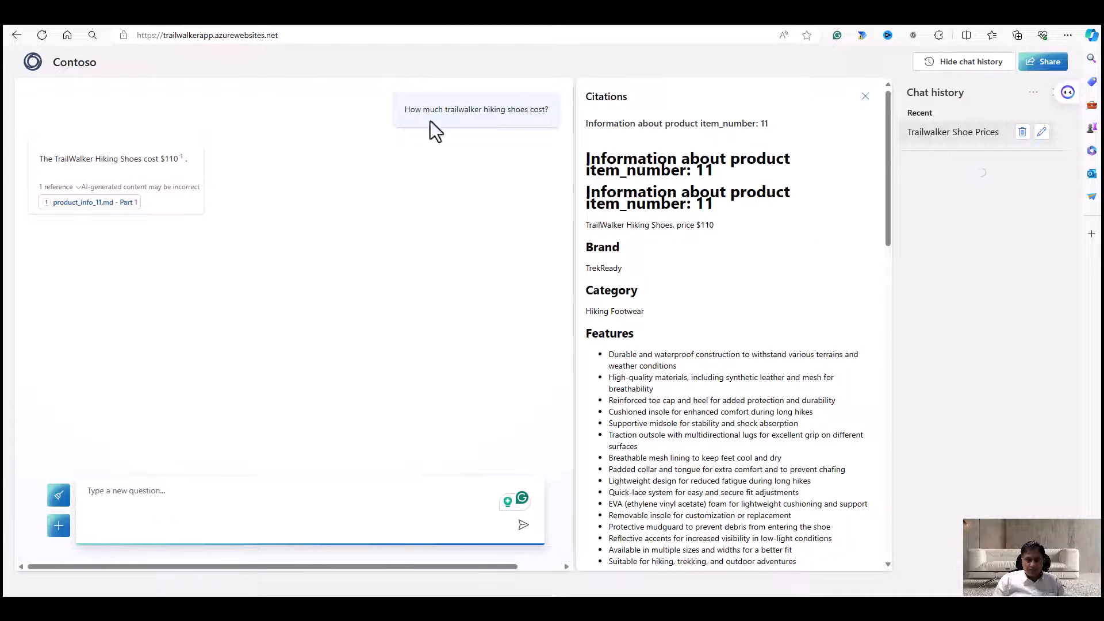
pyautogui.click(302, 14)
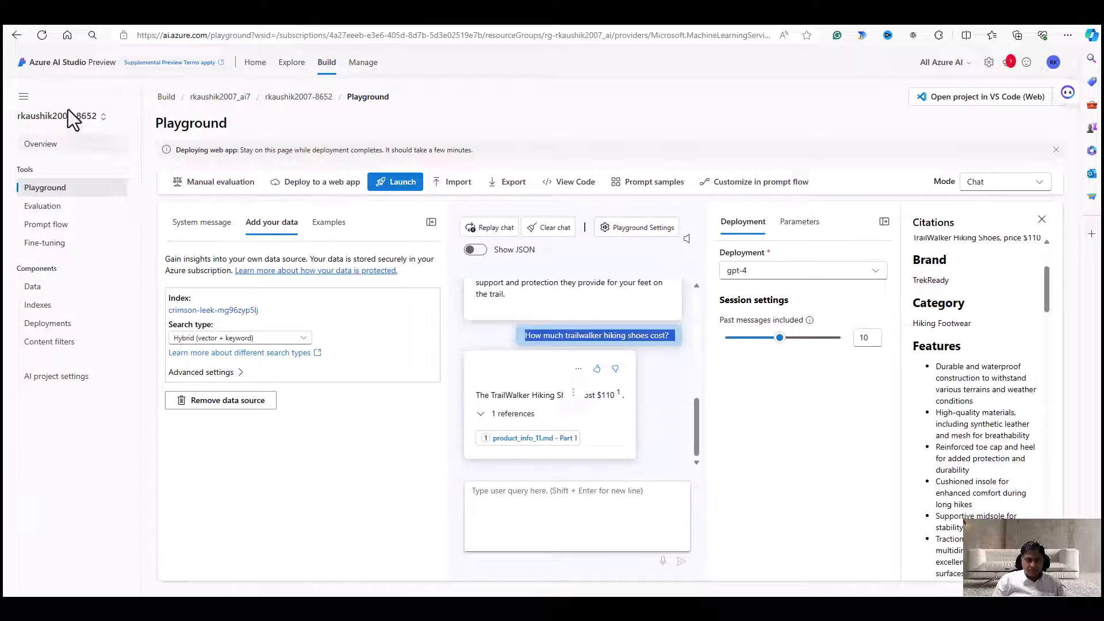